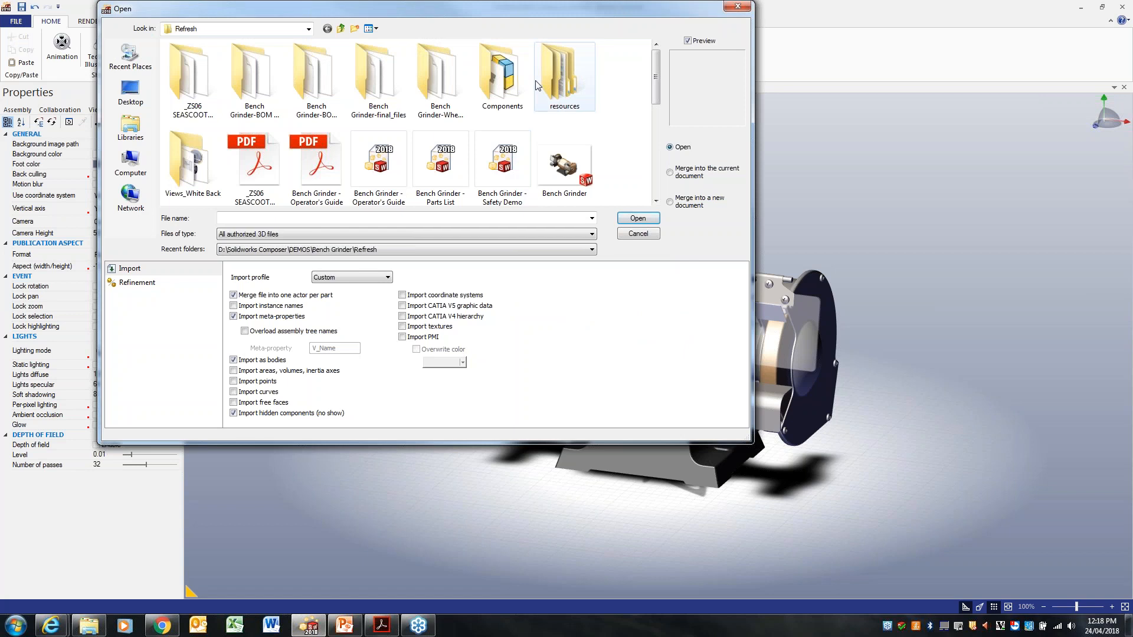
Step: In the Bench Grinder folder, review the supported 3D file types and import profiles, and close the file dialog without importing
click(340, 29)
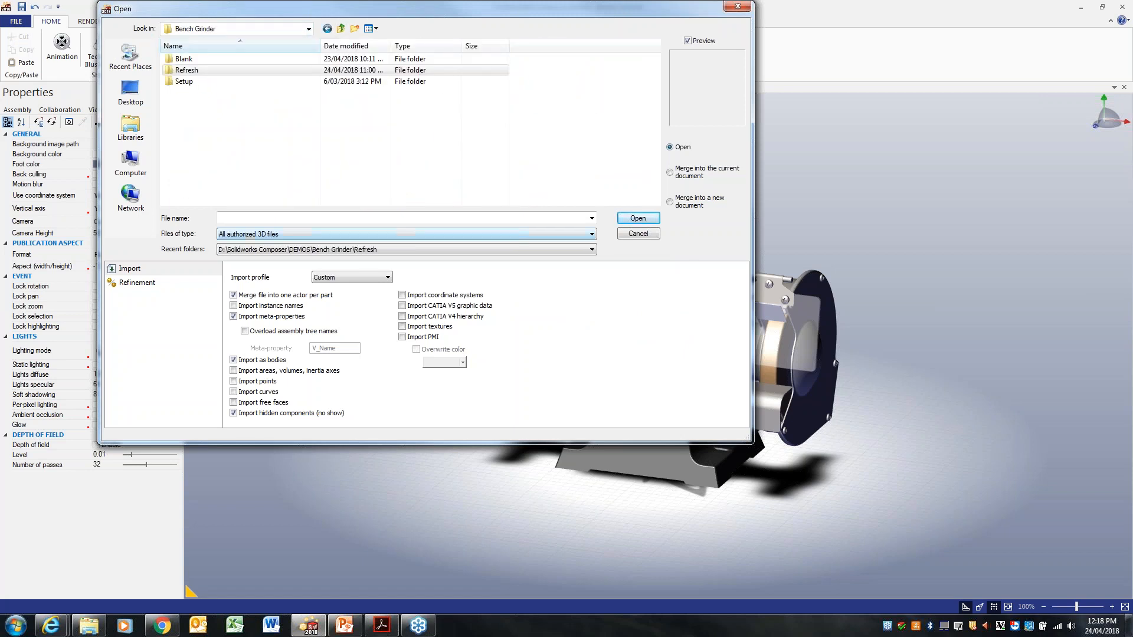
click(285, 234)
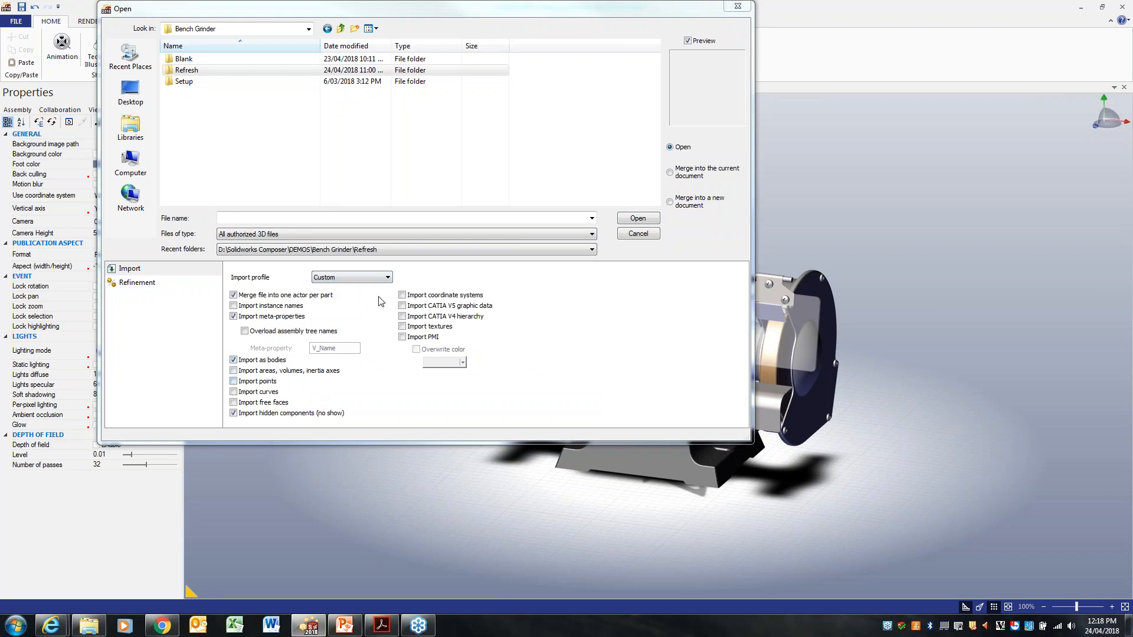
click(375, 278)
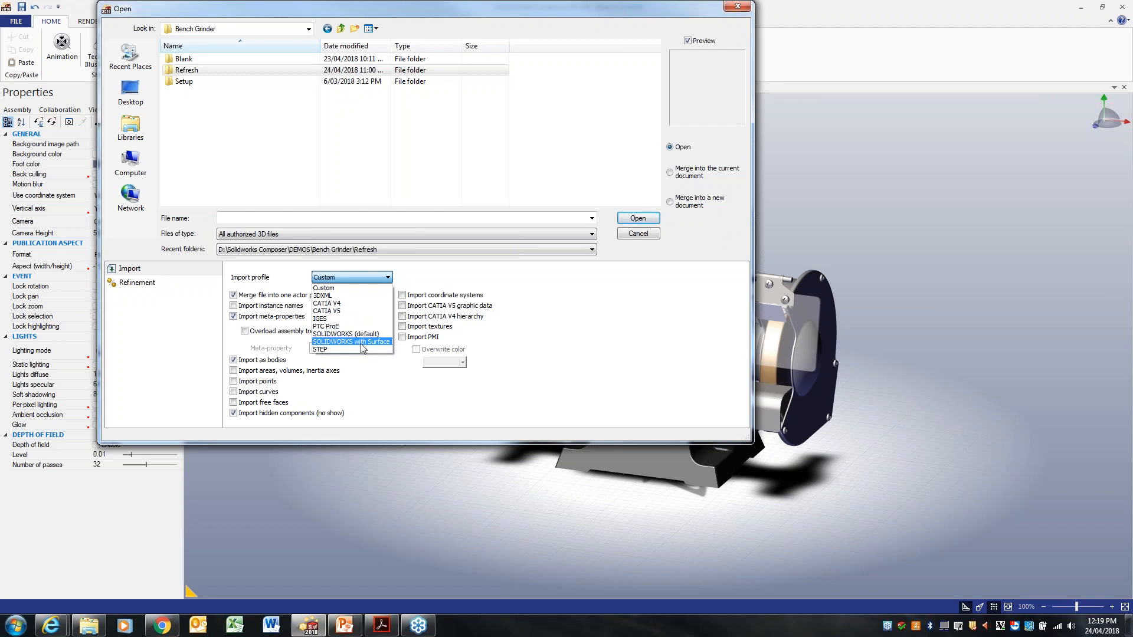
click(586, 338)
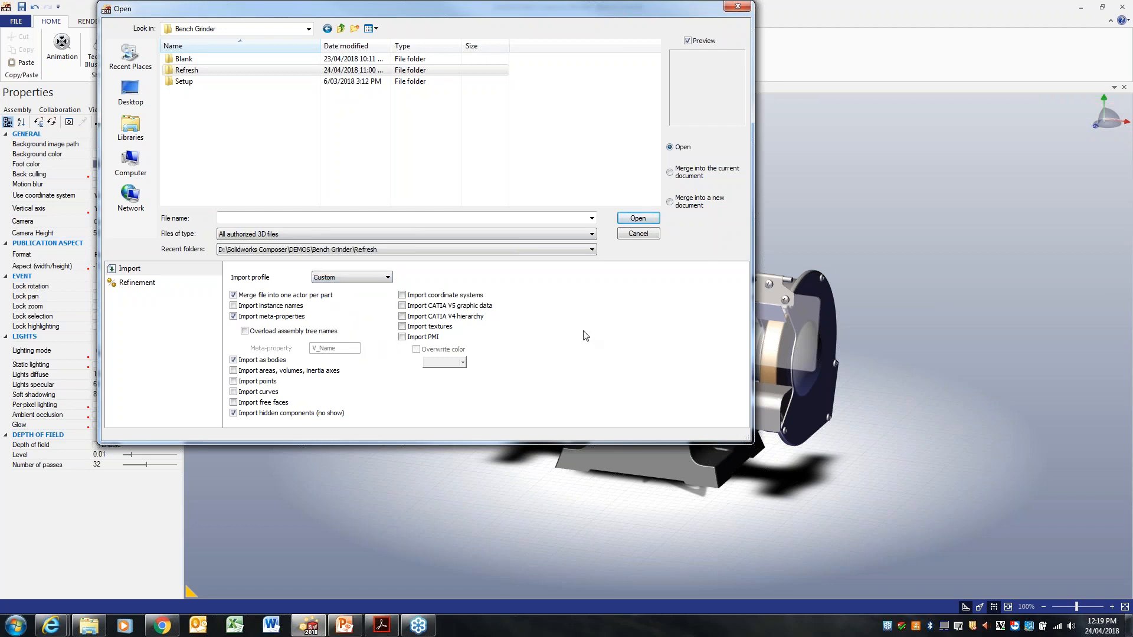
click(738, 7)
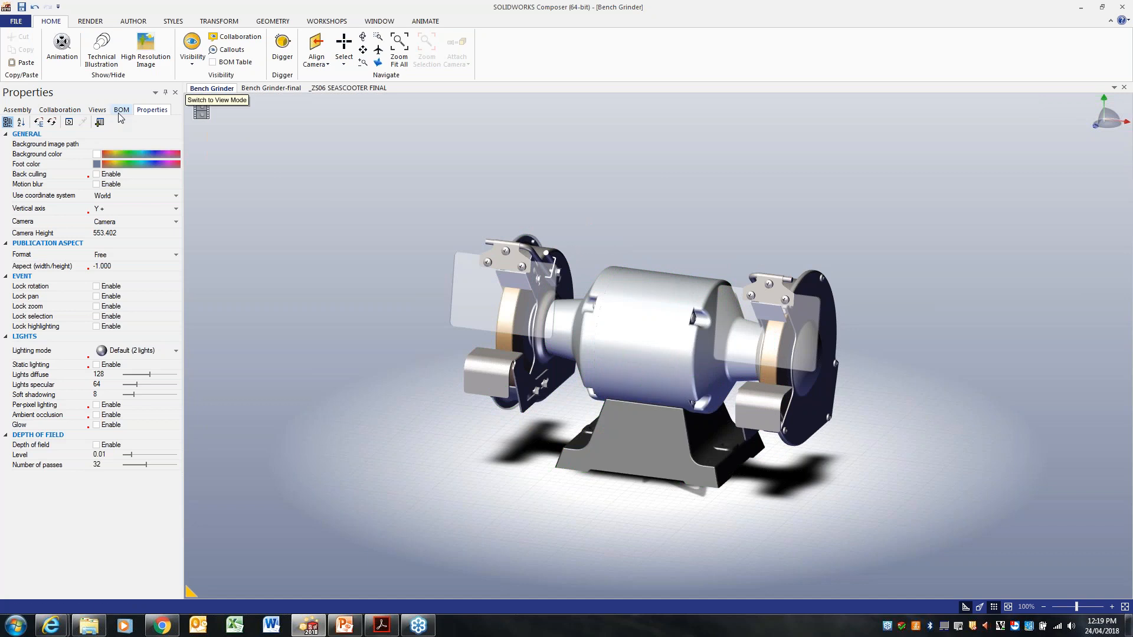
Step: Examine the document's saved views, assembly structure, bill of materials and general properties
click(96, 110)
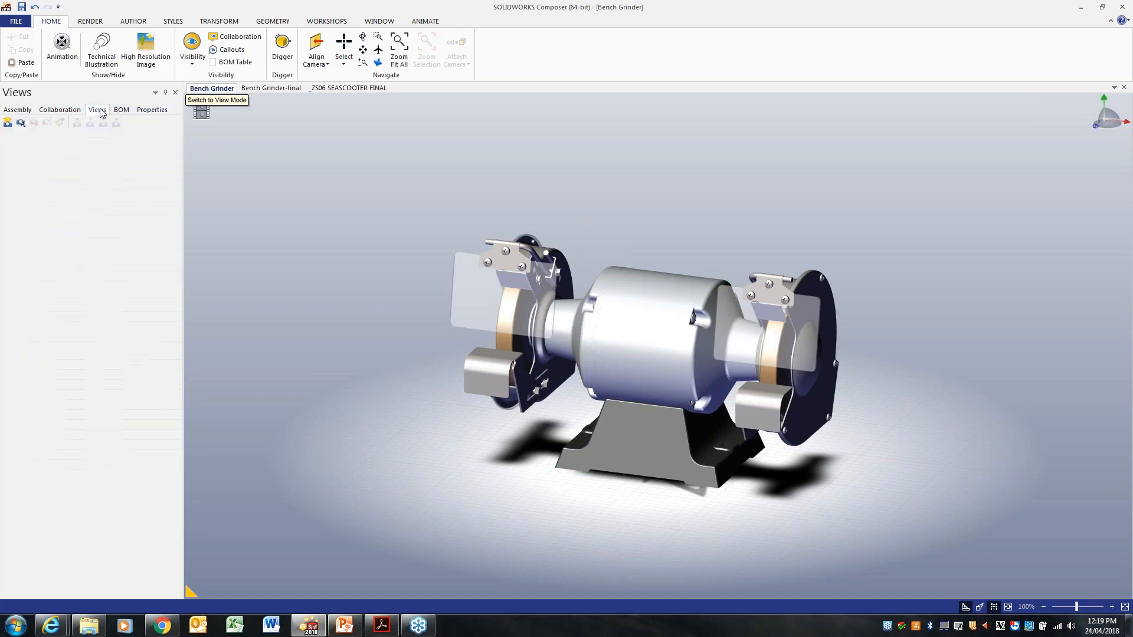
click(21, 111)
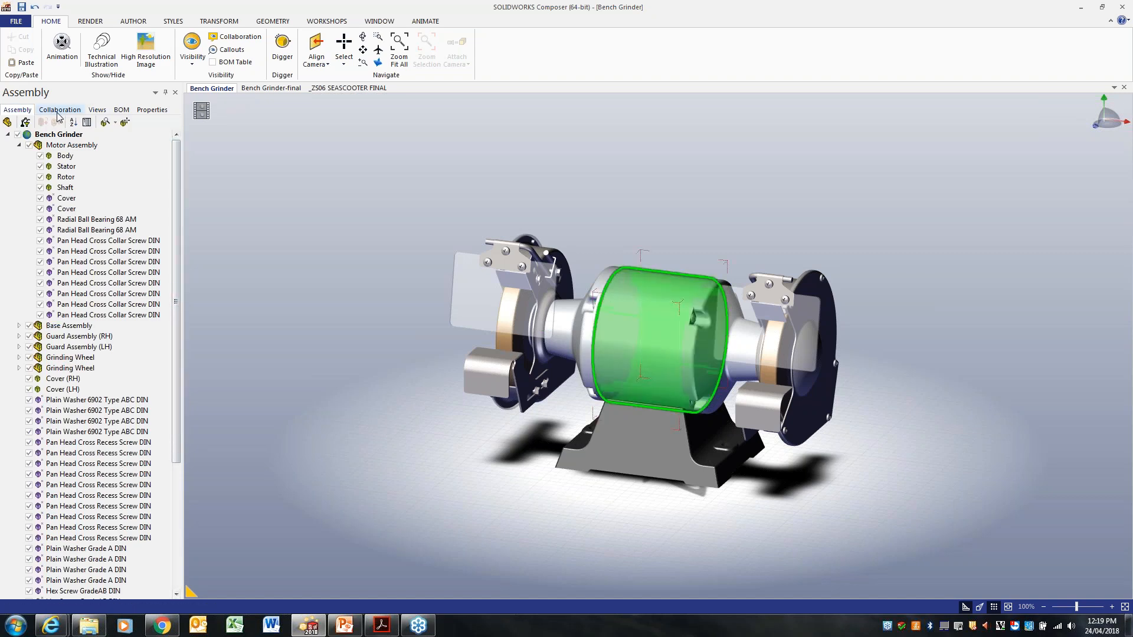
click(97, 110)
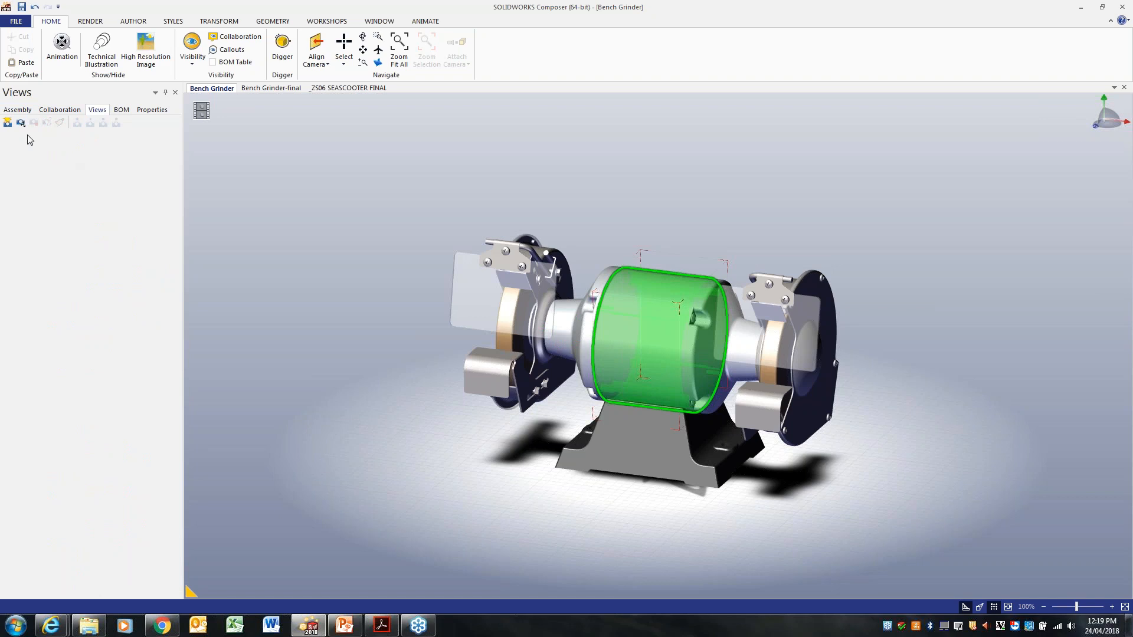
click(124, 113)
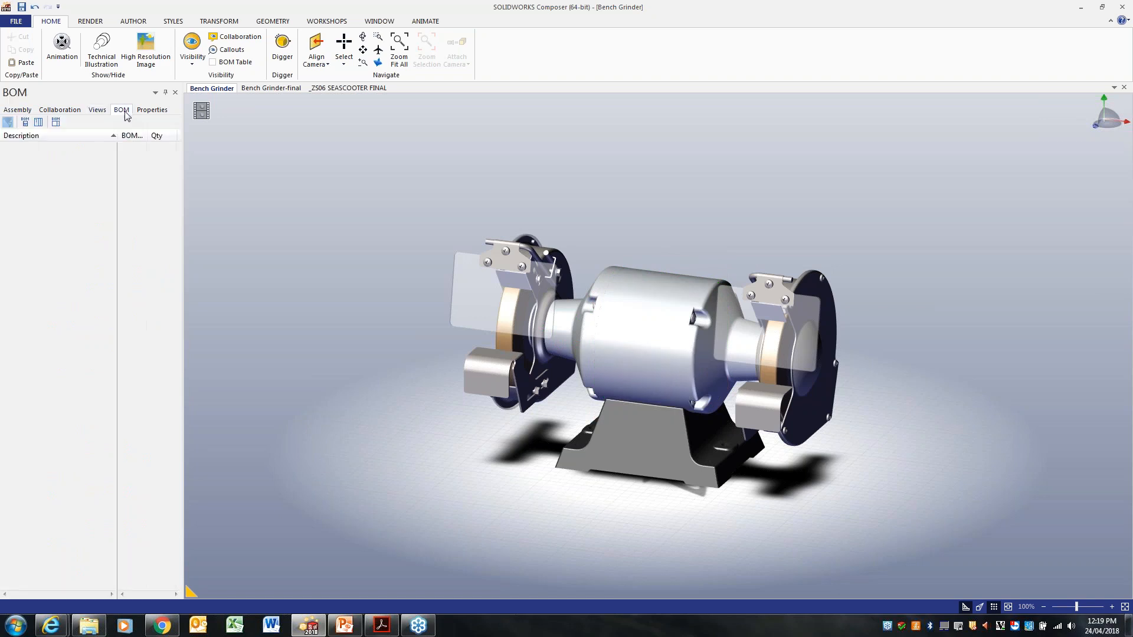
click(152, 110)
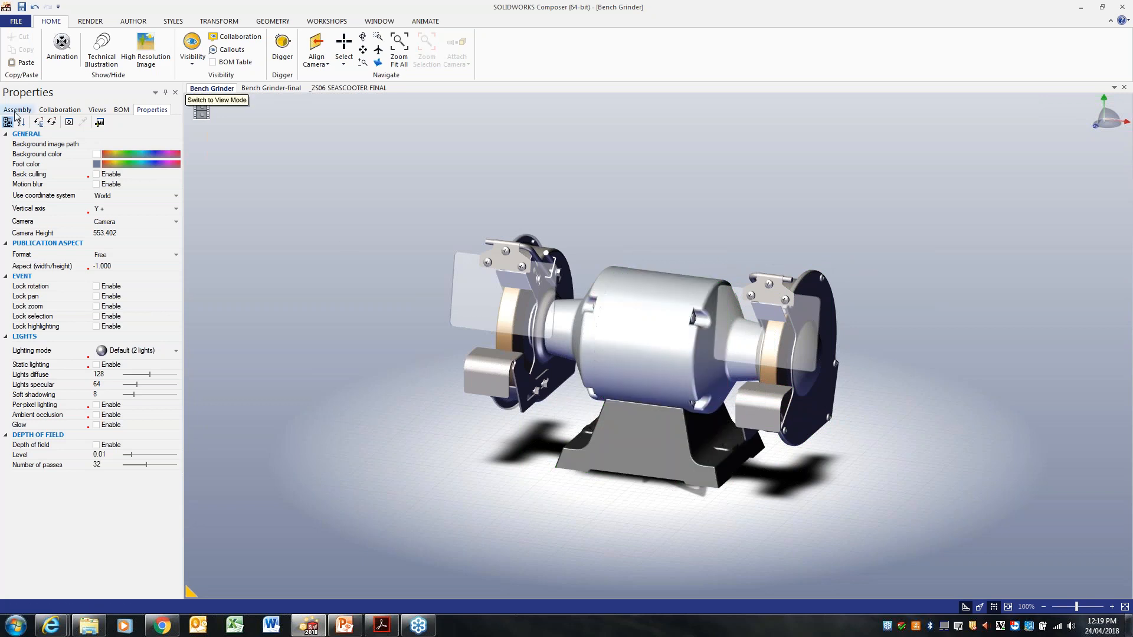
Step: Save the fully assembled bench grinder as a new view
click(97, 110)
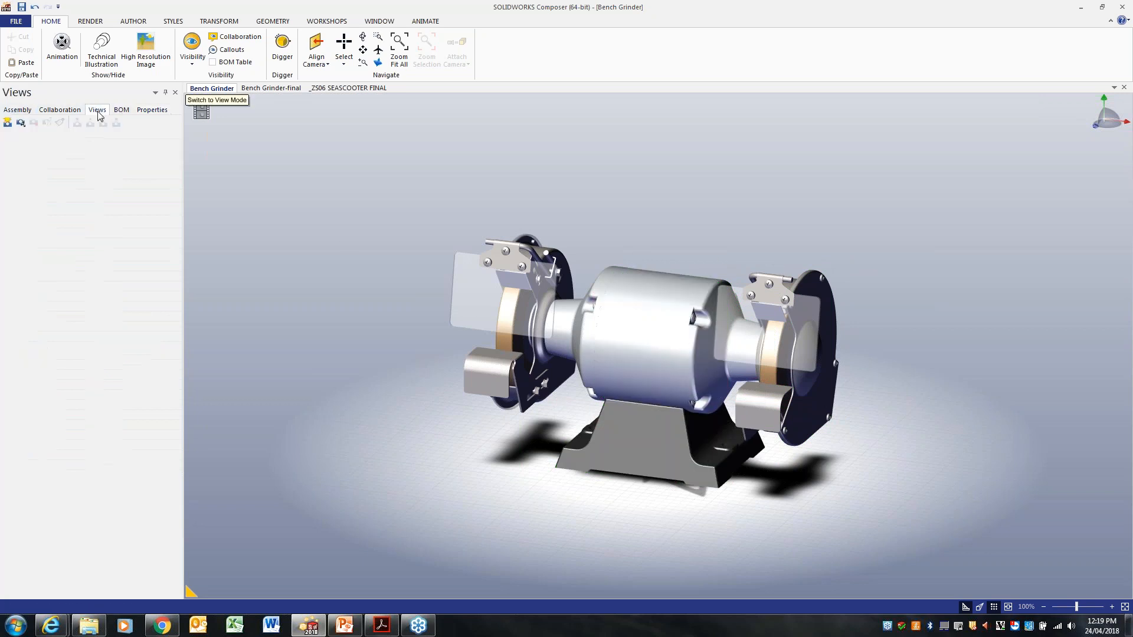
click(7, 124)
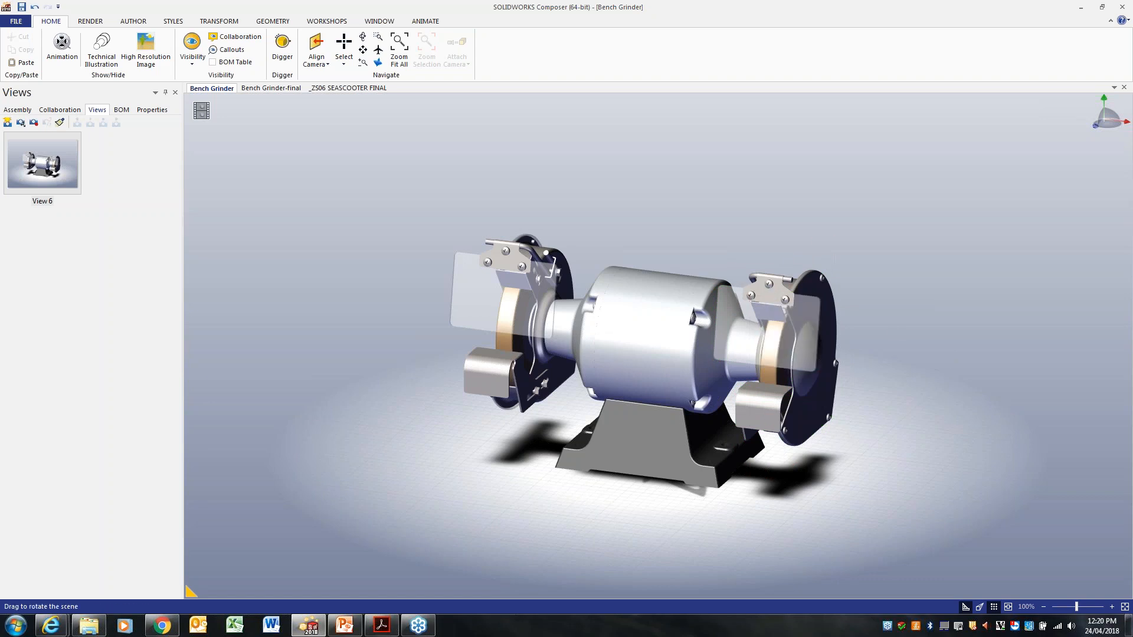
Step: Select the five screws of the right-hand cover, including the one behind the shield, and translate them outward along the shaft direction
right_drag(950, 354, 801, 369)
middle_drag(802, 369, 776, 395)
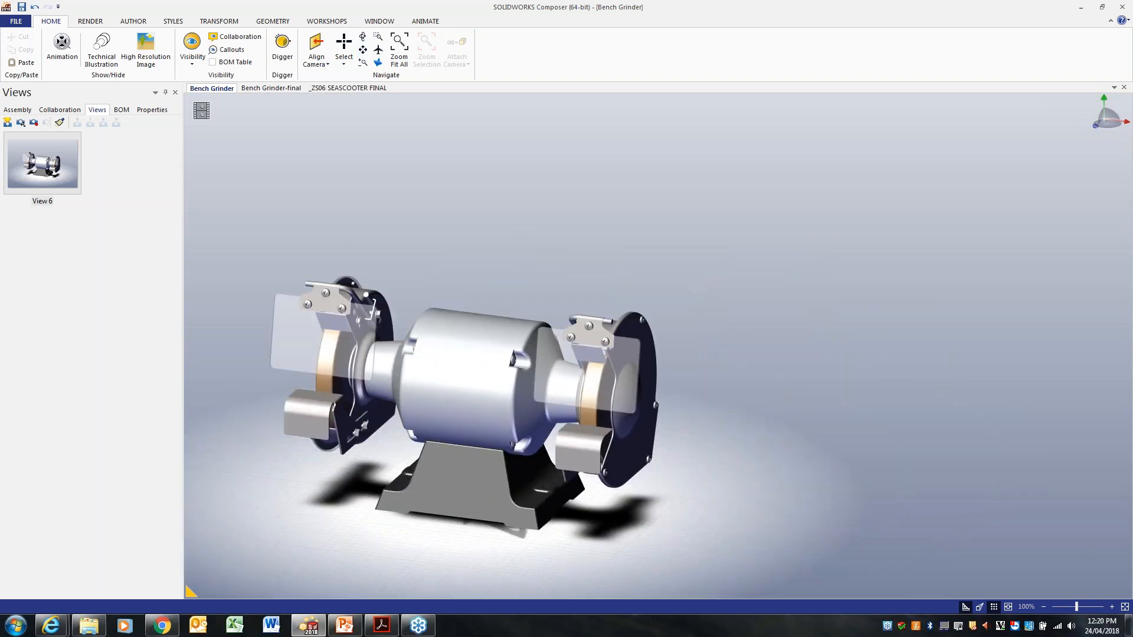
scroll(776, 396, up, 2)
scroll(776, 395, down, 1)
scroll(726, 392, up, 3)
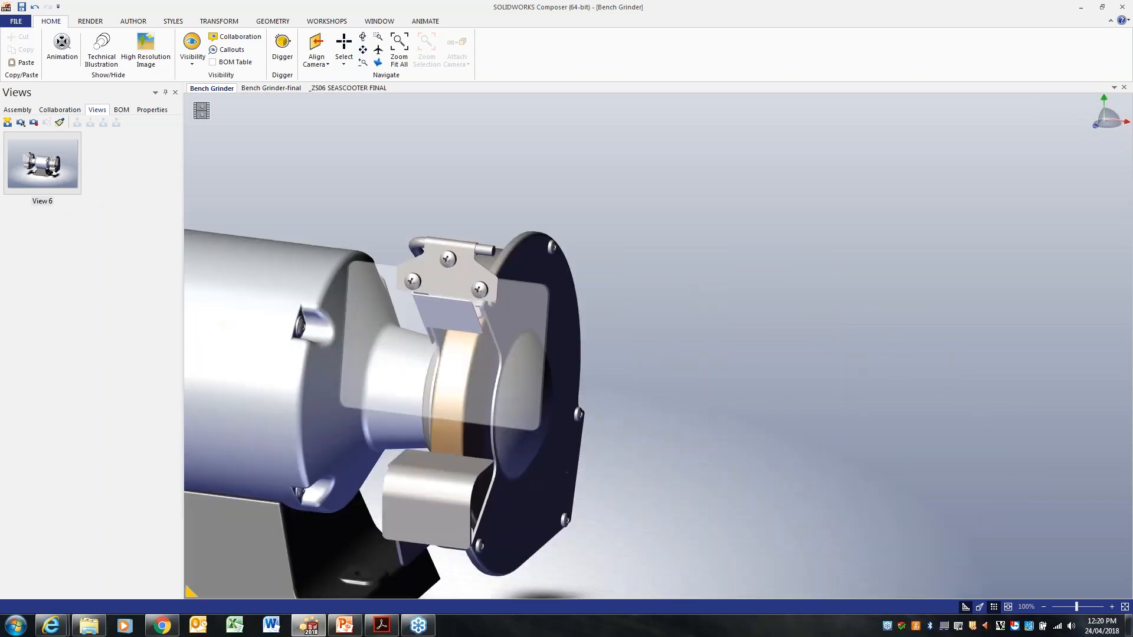
right_drag(726, 430, 765, 291)
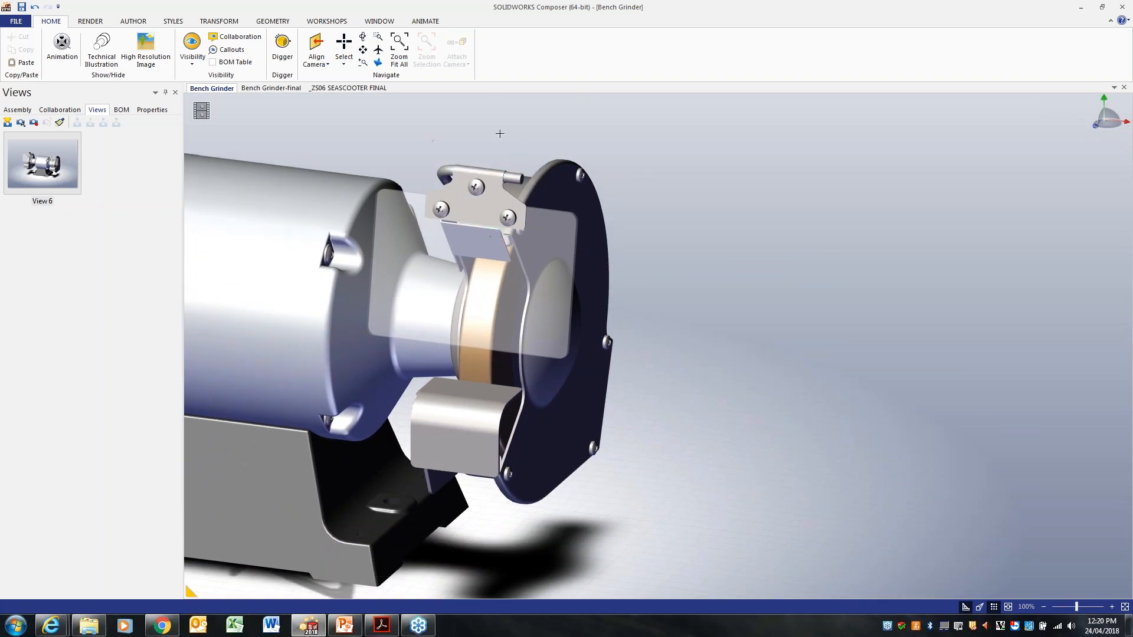
drag(658, 151, 566, 499)
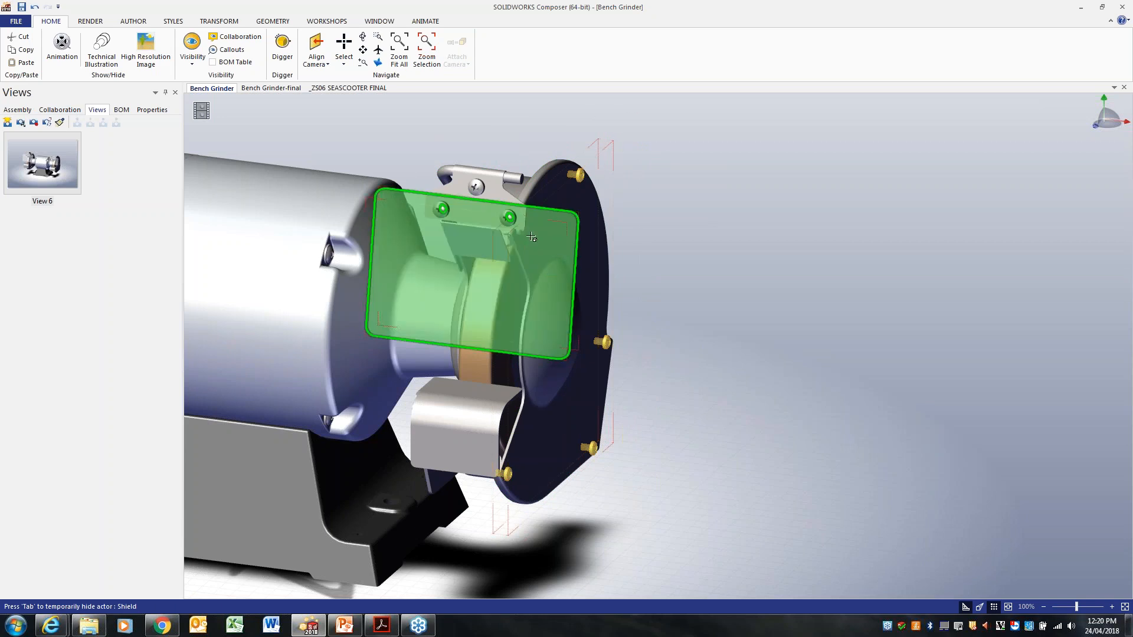
key(Tab)
key(Tab)
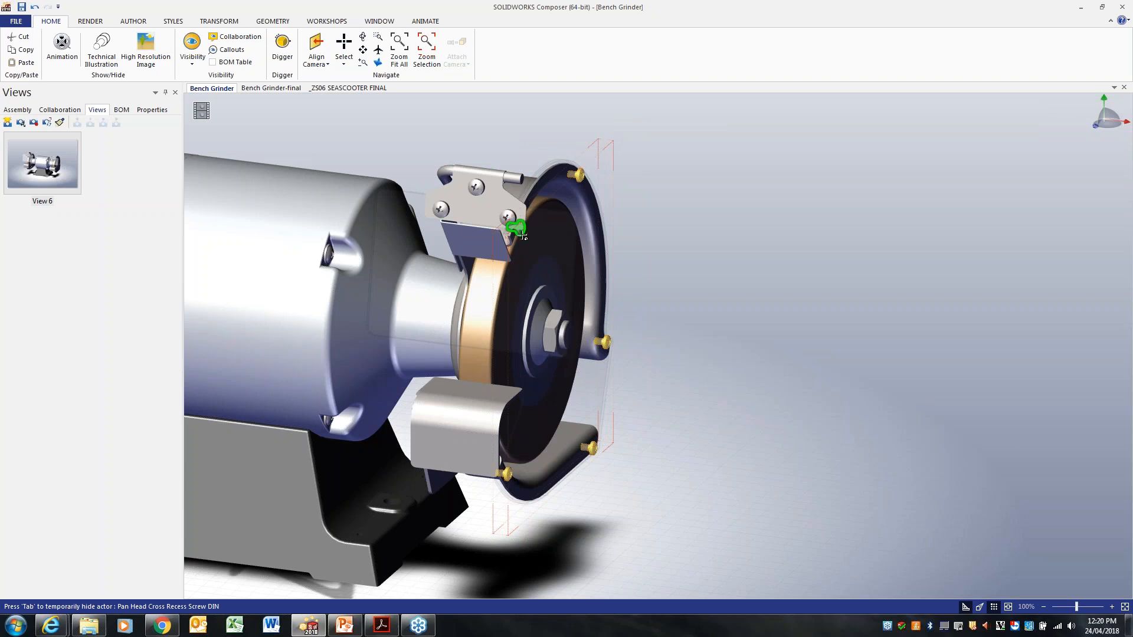
click(223, 20)
click(254, 47)
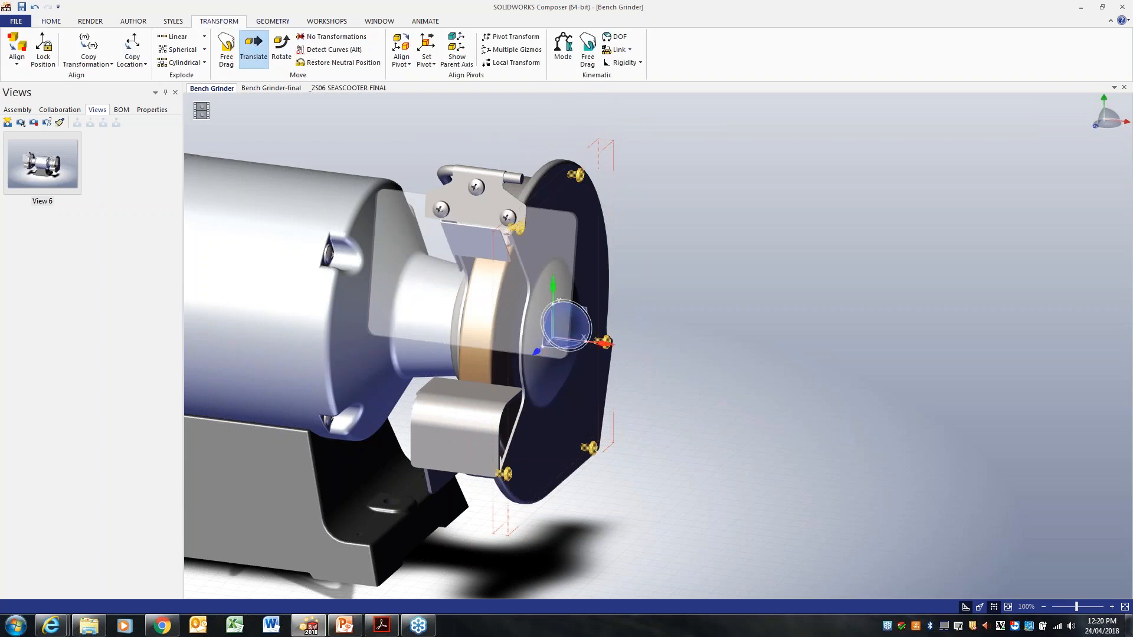
drag(605, 342, 929, 408)
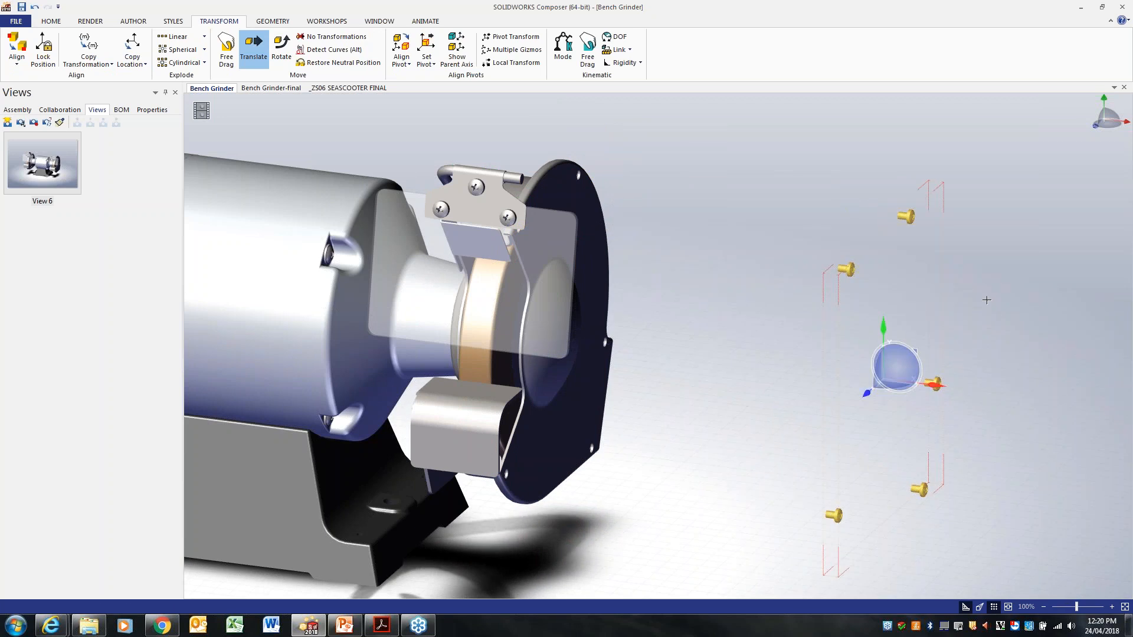
click(986, 301)
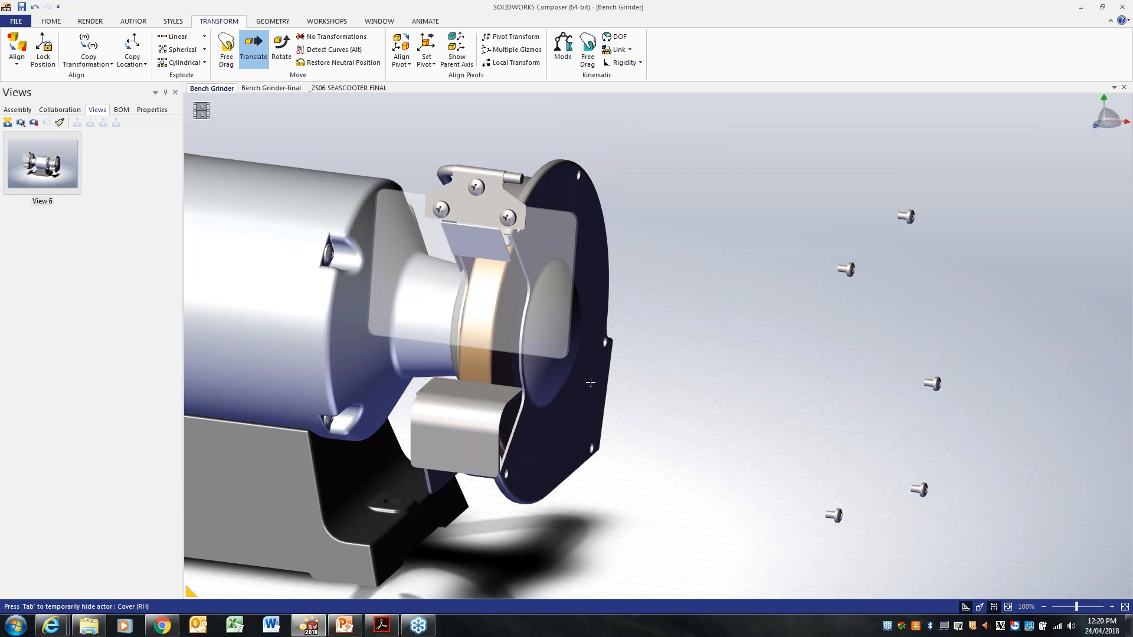
Step: Translate the right-hand cover outward to sit between the guard and its screws, and save the exploded arrangement as a new view
click(602, 362)
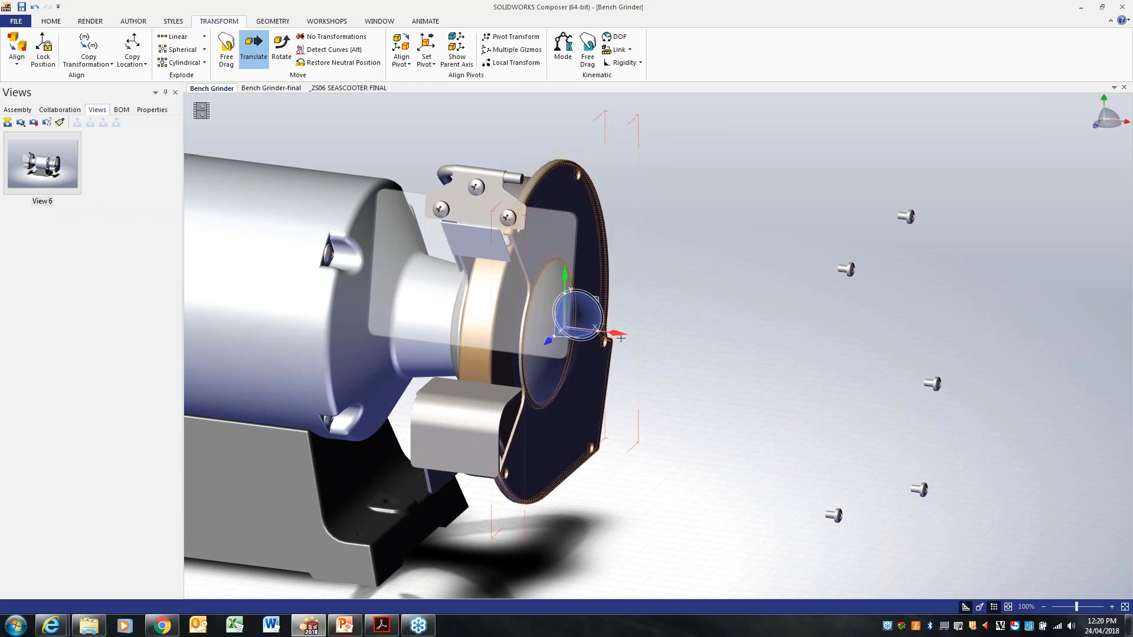
drag(613, 334, 801, 381)
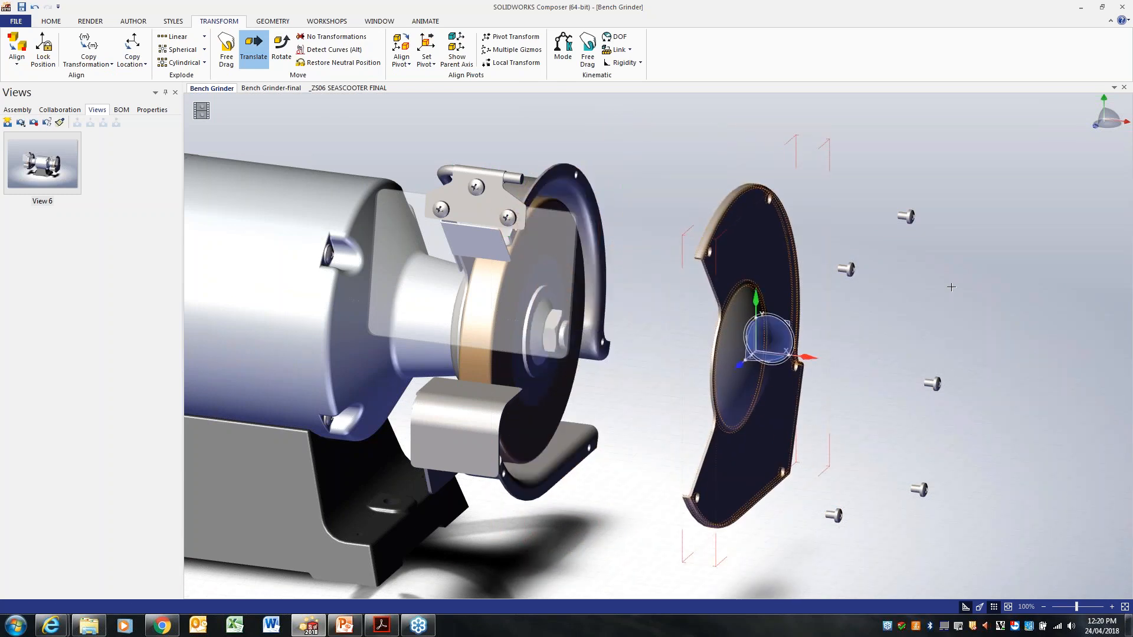
click(7, 123)
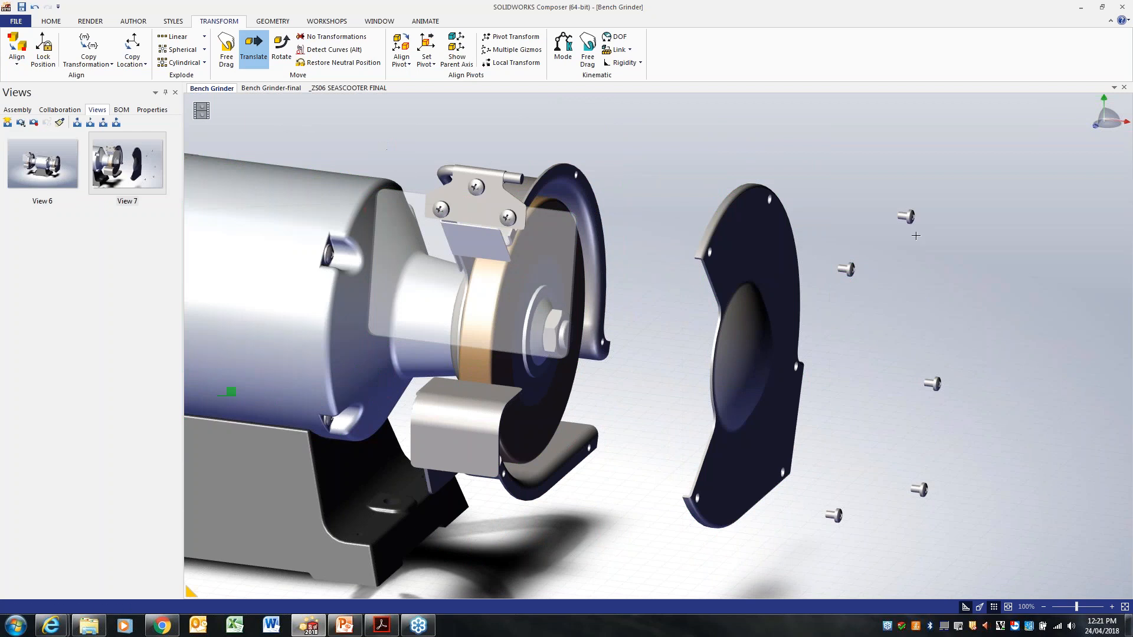
Step: Hide the detached right-hand cover together with its five screws
drag(1034, 156, 645, 582)
right_click(744, 385)
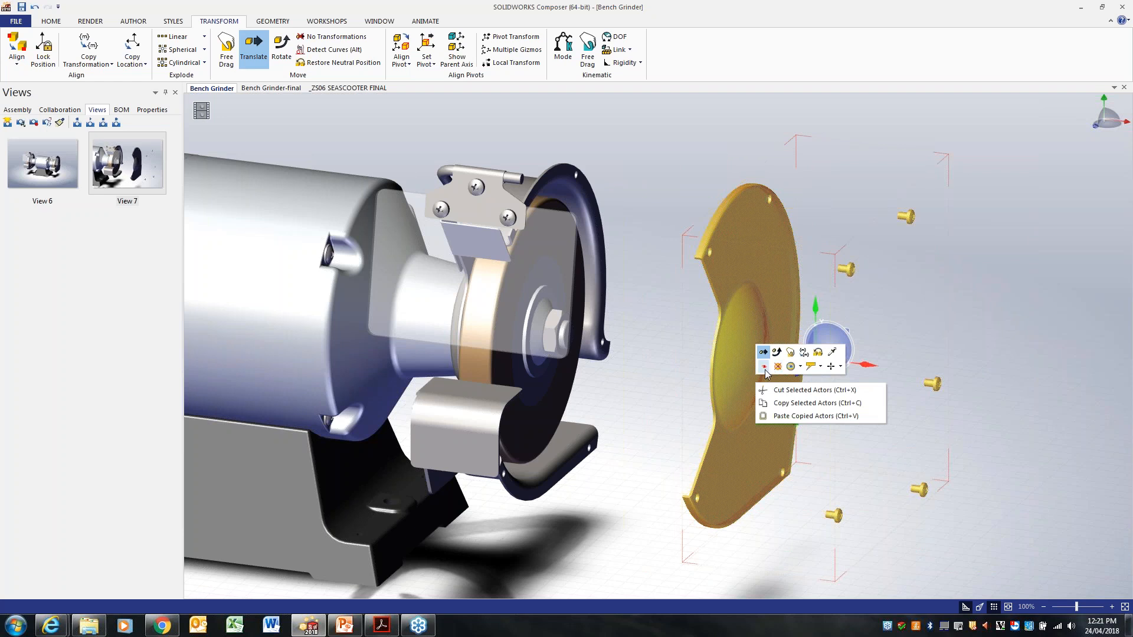
click(764, 368)
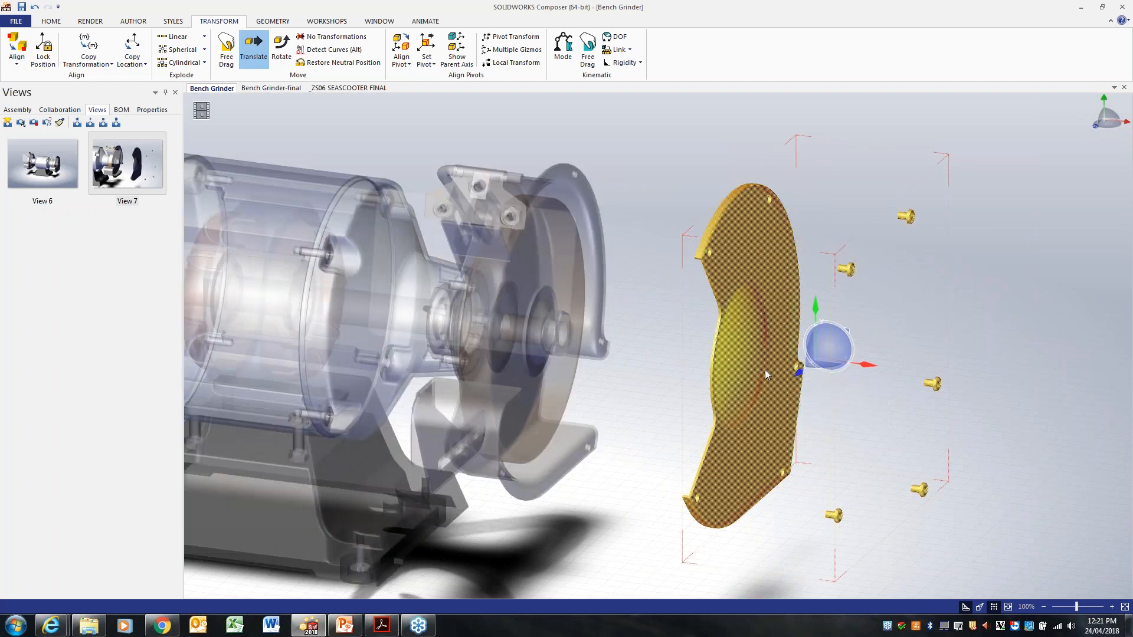
key(ctrl+z)
key(ctrl+z)
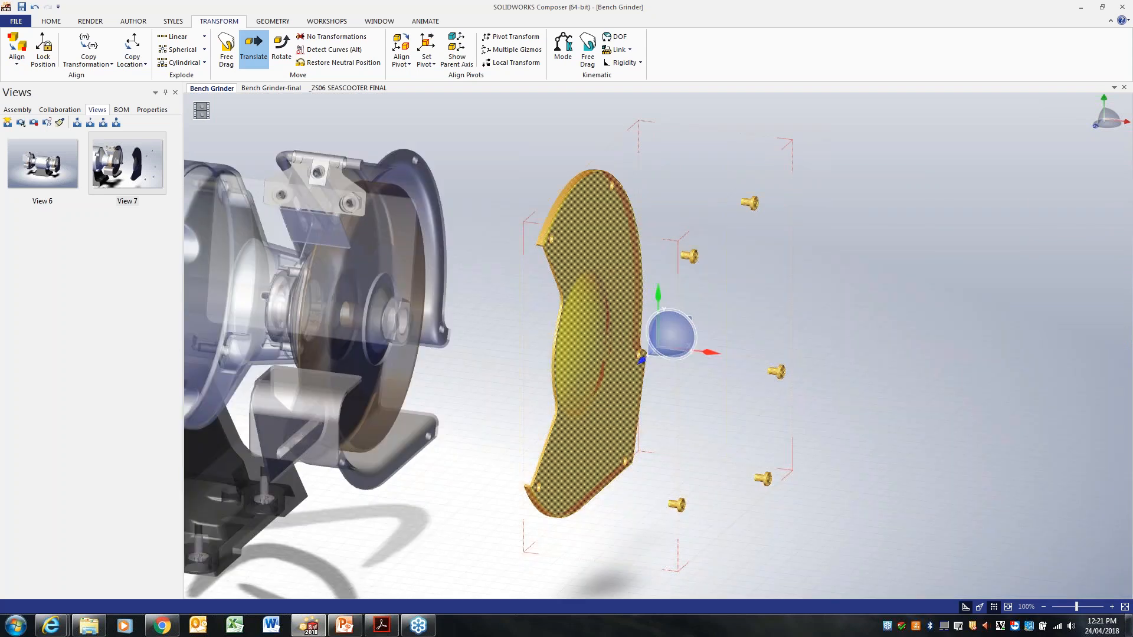
right_click(1102, 421)
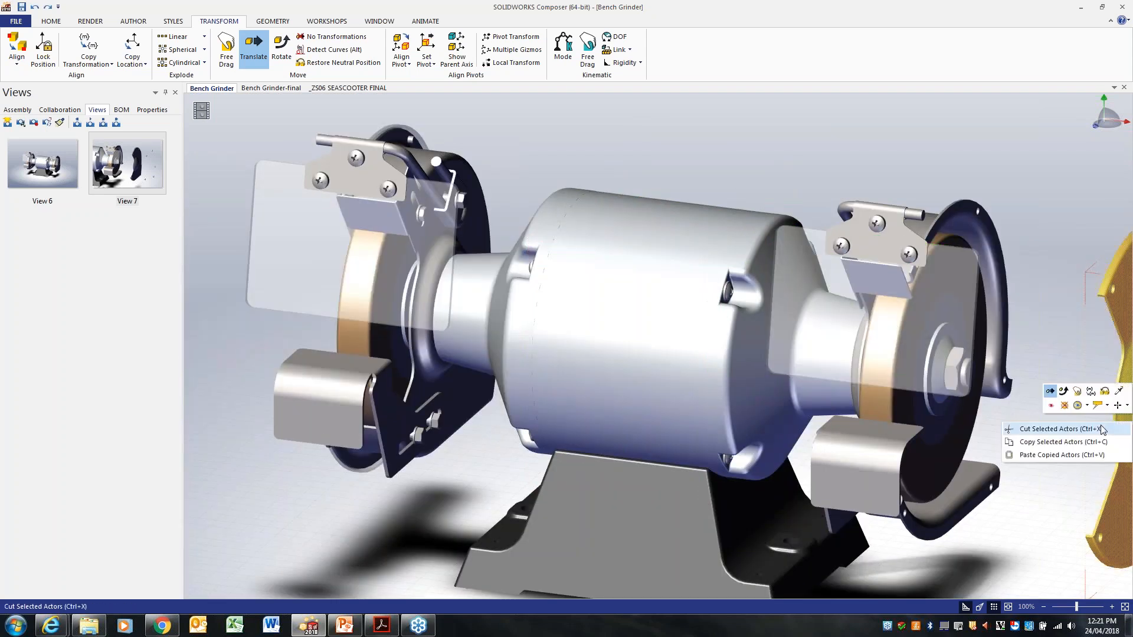
click(1065, 406)
middle_drag(1063, 361, 769, 291)
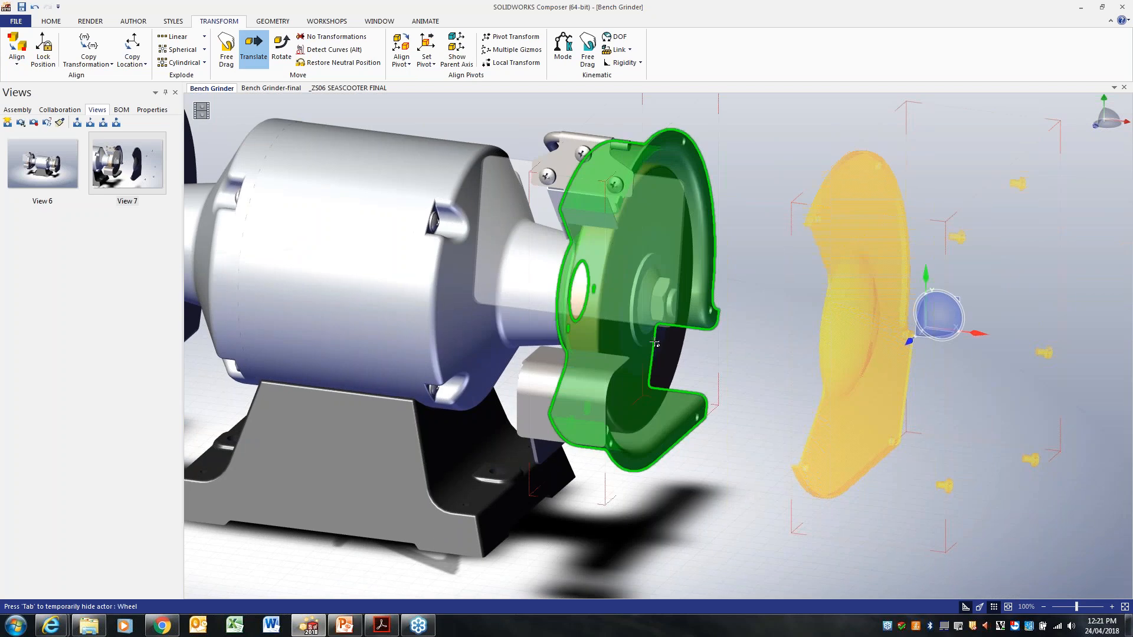
Step: Select the complete right-hand Grinding Wheel assembly and translate it outward along the shaft direction until it clears the guard
click(657, 360)
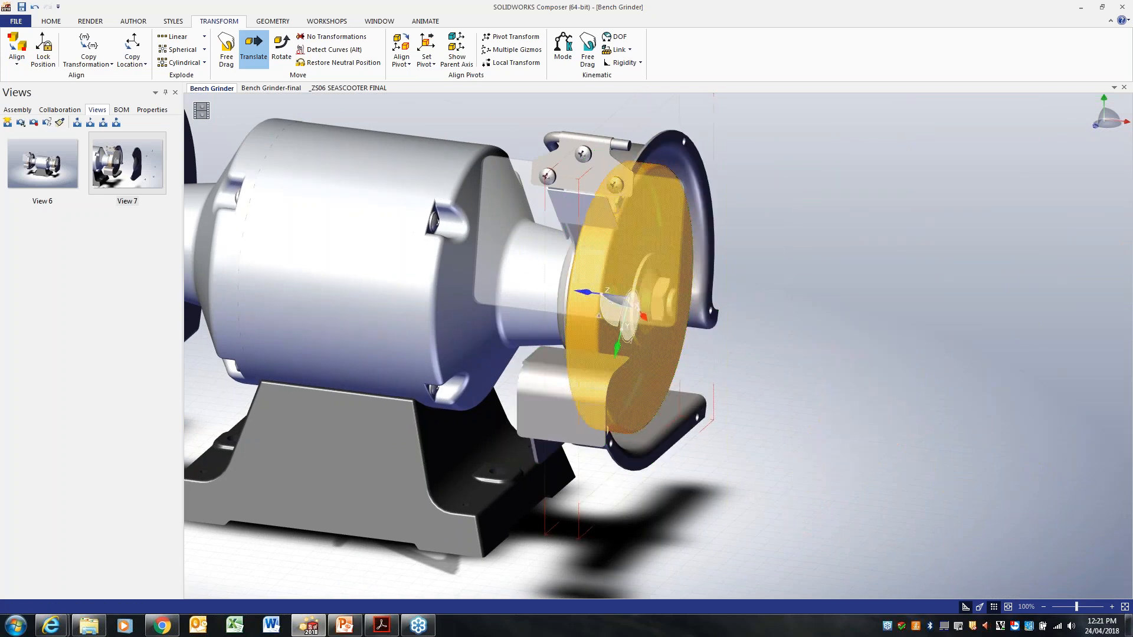
click(17, 110)
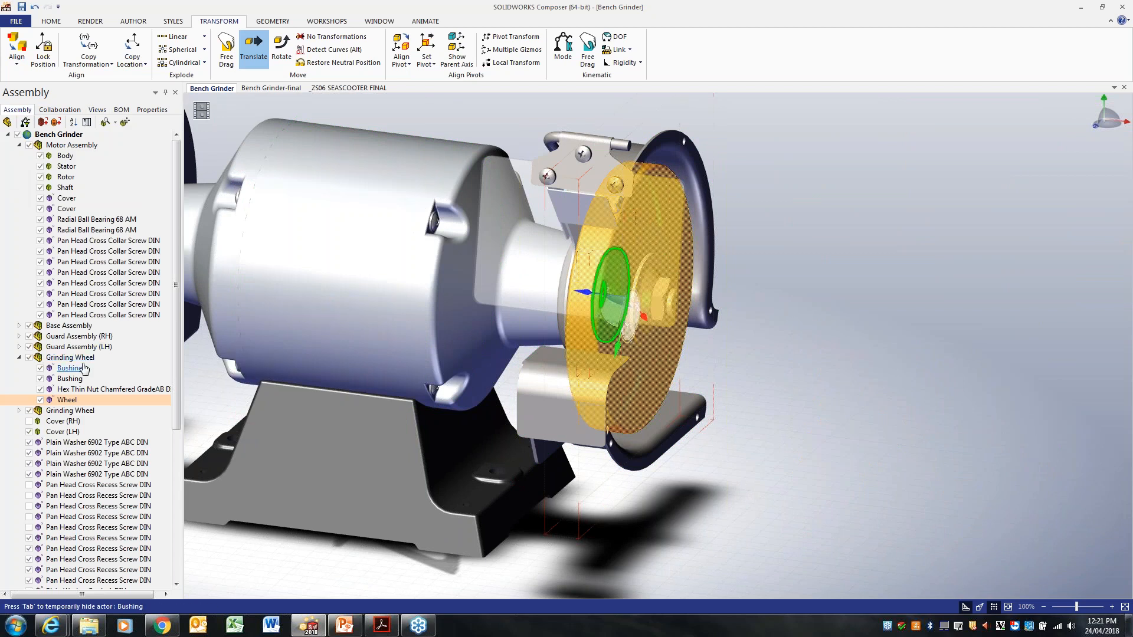
click(81, 358)
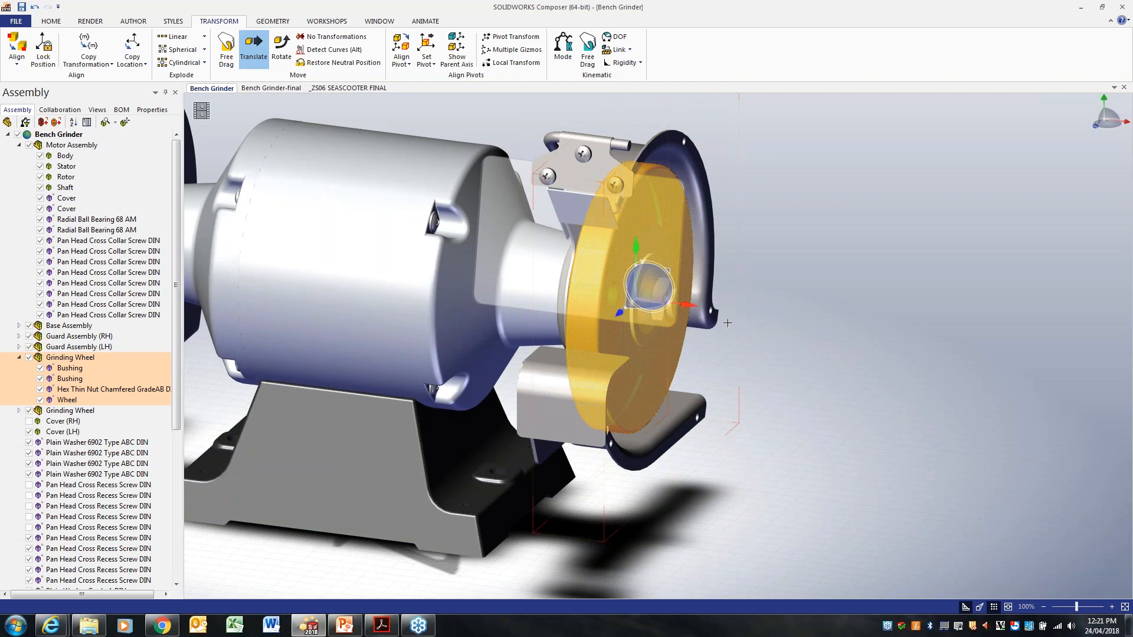
drag(688, 306, 883, 336)
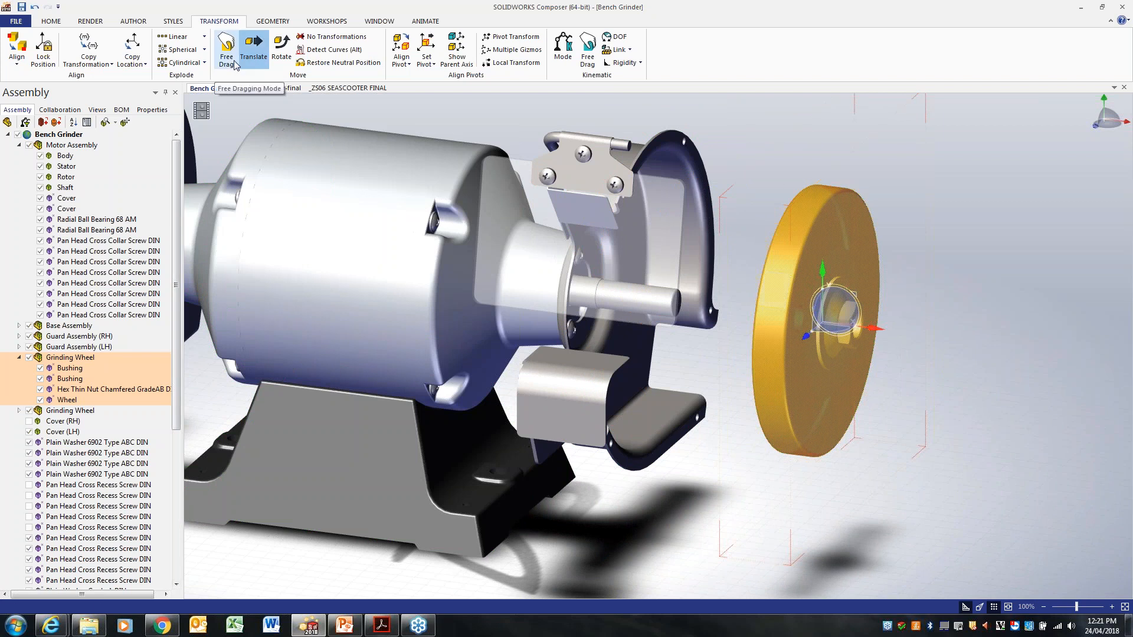
Step: Apply a linear explode to the Grinding Wheel assembly along the shaft axis, separating the two bushings, wheel and hex nut
click(167, 39)
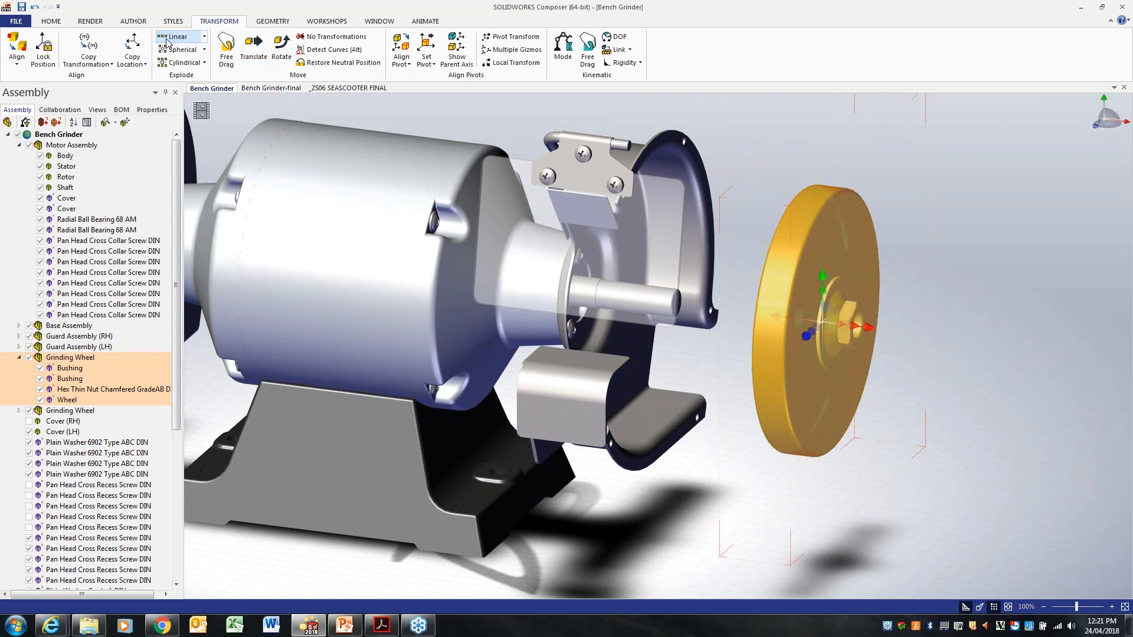
drag(872, 329, 1014, 371)
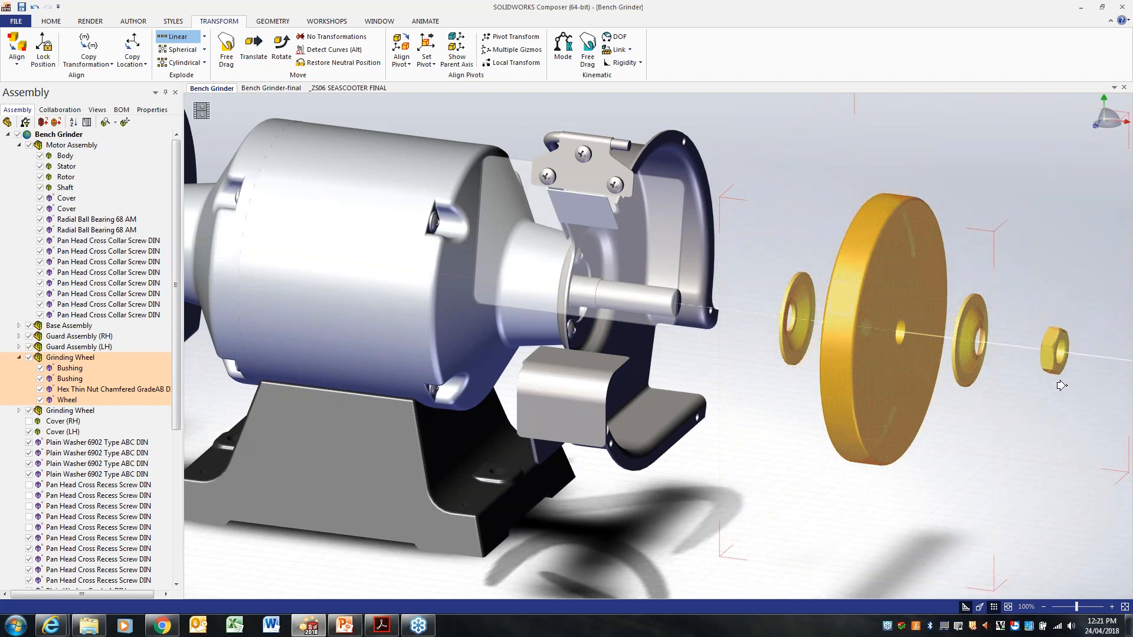
click(753, 419)
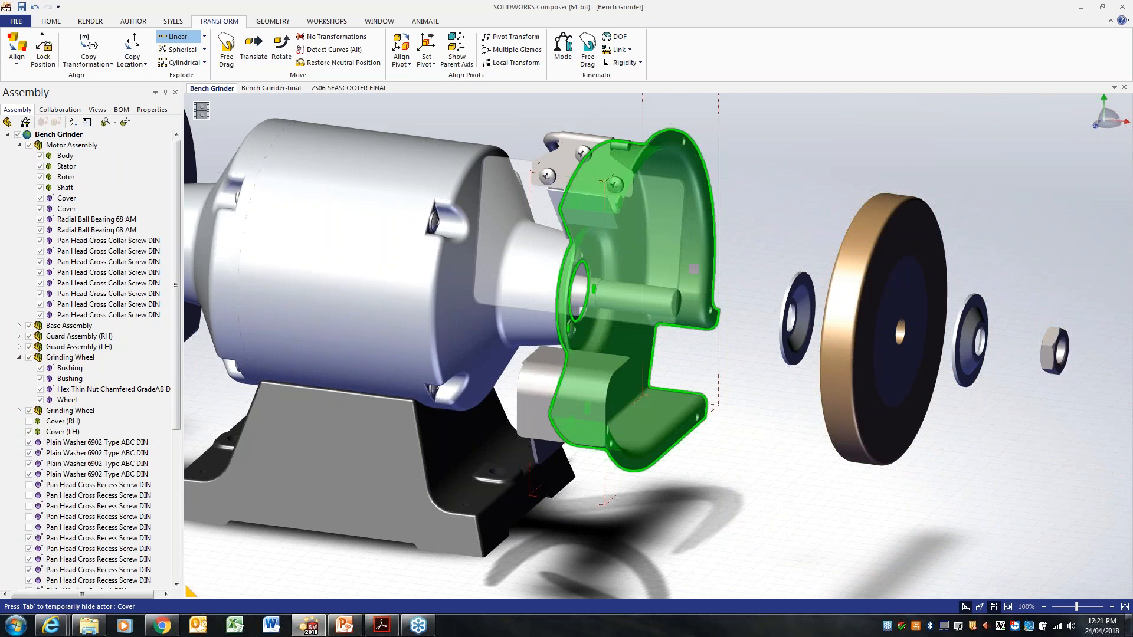
Step: Save the exploded right-hand Grinding Wheel arrangement as a new view
click(97, 110)
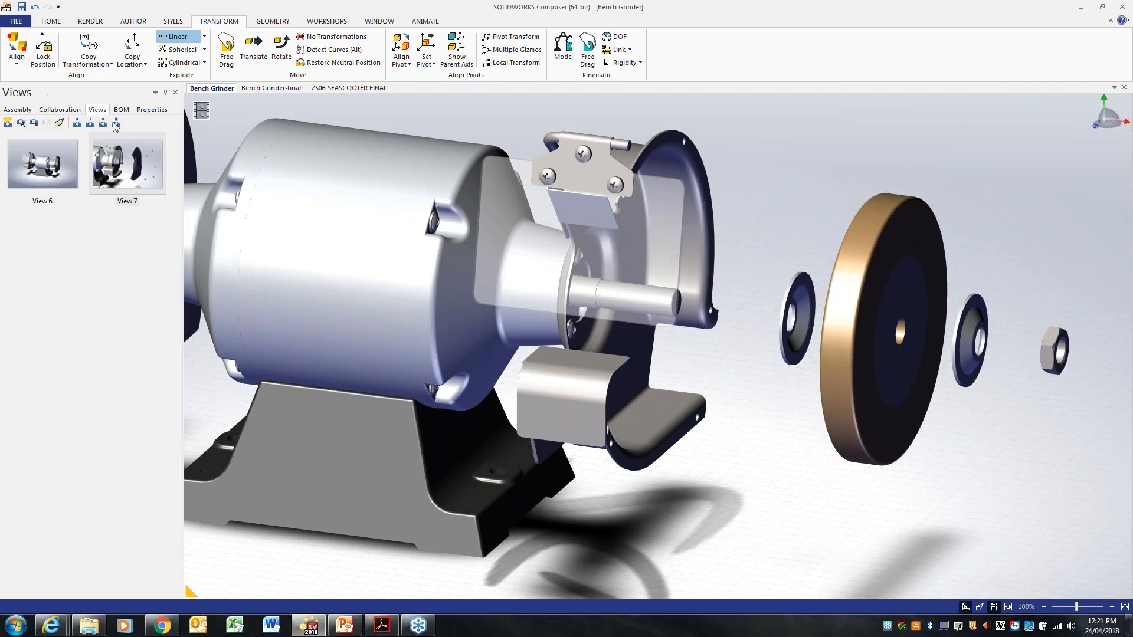
click(7, 123)
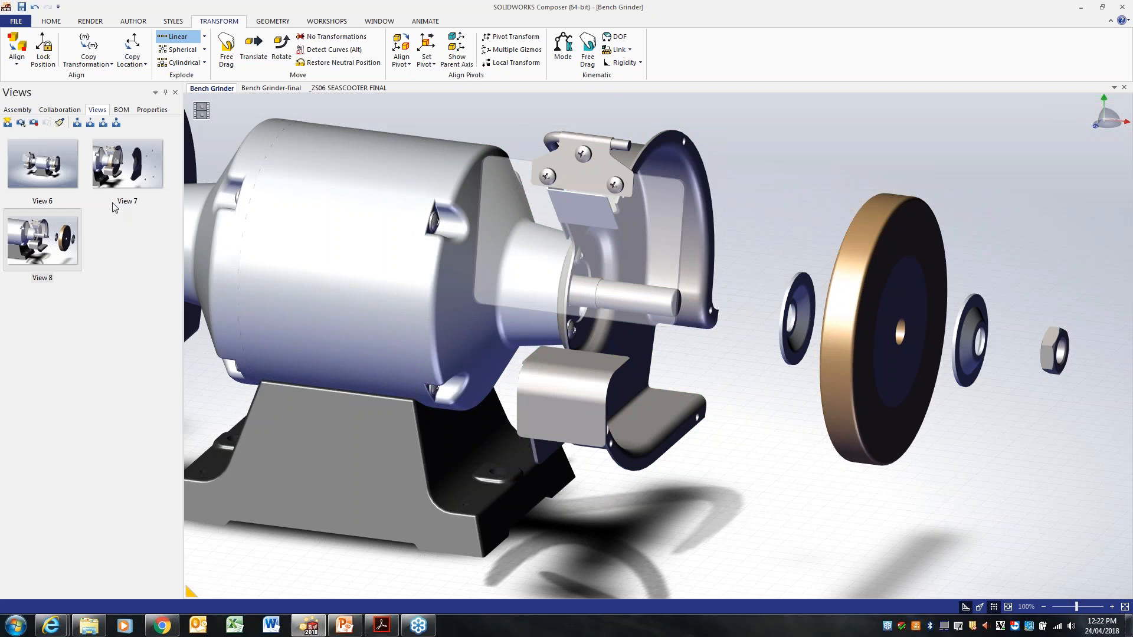
Step: Select the complete Guard Assembly (LH) and isolate it by hiding every other part of the bench grinder
scroll(794, 416, down, 5)
drag(795, 416, 678, 371)
scroll(378, 322, up, 2)
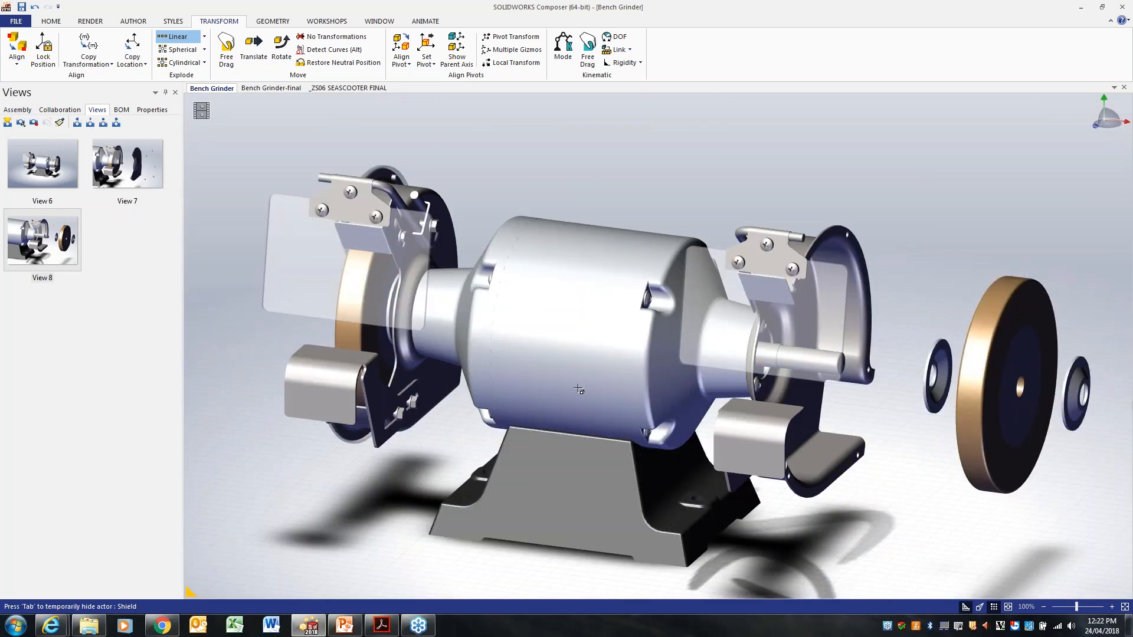
click(421, 373)
click(17, 110)
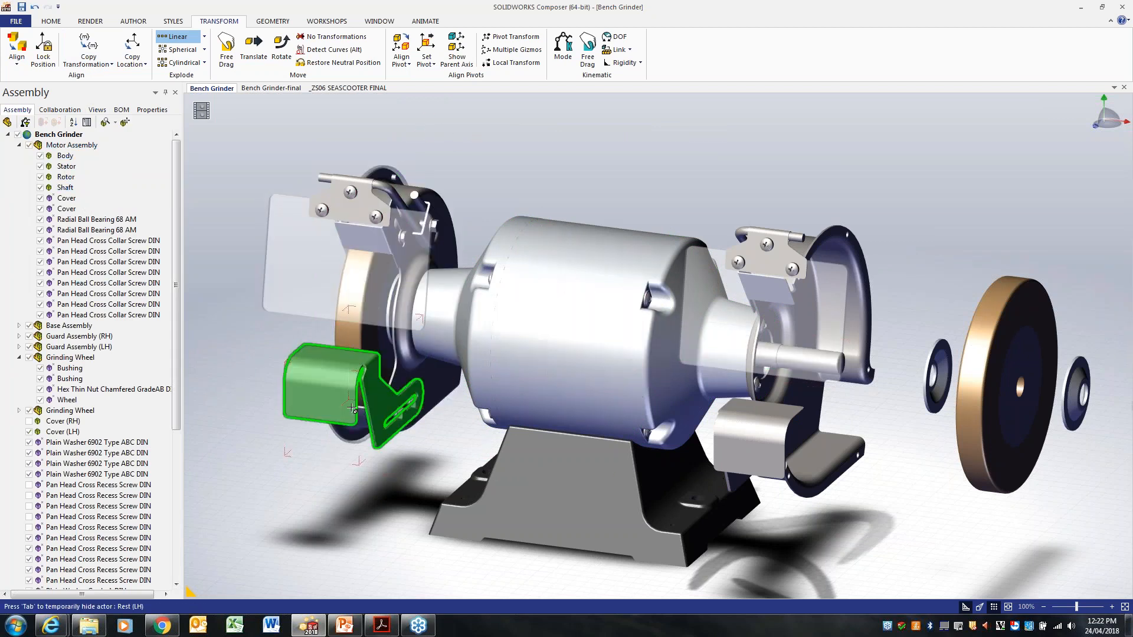
click(370, 398)
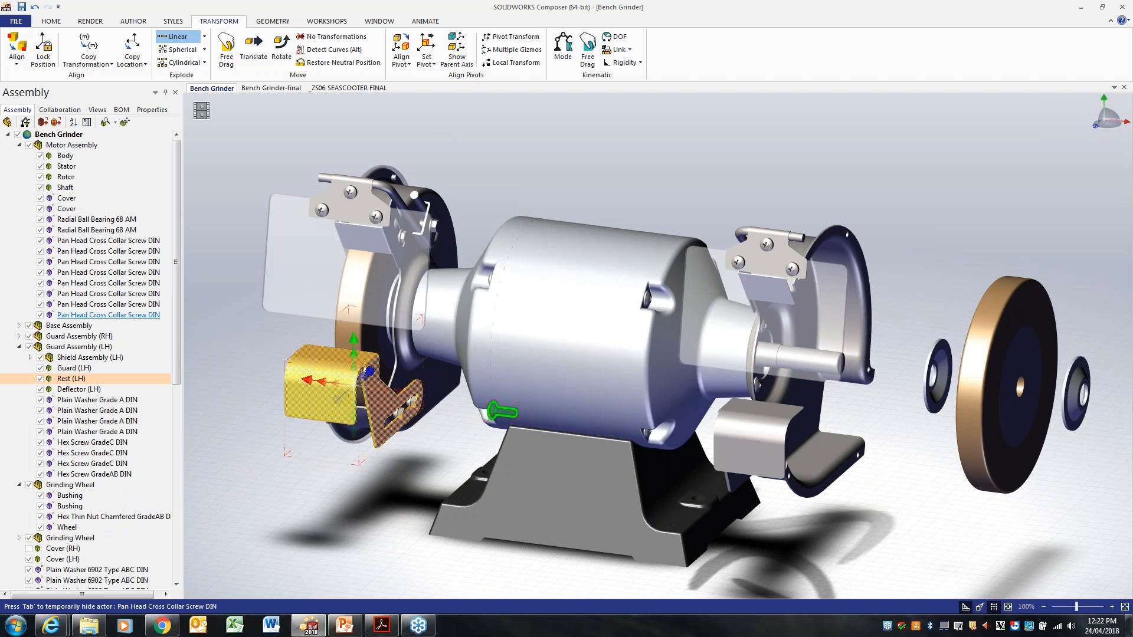
right_click(67, 348)
click(56, 347)
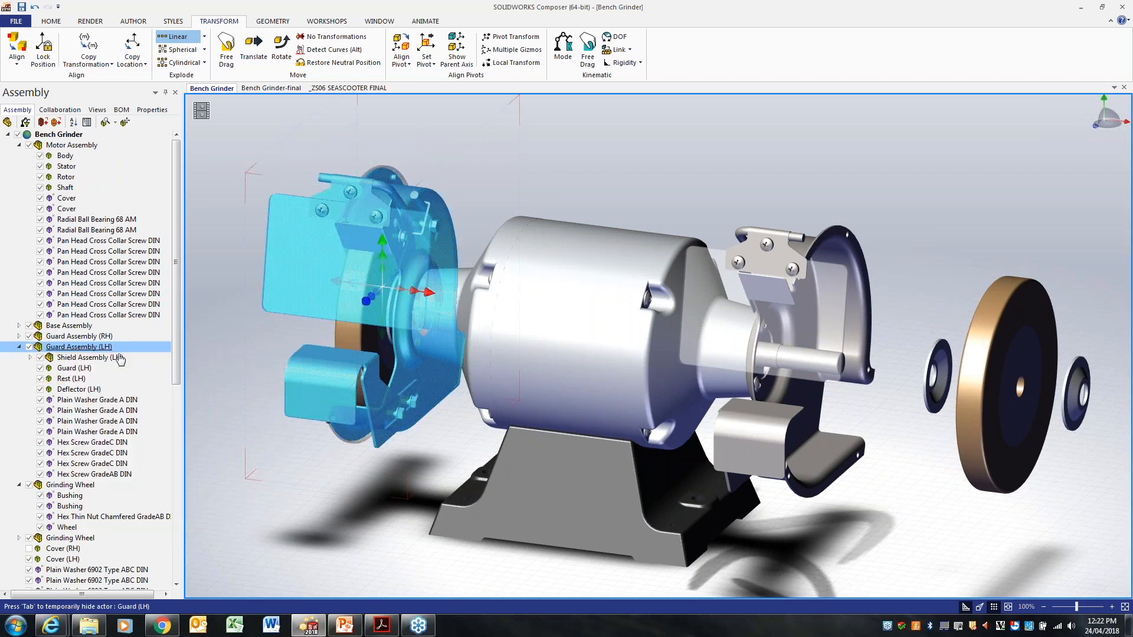
right_click(422, 370)
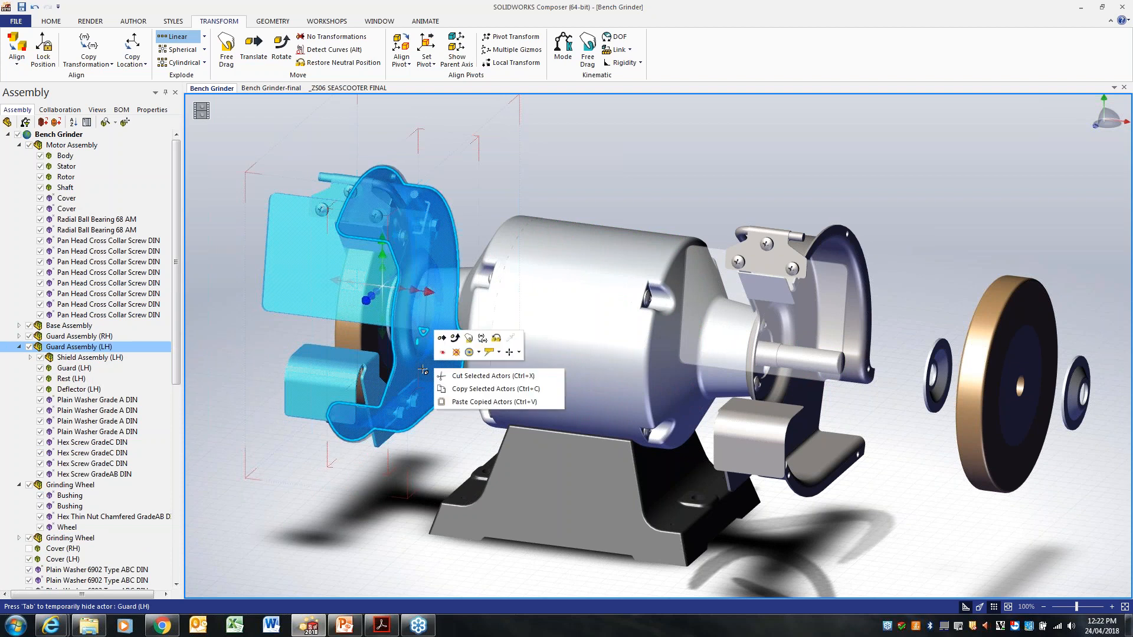
click(442, 353)
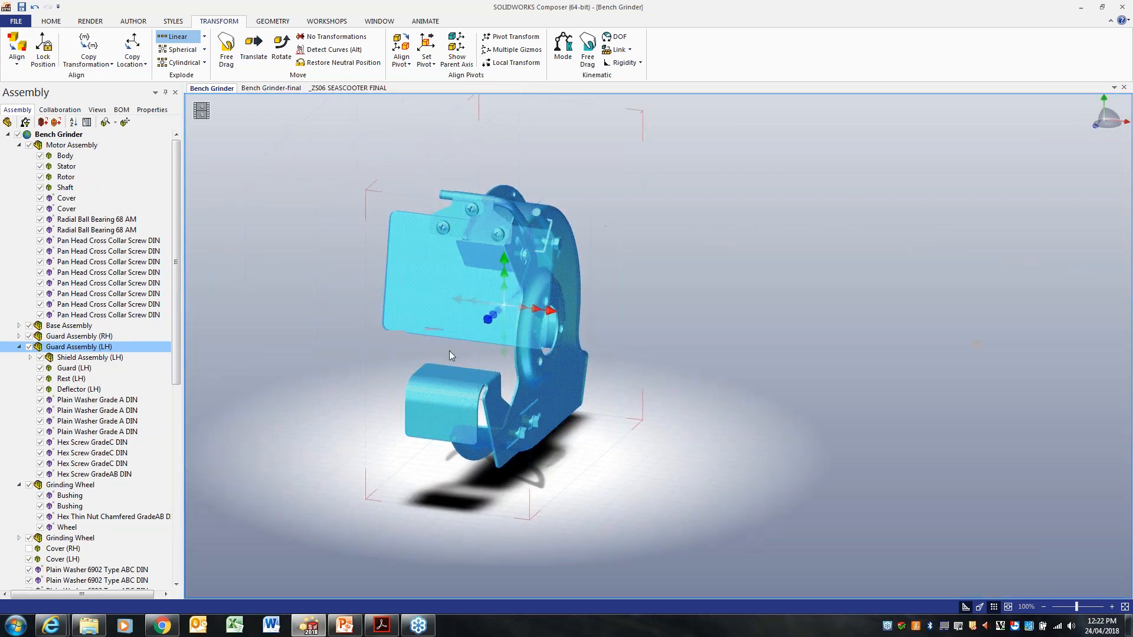
middle_drag(845, 310, 585, 342)
scroll(614, 331, up, 2)
scroll(636, 351, down, 2)
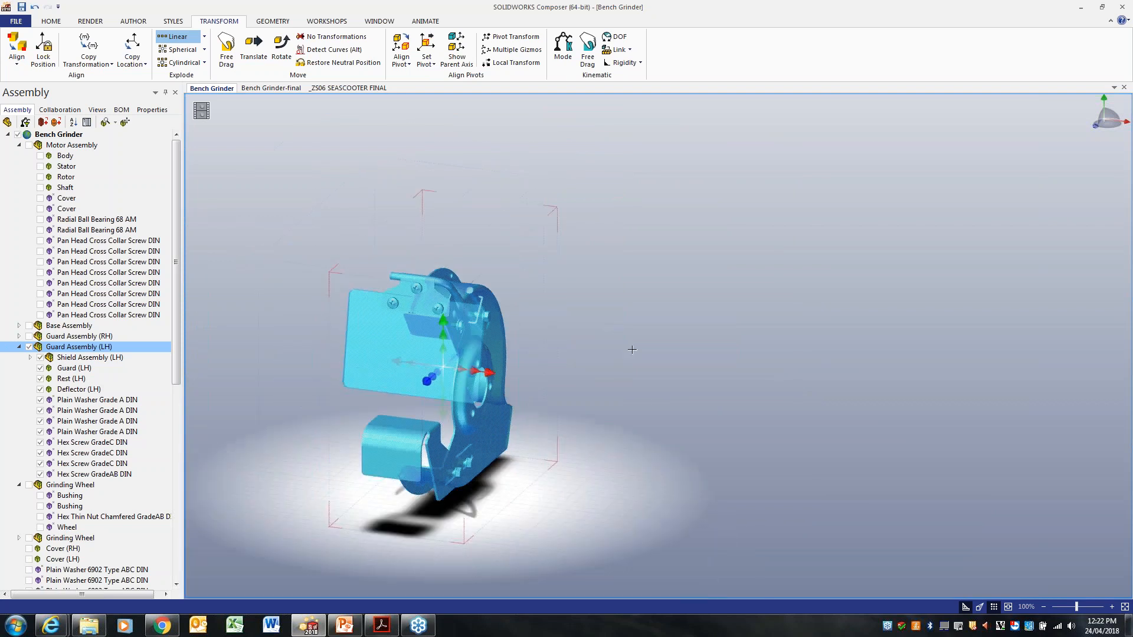
click(636, 351)
scroll(634, 351, up, 2)
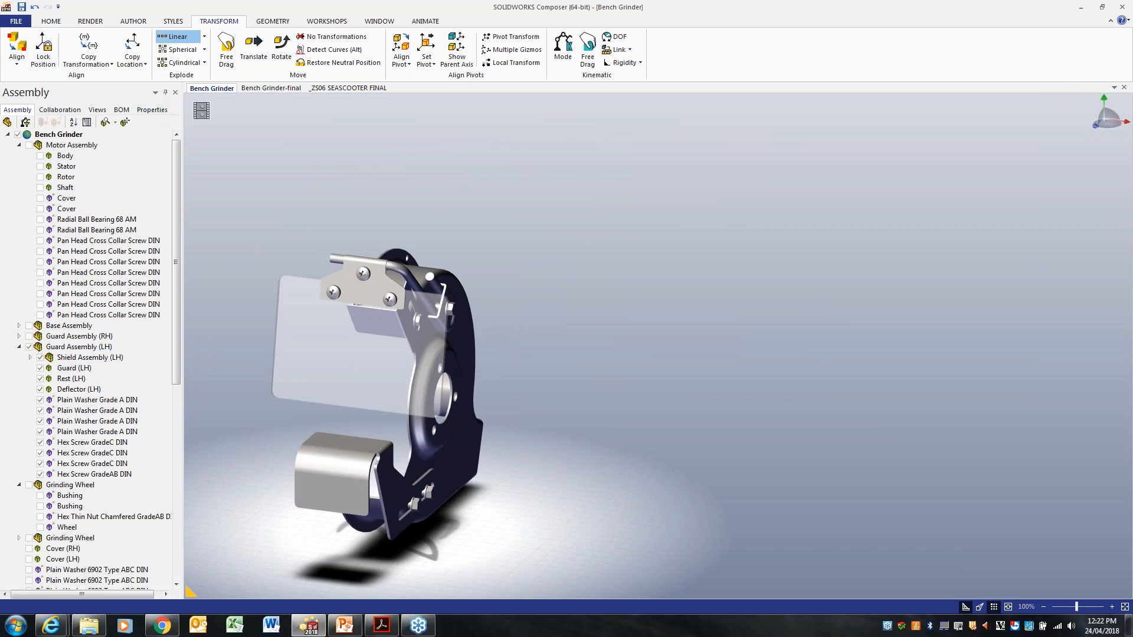
Step: Set the viewport's foot color to white so the whole background is plain white
click(152, 109)
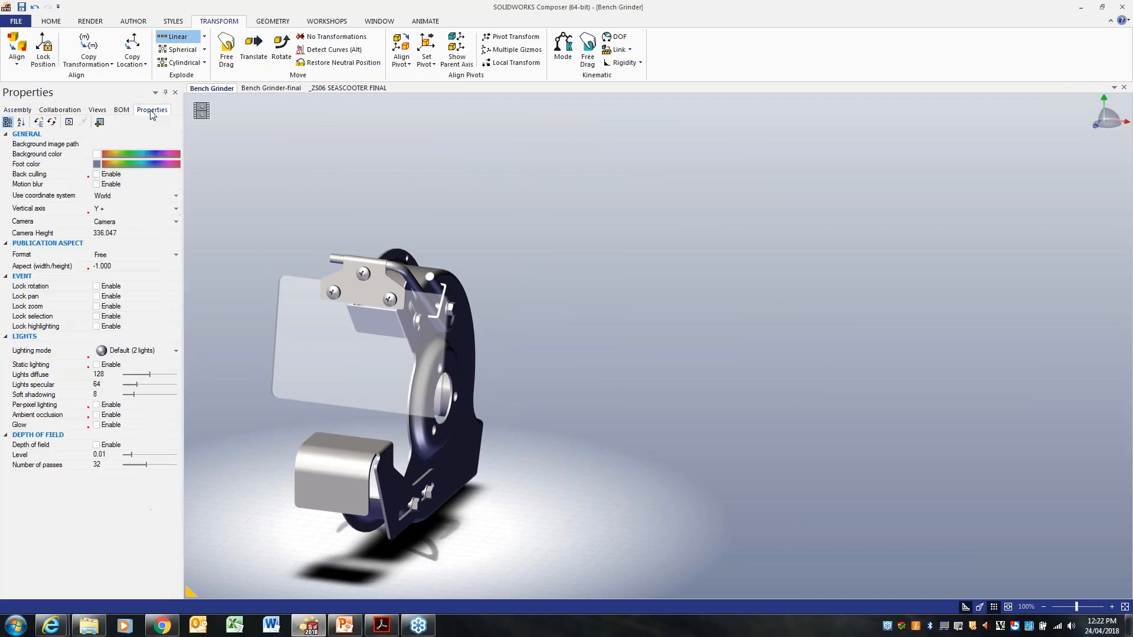
click(97, 164)
click(140, 207)
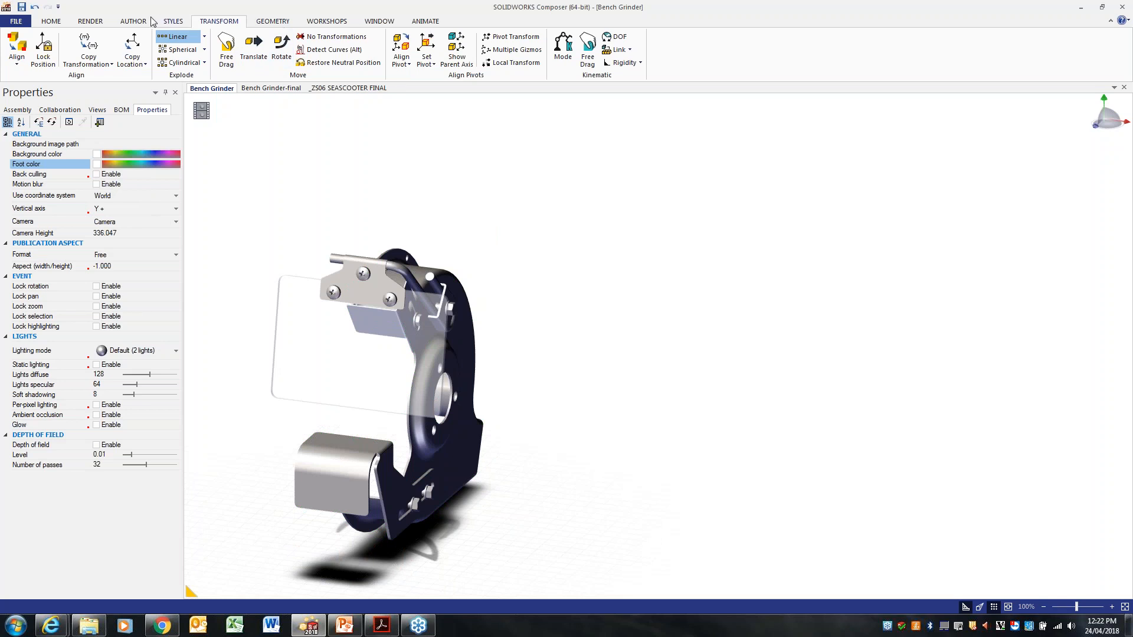
Step: Turn off the ground and its shadow, and set the render mode to Flat Technical
click(134, 21)
click(98, 21)
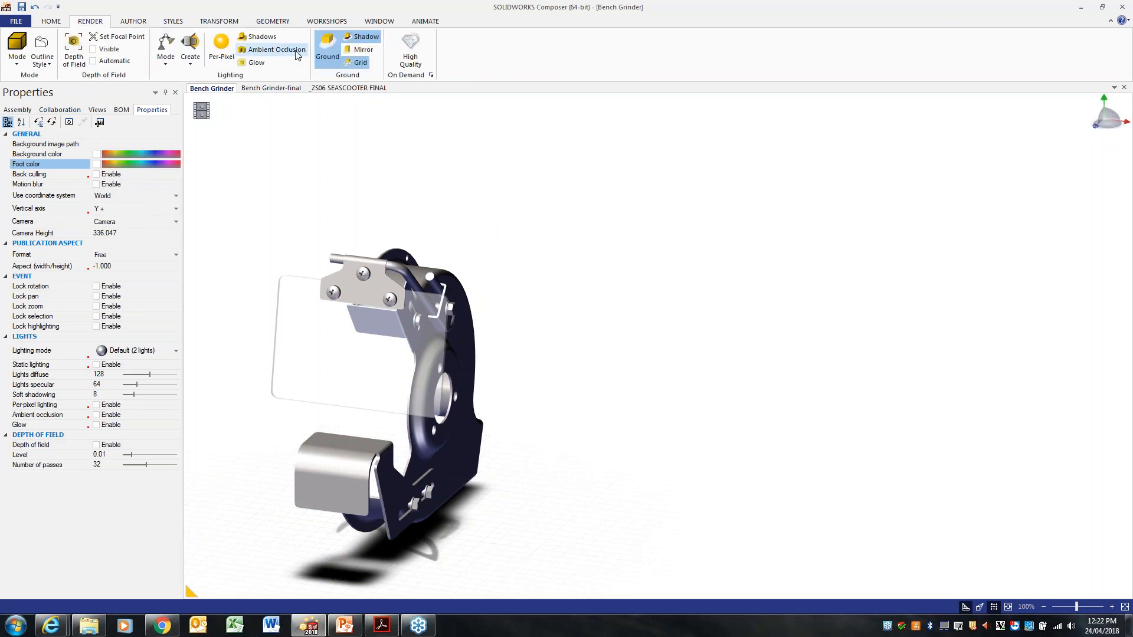
click(365, 39)
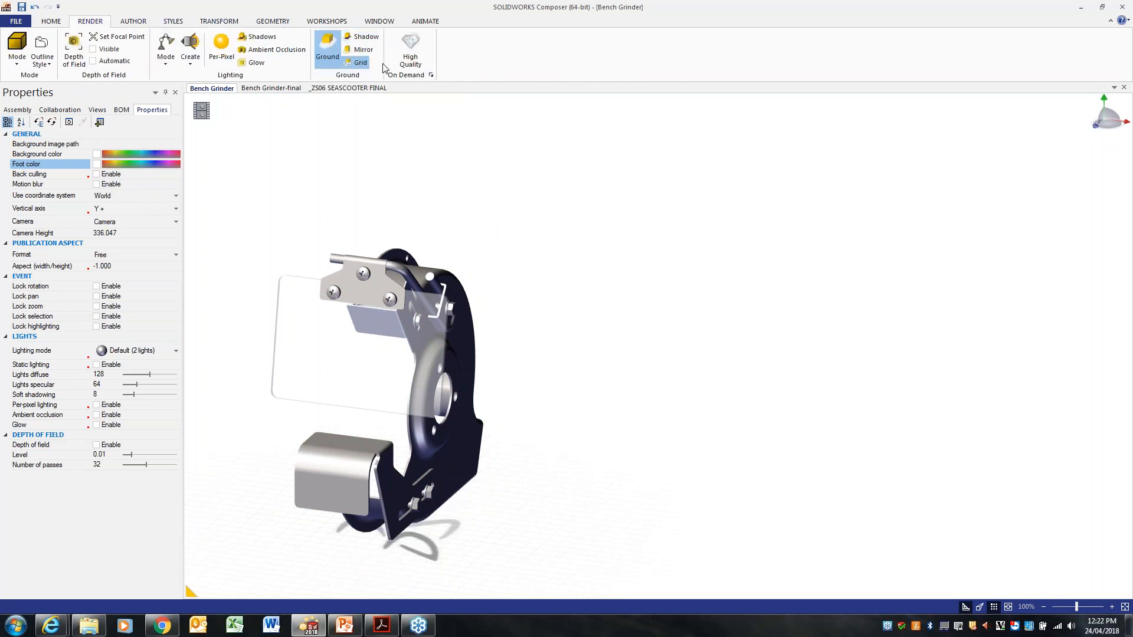
click(324, 52)
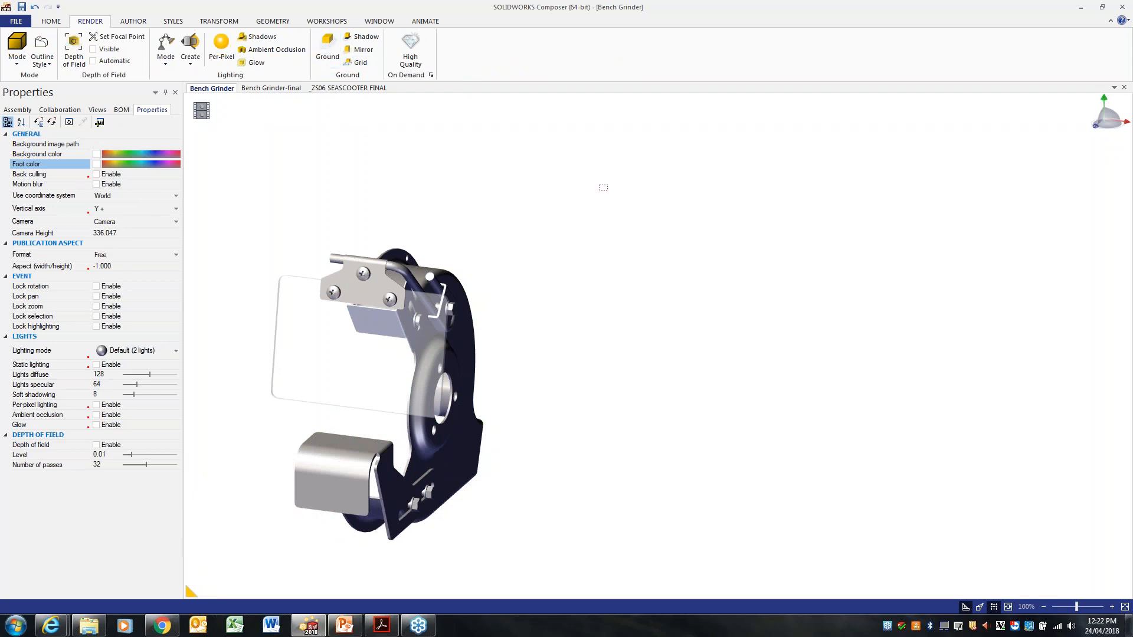
click(17, 47)
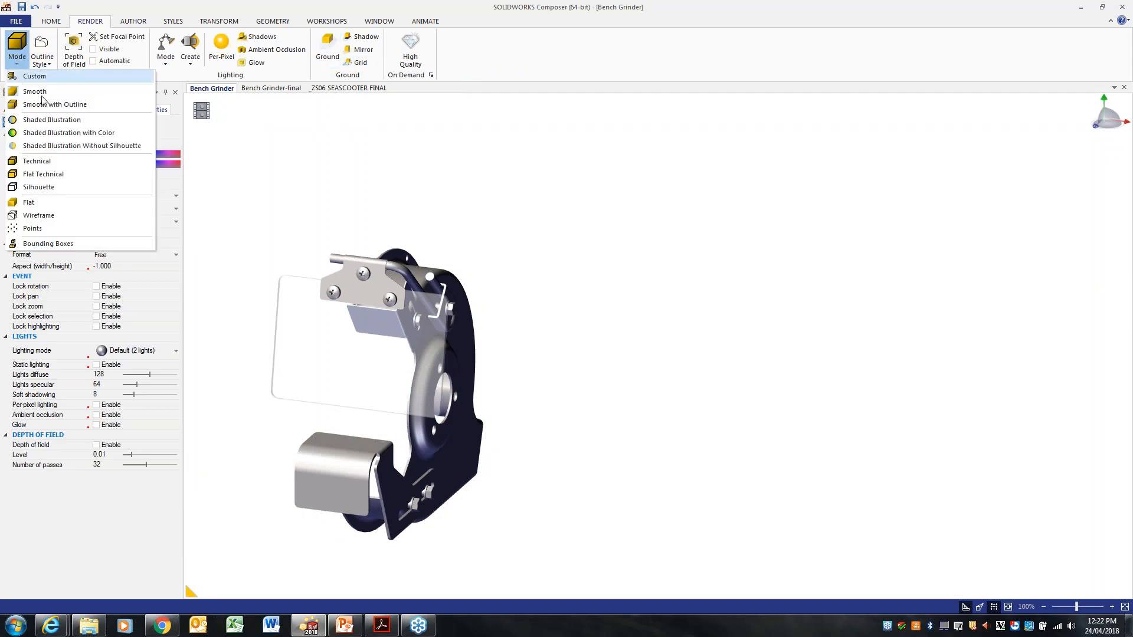
click(42, 173)
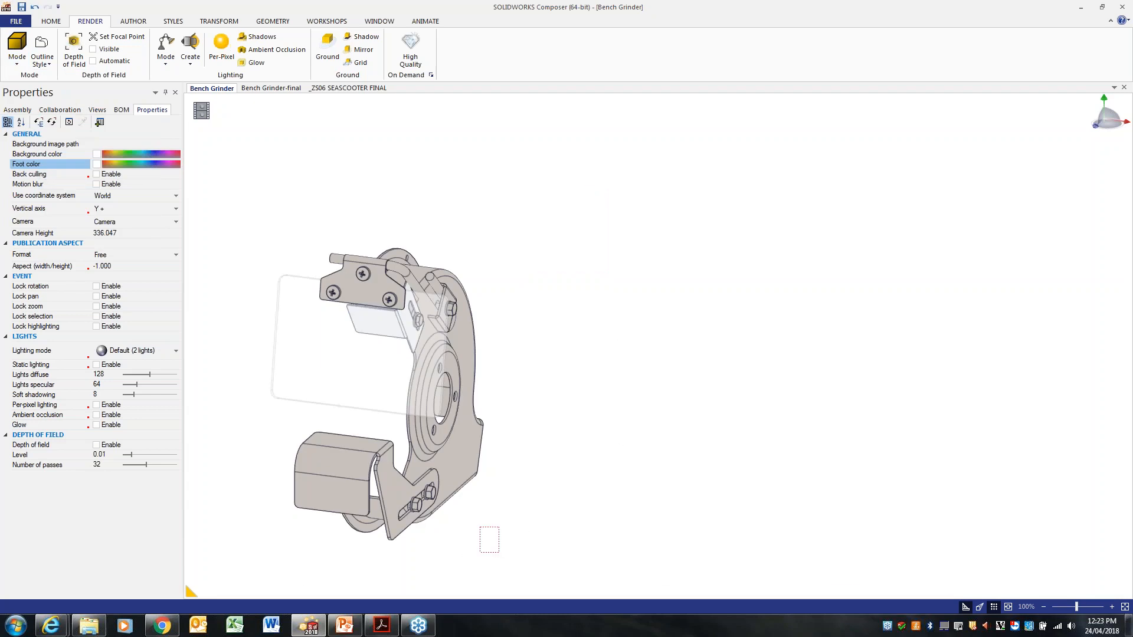
Step: Translate the rest's two hex screws and plain washers outward along the shaft axis, with the washers separated on the guard side of the screws
click(413, 487)
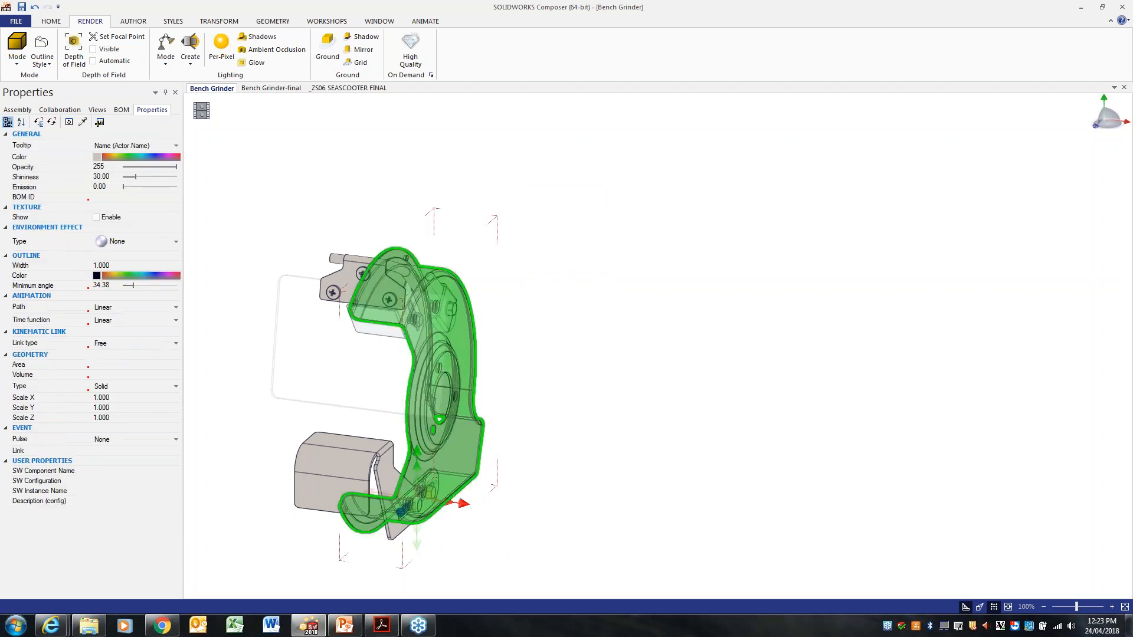
click(576, 545)
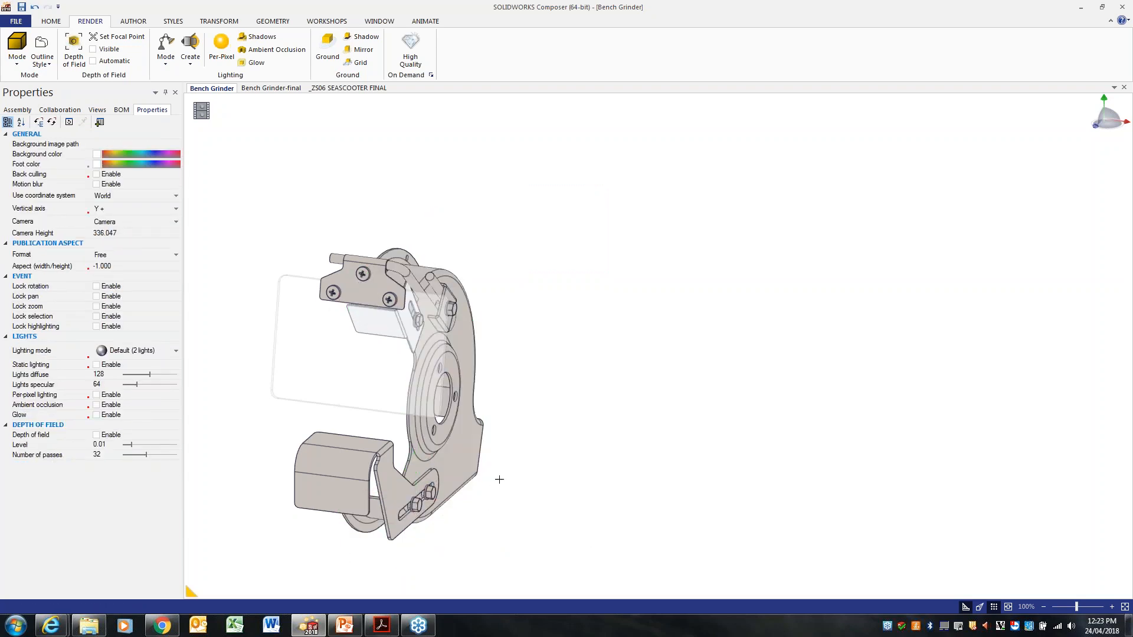
click(421, 499)
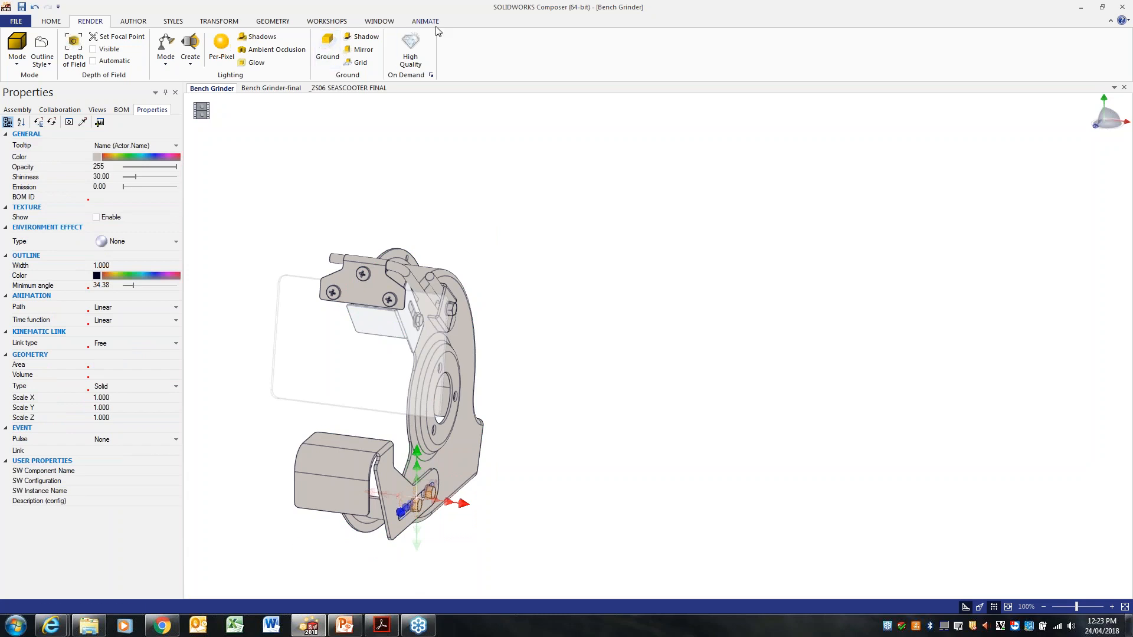
click(177, 21)
click(203, 22)
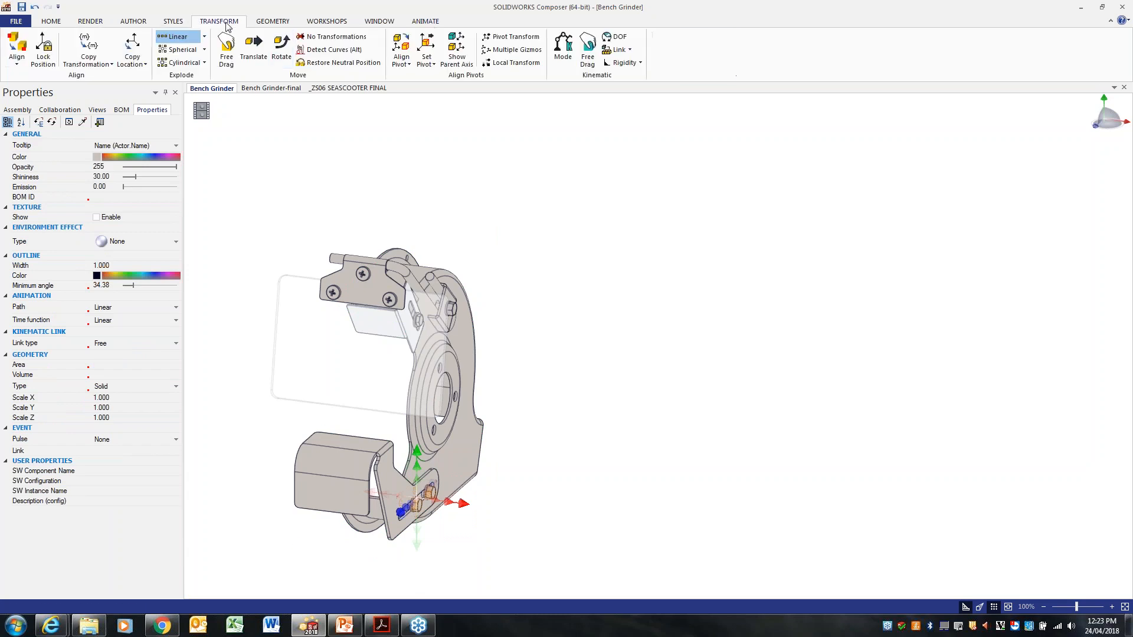
click(255, 52)
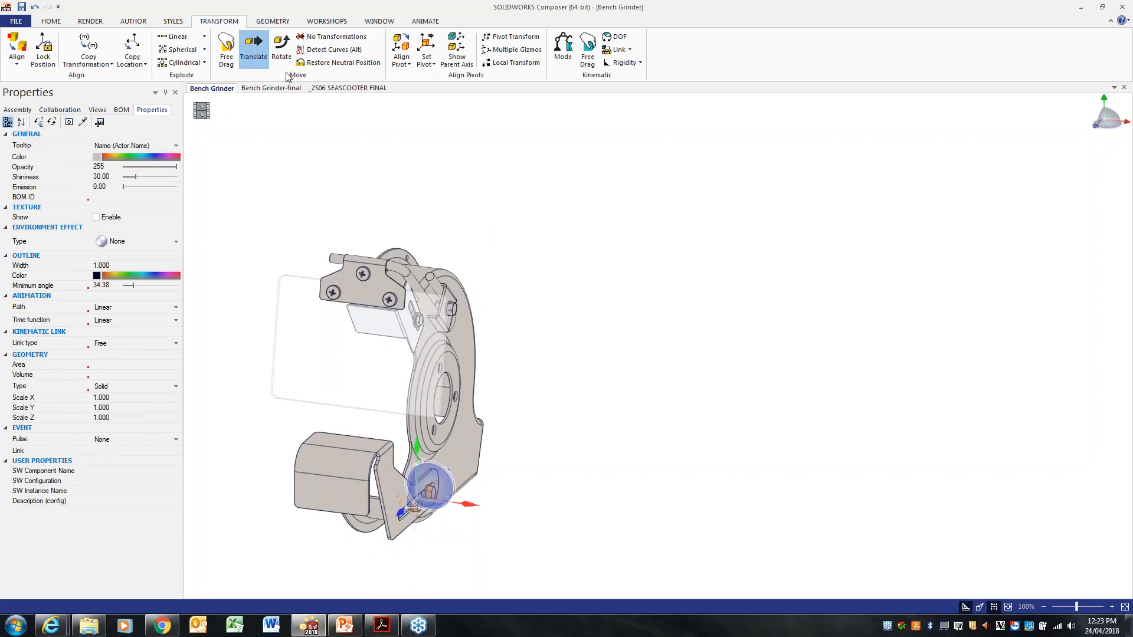
drag(429, 487, 770, 565)
click(770, 565)
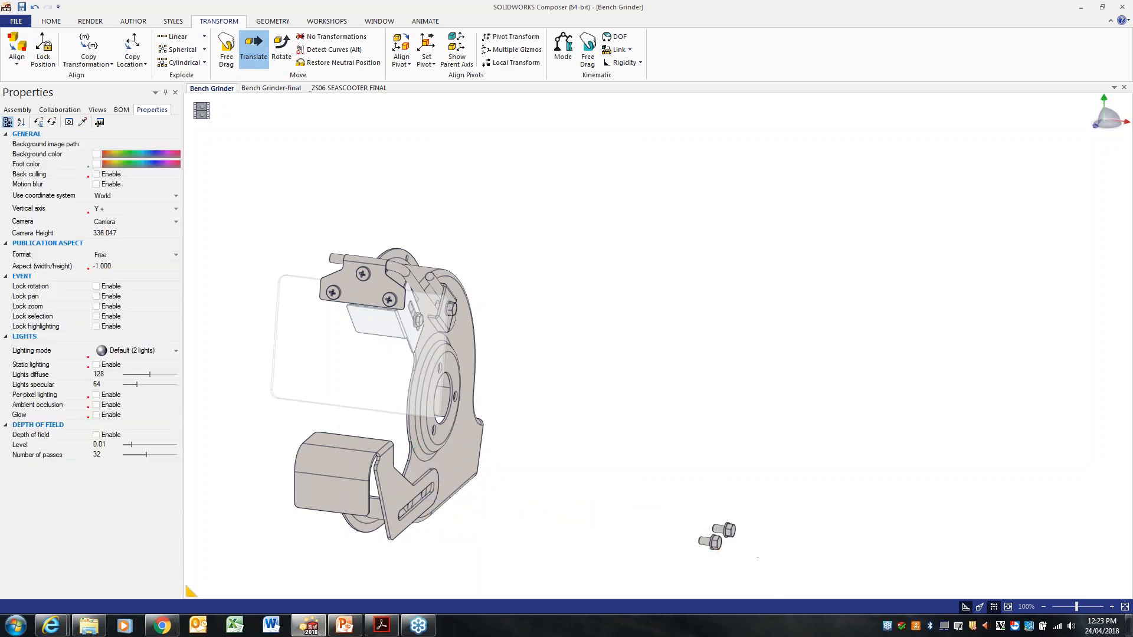
click(714, 540)
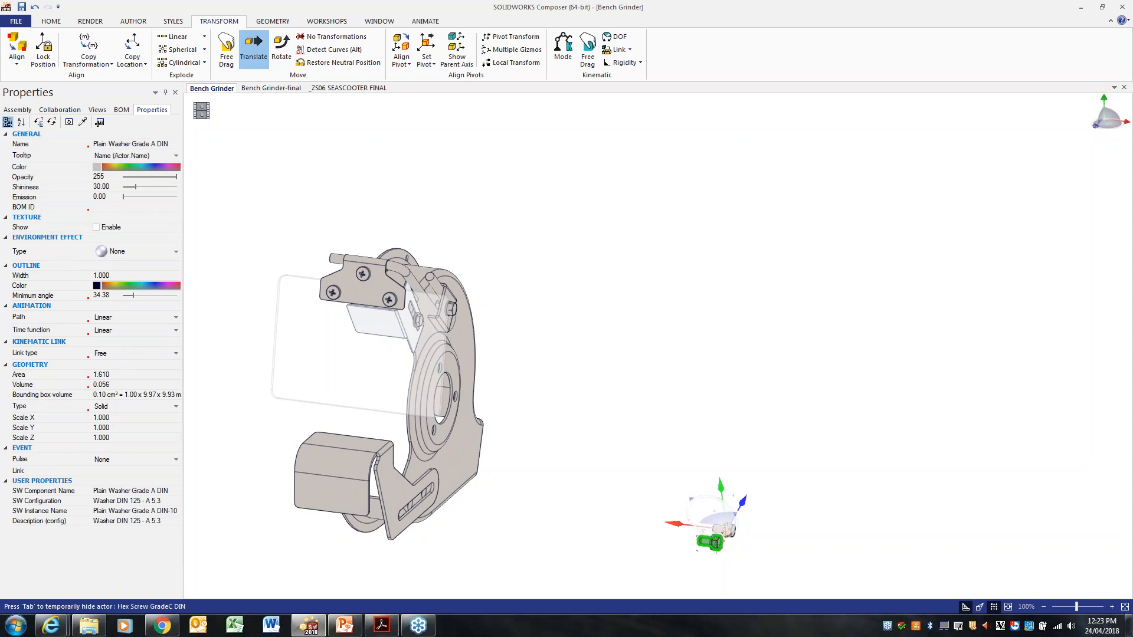
drag(721, 527, 732, 524)
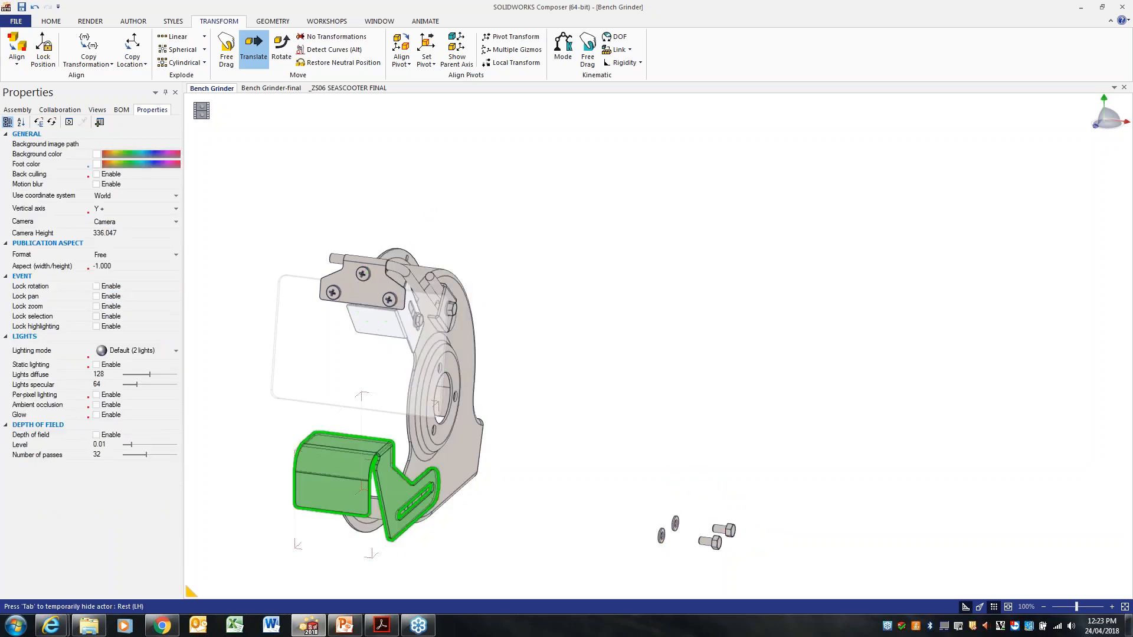
Step: Translate Rest (LH) outward along the shaft axis to sit between the guard and its two washers
click(360, 454)
drag(315, 470, 517, 513)
click(776, 555)
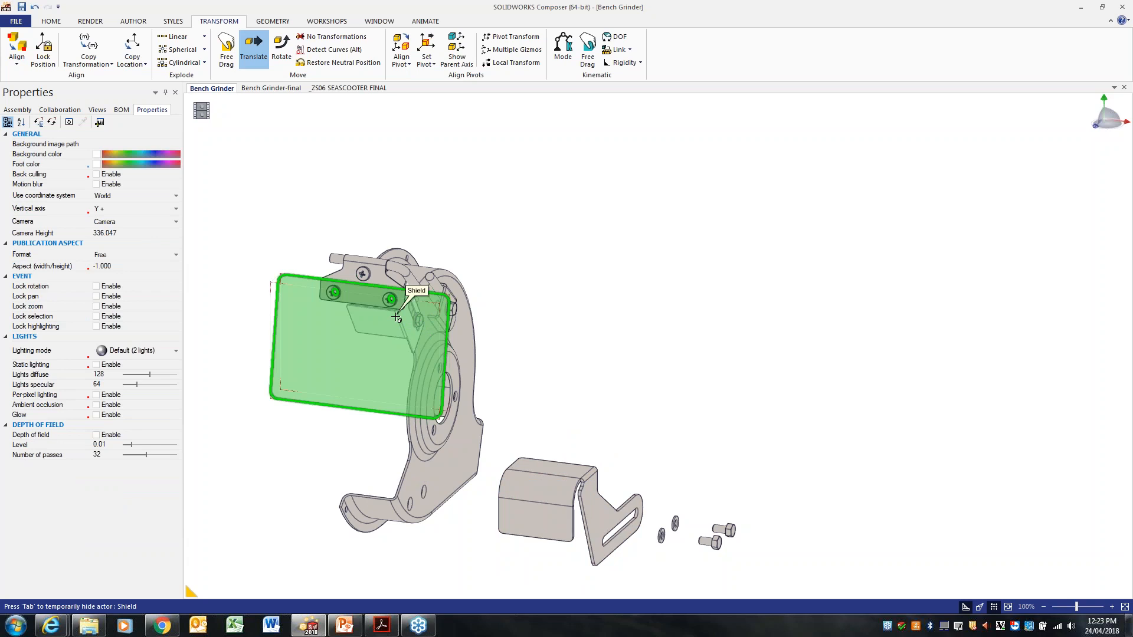
Step: Translate the deflector's hex screw outward along the shaft axis, and place its plain washer between the guard and the screw
key(Tab)
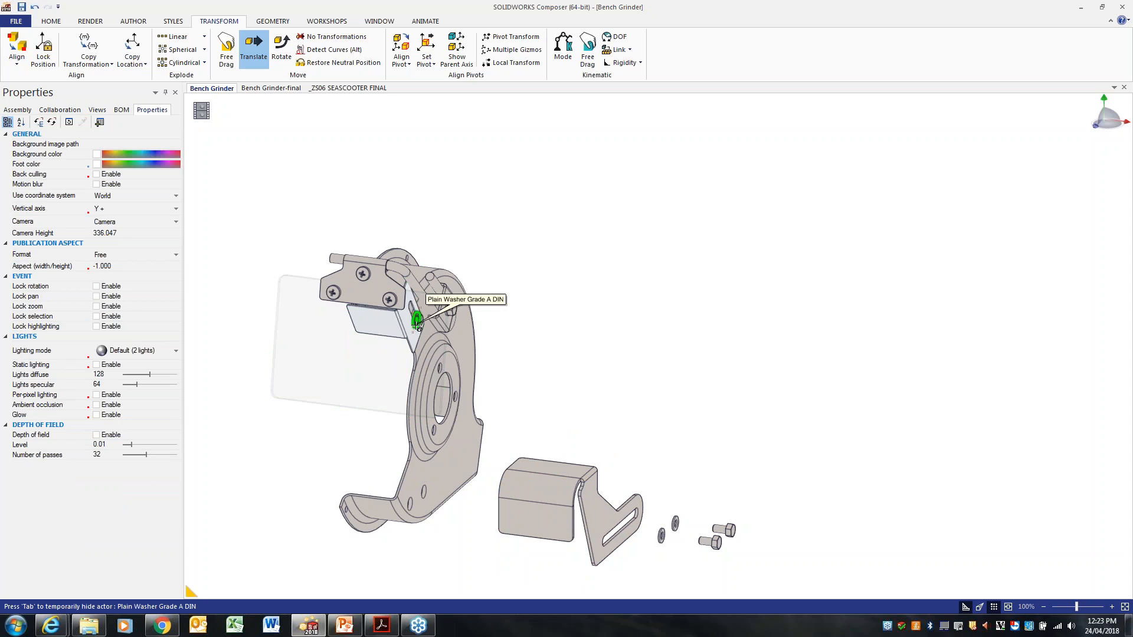
key(Tab)
click(418, 320)
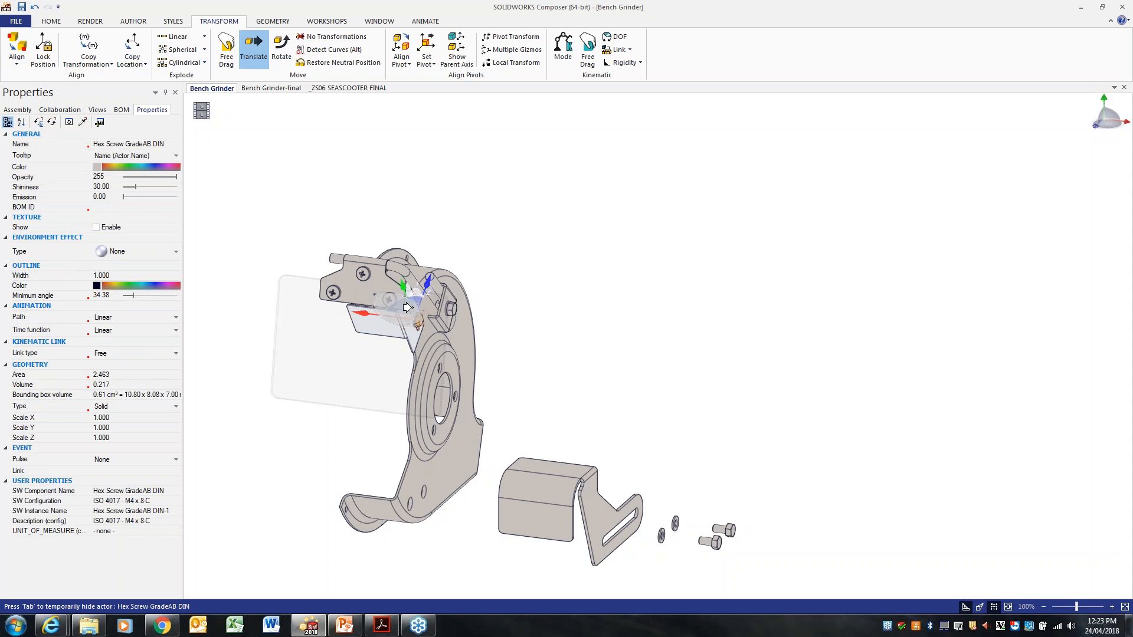
drag(361, 313, 590, 362)
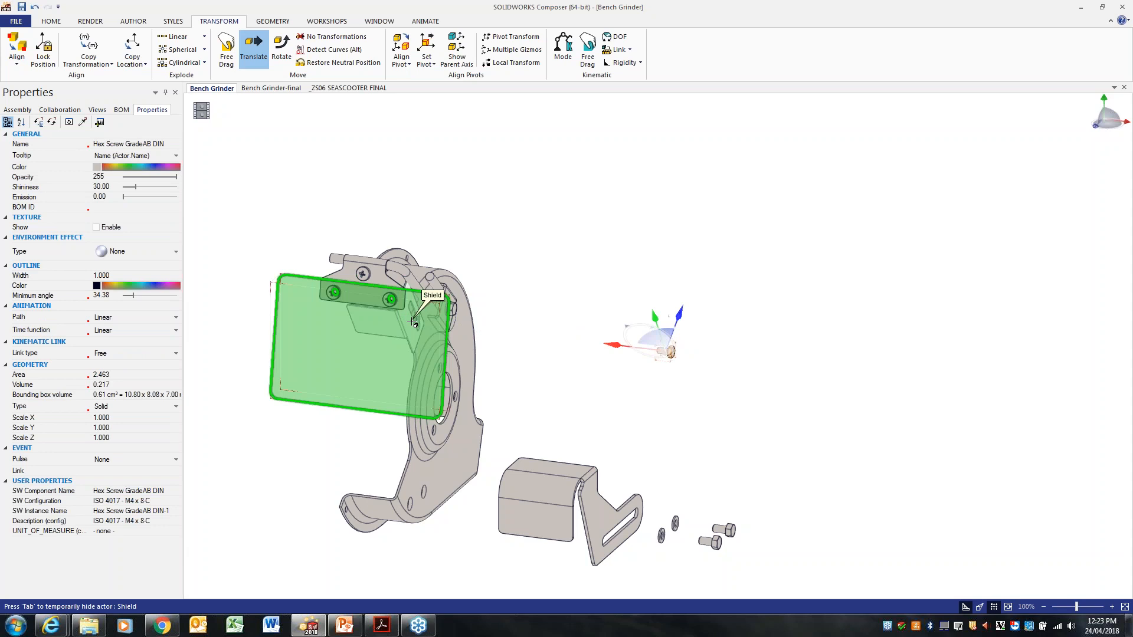
key(Tab)
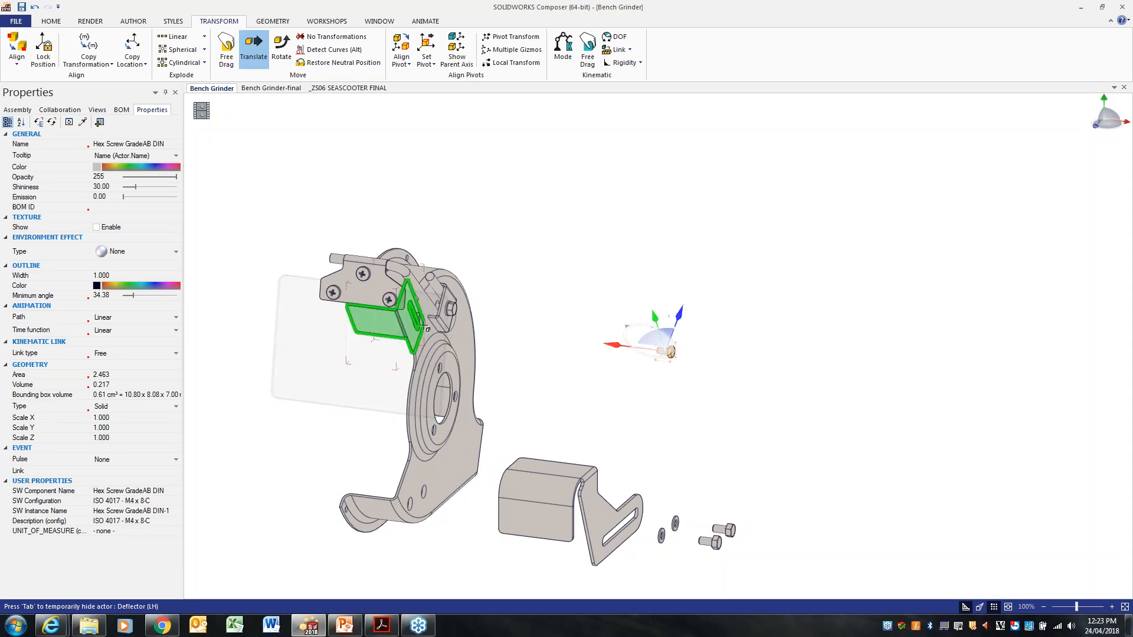
click(412, 323)
drag(366, 313, 567, 344)
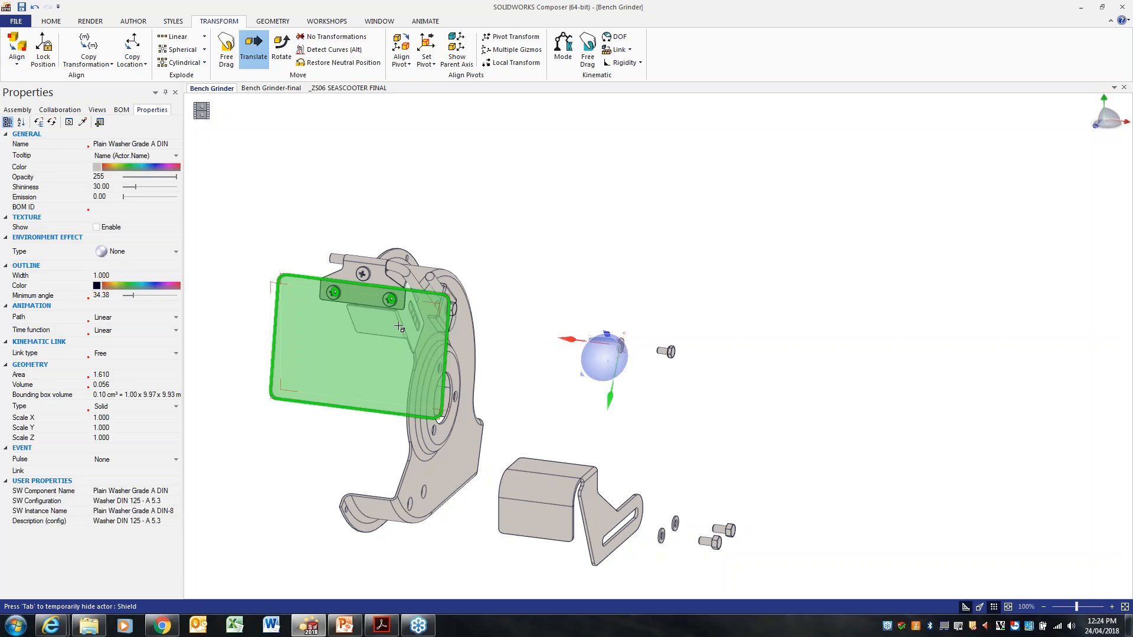
Step: Translate Deflector (LH) outward along the shaft axis to sit between the guard and its washer
click(437, 327)
drag(339, 310, 488, 336)
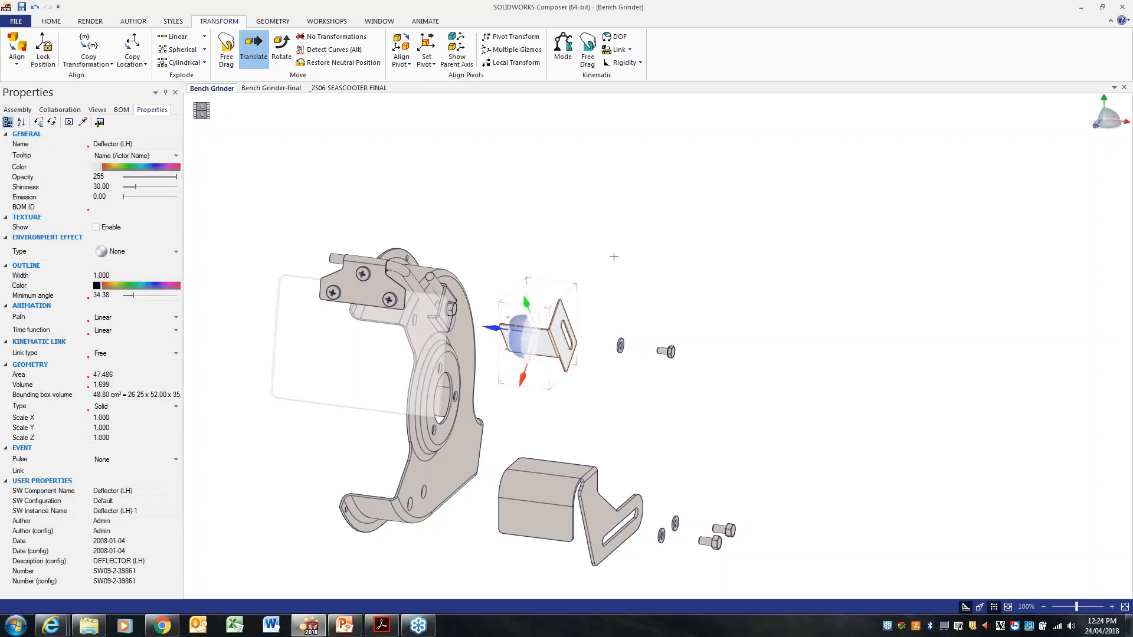
click(614, 257)
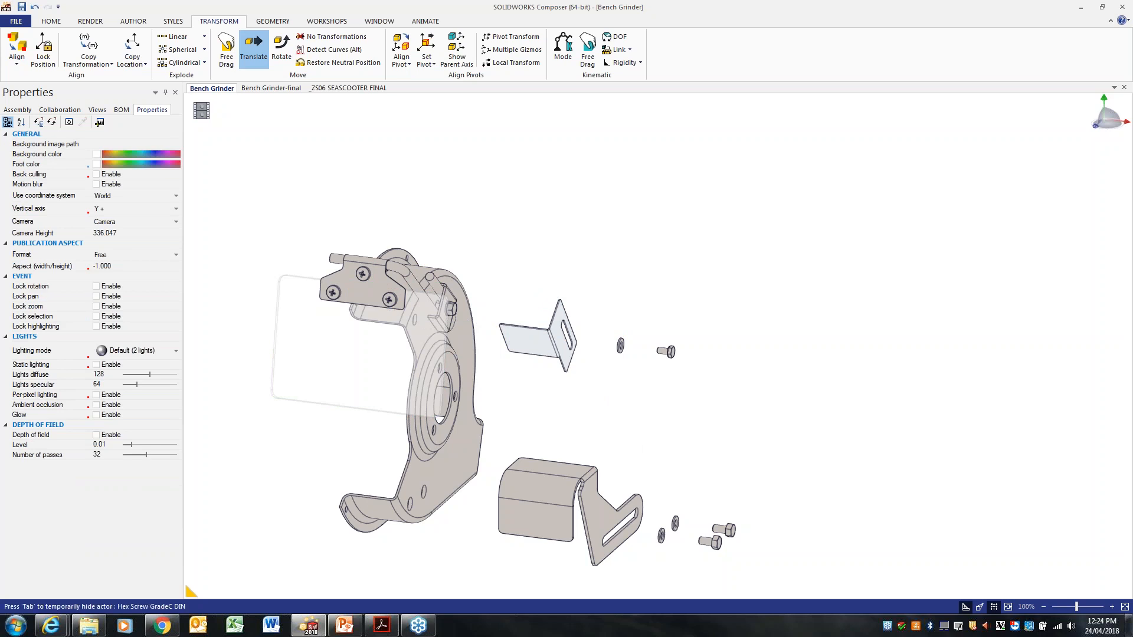
Step: Copy the transformations of the rest's hex screw and plain washer onto the deflector's hex screw and plain washer
right_click(673, 354)
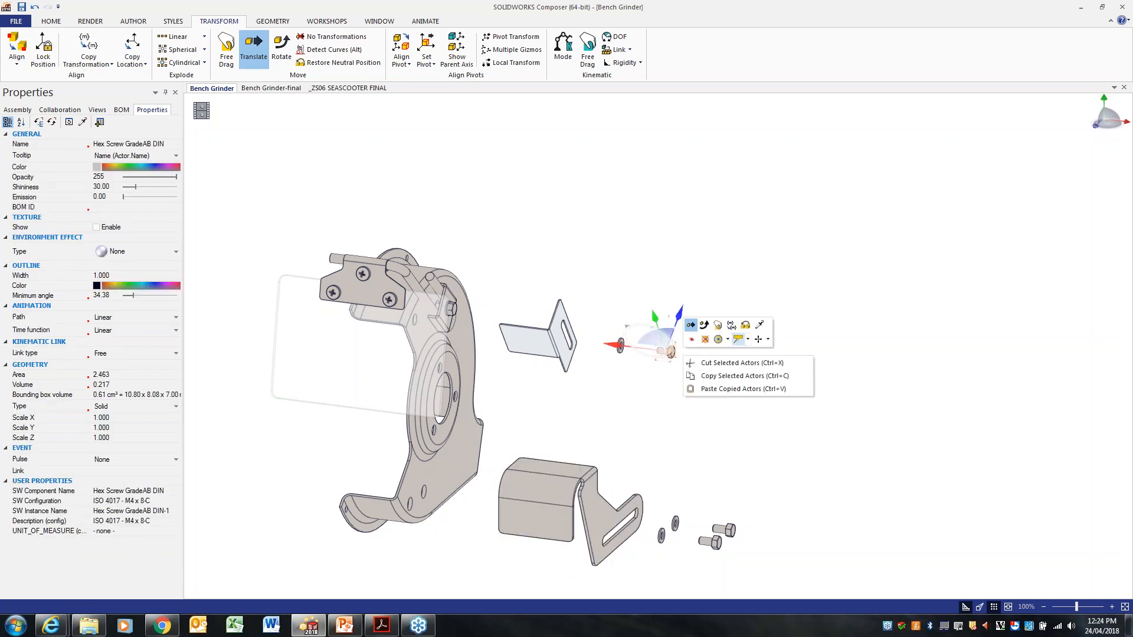
click(738, 329)
click(740, 533)
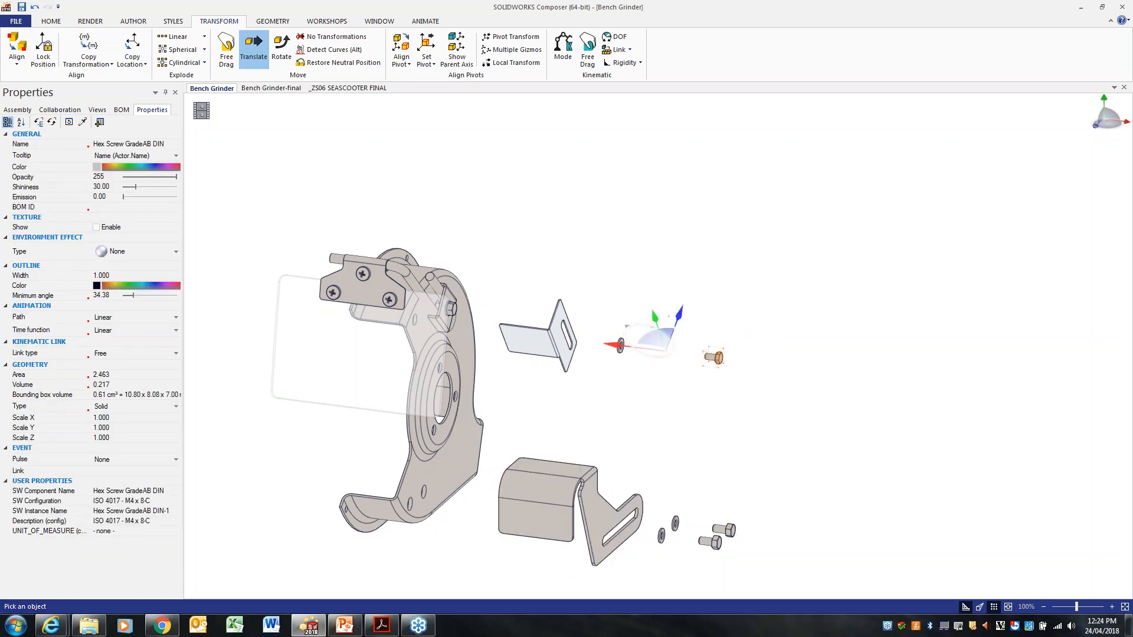
right_click(620, 354)
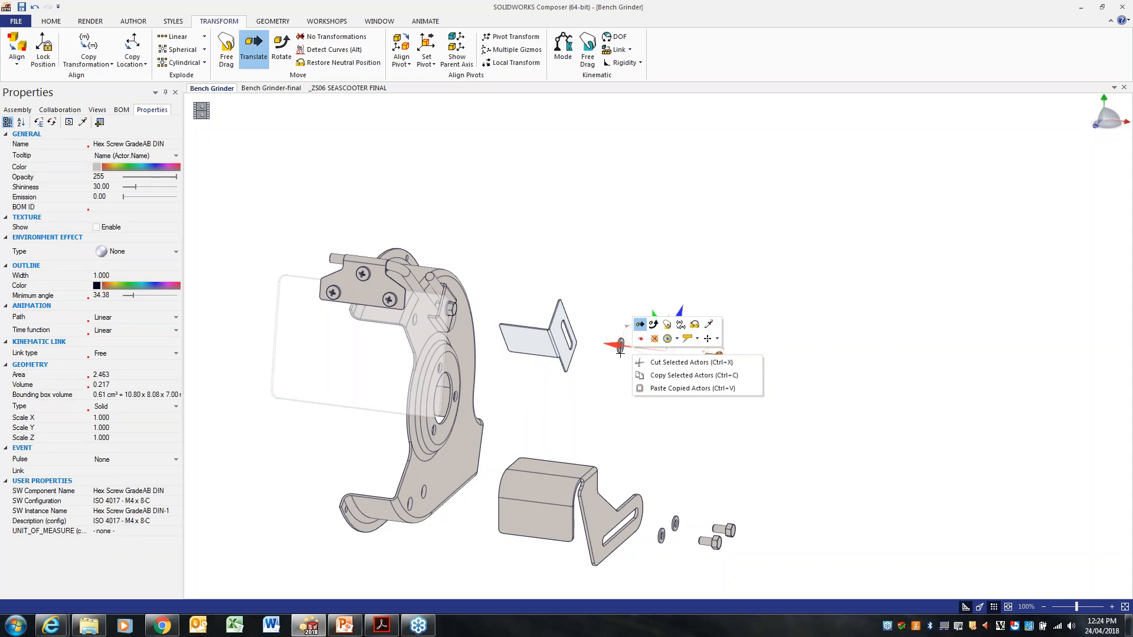
click(620, 353)
right_click(620, 349)
click(625, 402)
right_click(623, 347)
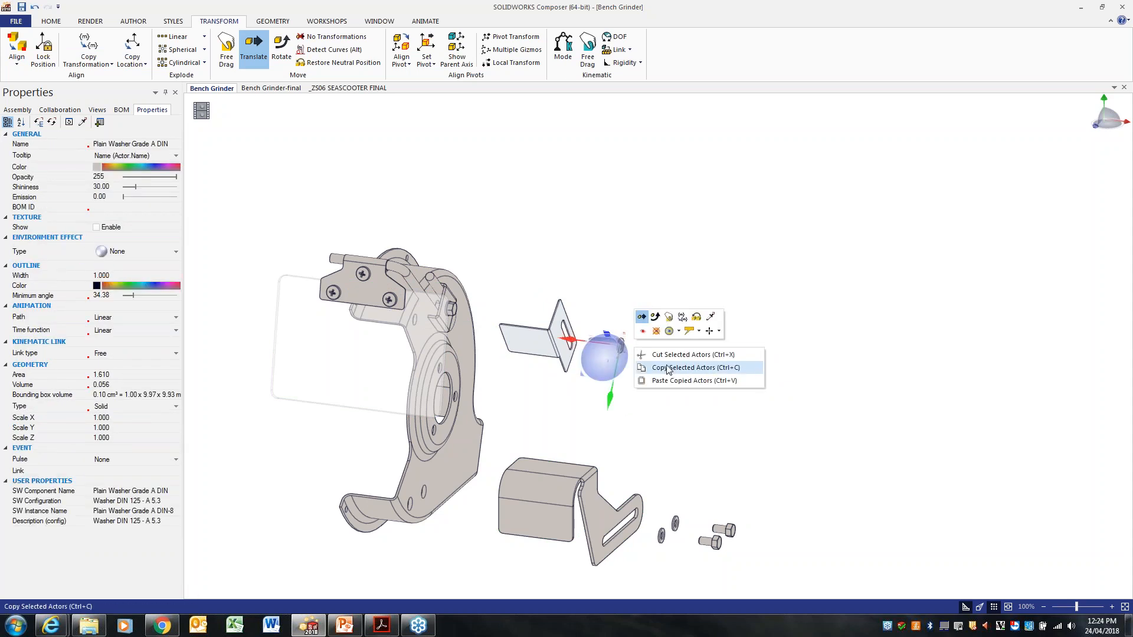
click(682, 316)
click(675, 524)
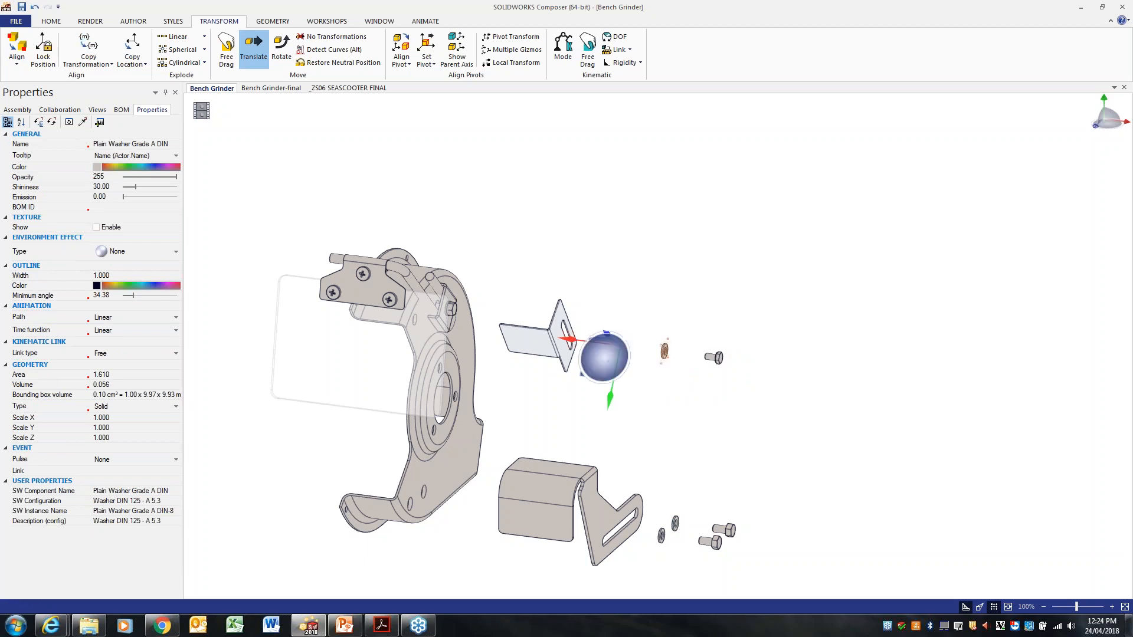
Step: Copy the transformation of Rest (LH) onto Deflector (LH)
click(599, 392)
click(563, 330)
right_click(568, 334)
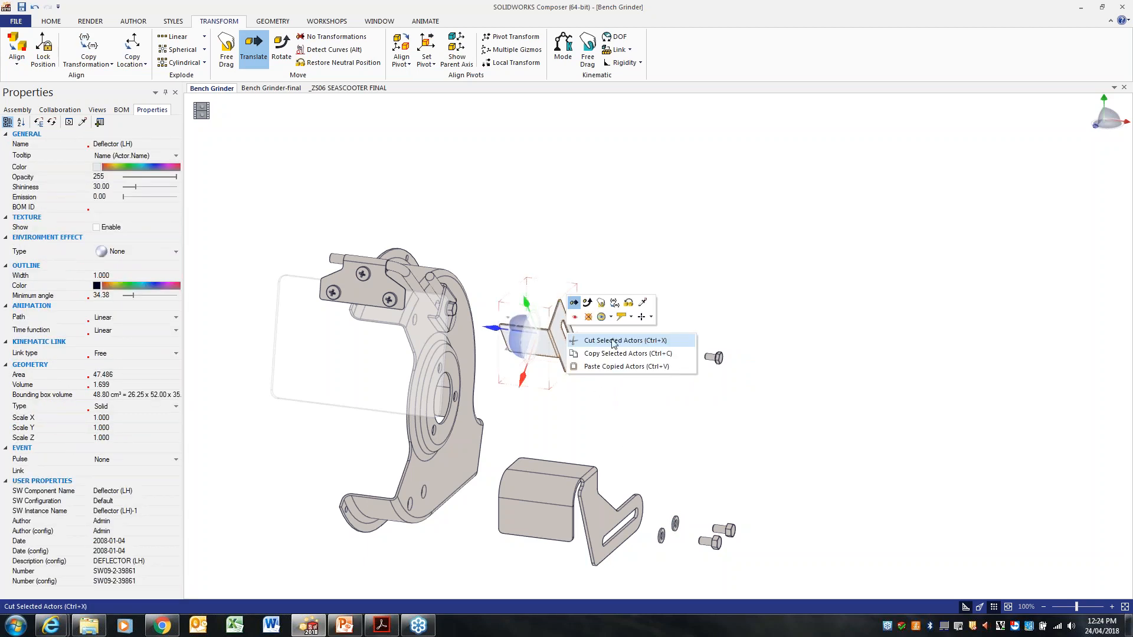
click(613, 303)
click(593, 485)
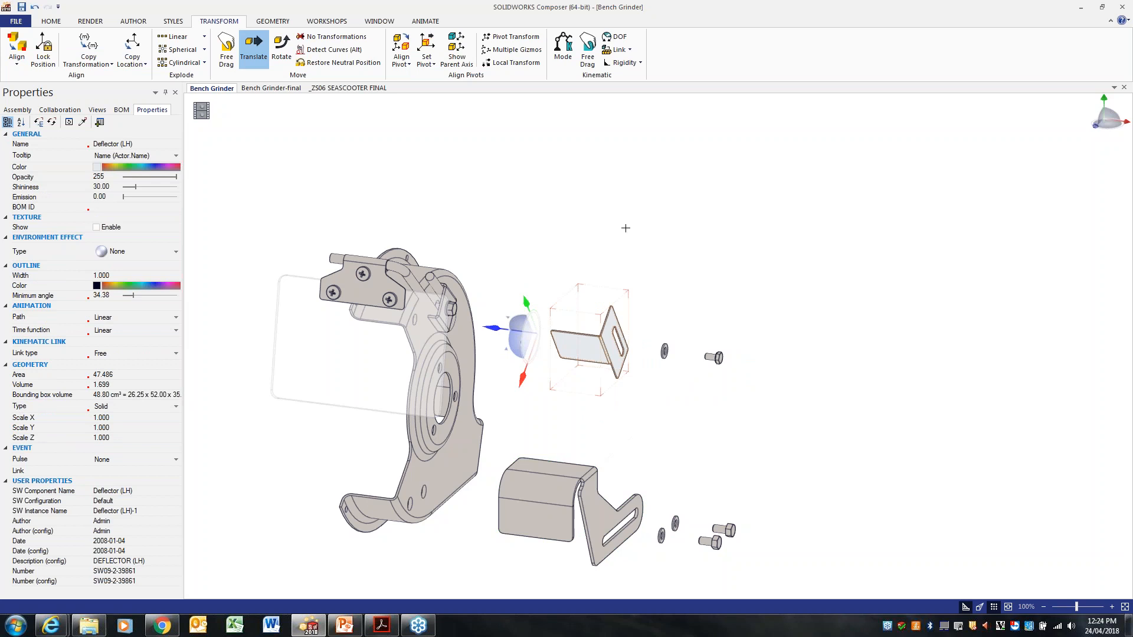
click(683, 232)
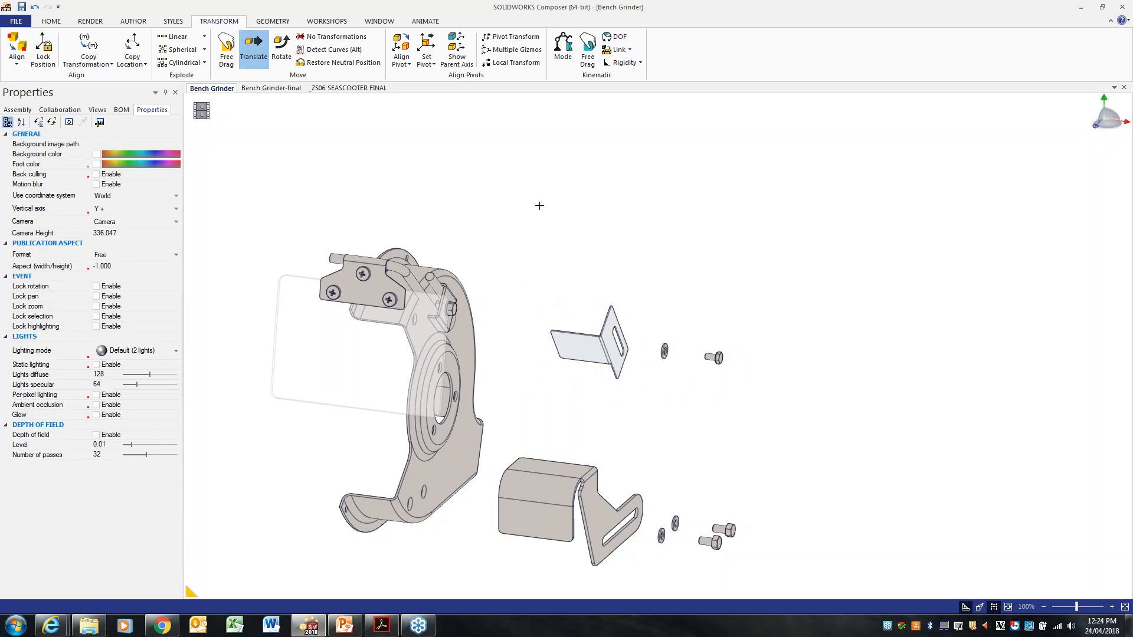
Step: Translate the shield together with its mount, rod, clamp and fasteners up and outward, clear of Guard (LH)
drag(534, 195, 236, 462)
drag(413, 272, 587, 152)
click(664, 236)
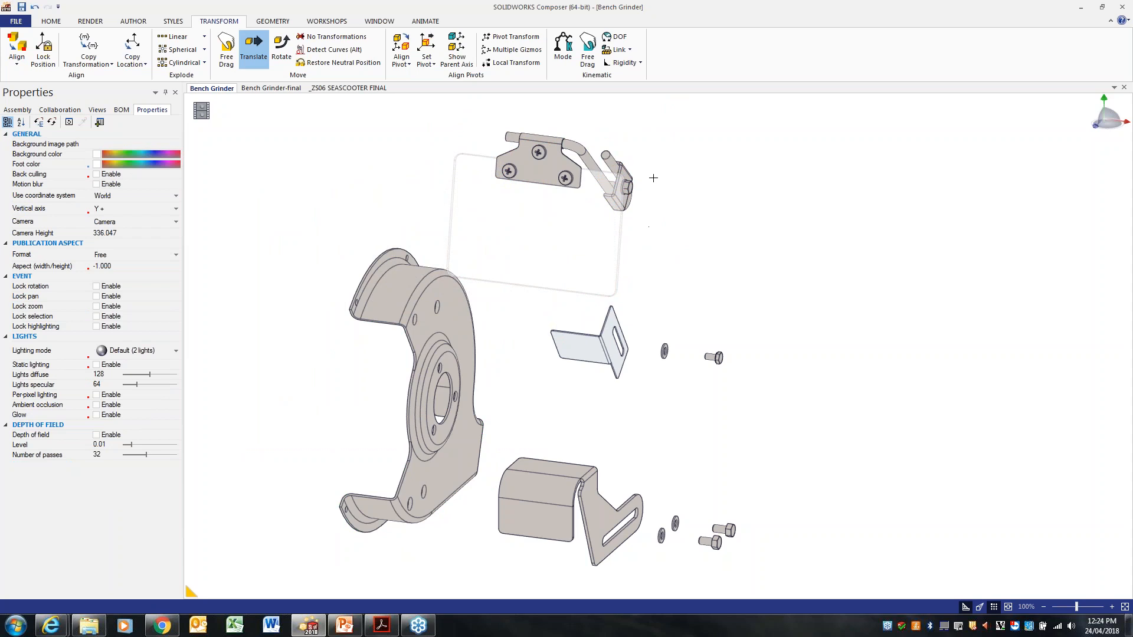
Step: Translate the rod clamp's hex screw outward along its axis, and place its plain washer between the clamp and the screw
click(625, 188)
drag(624, 188, 698, 192)
click(623, 184)
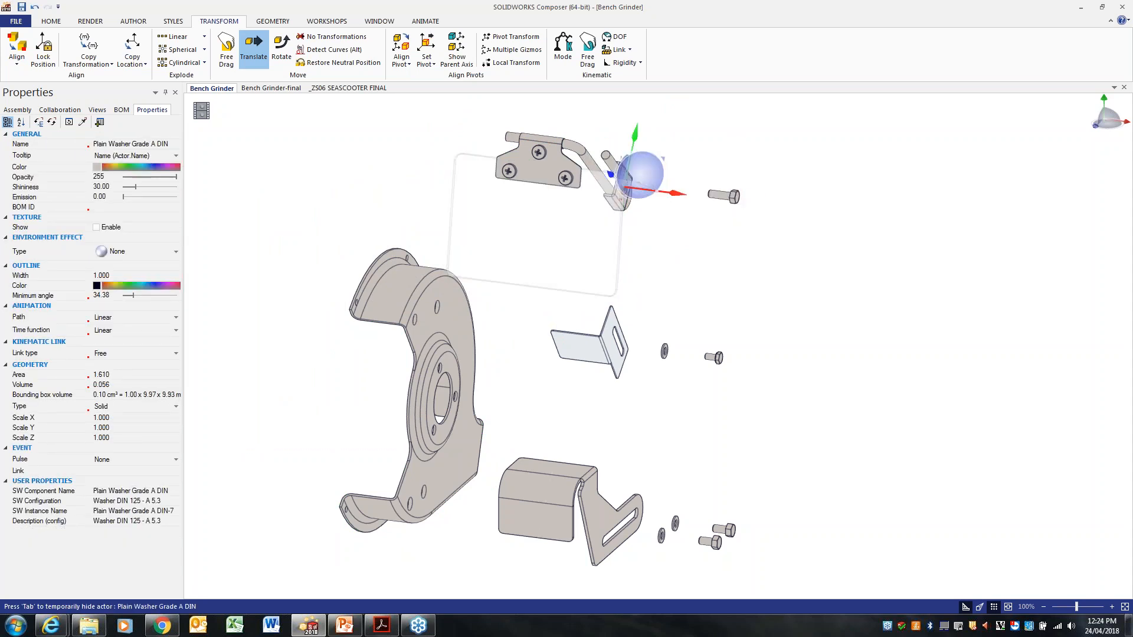
drag(622, 186, 668, 190)
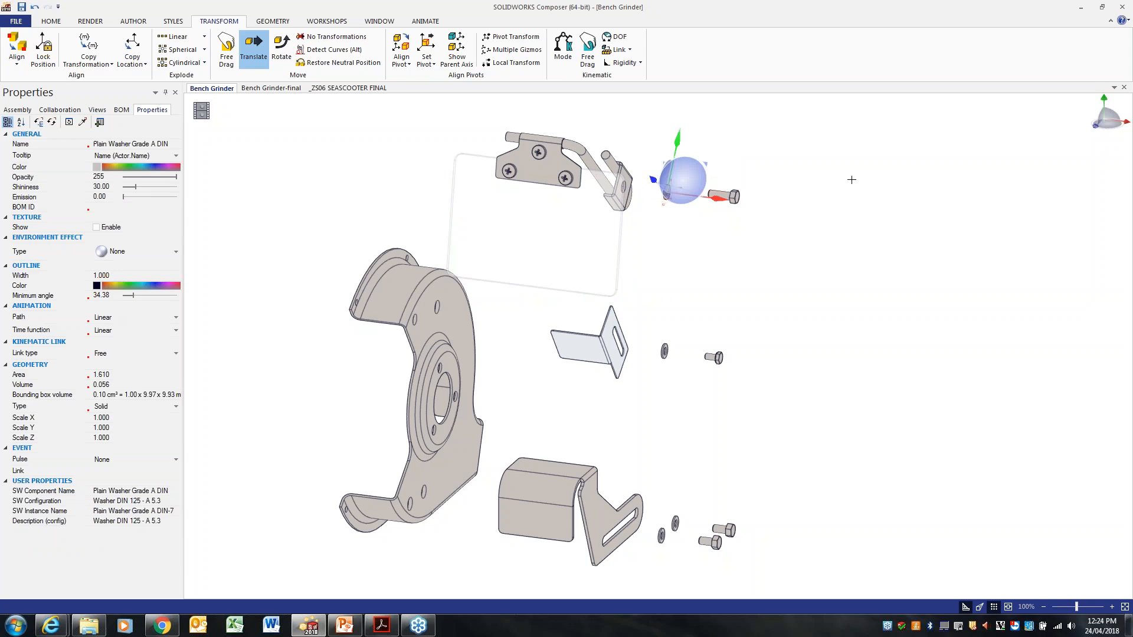
click(851, 180)
Step: Select all exploded guard parts and generate BOM IDs for the visible geometry with the Default BOM profile
scroll(955, 206, down, 2)
middle_drag(955, 208, 802, 260)
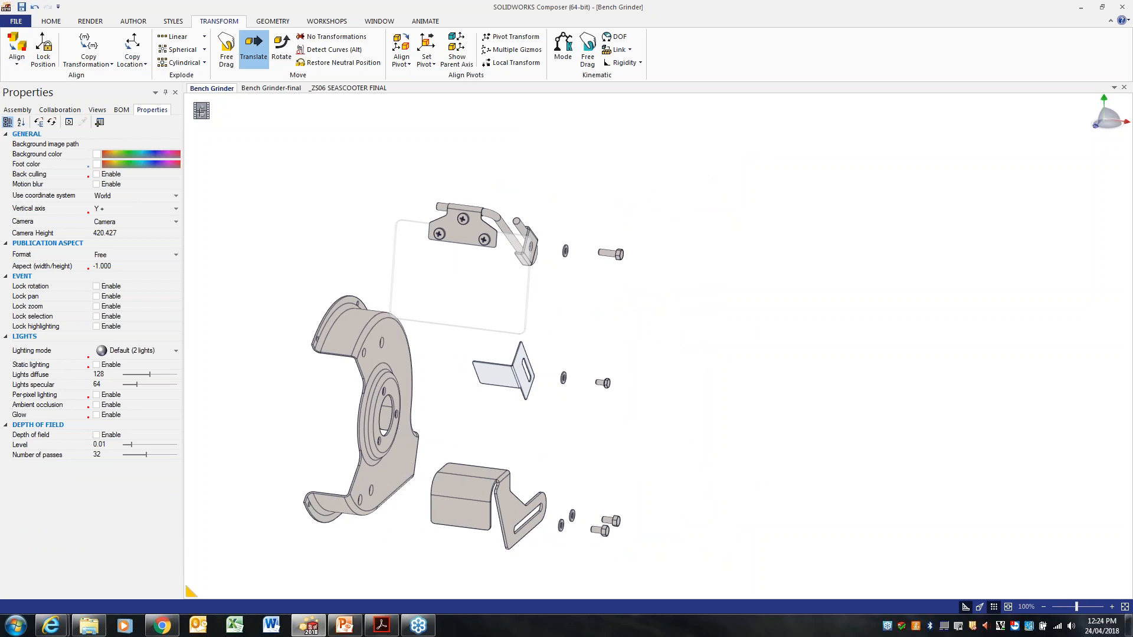
drag(752, 164, 255, 581)
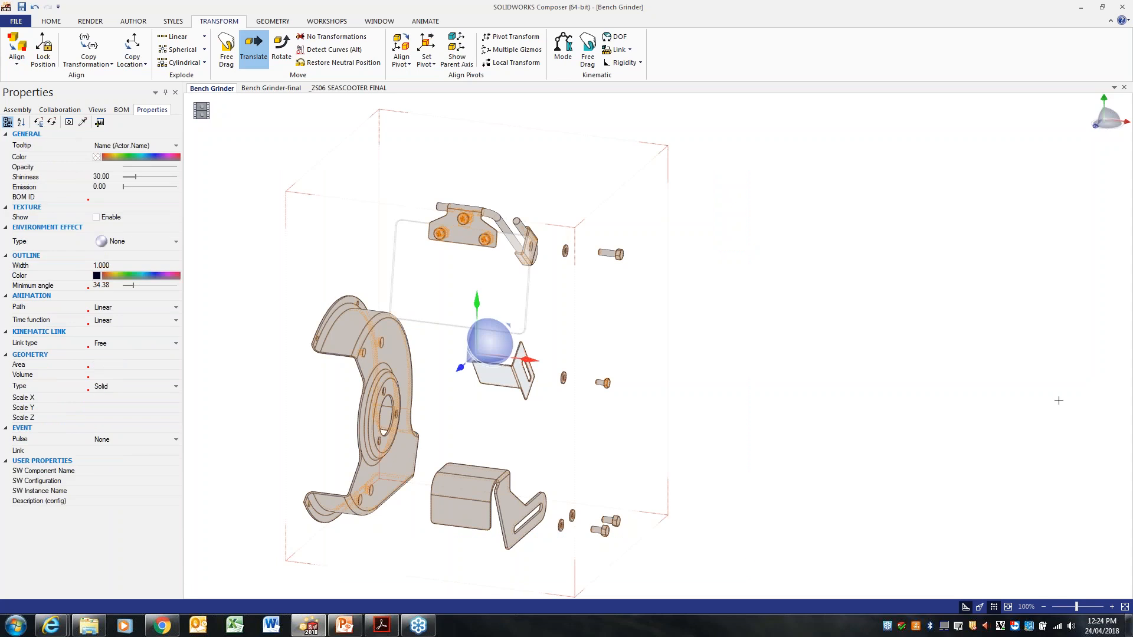
click(122, 109)
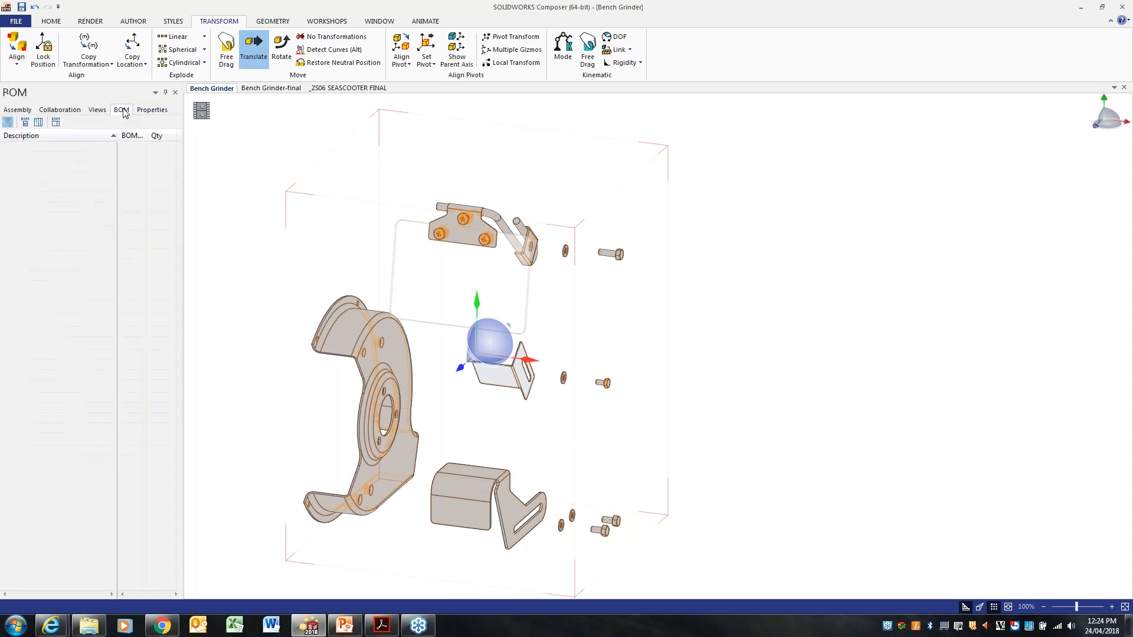
click(52, 126)
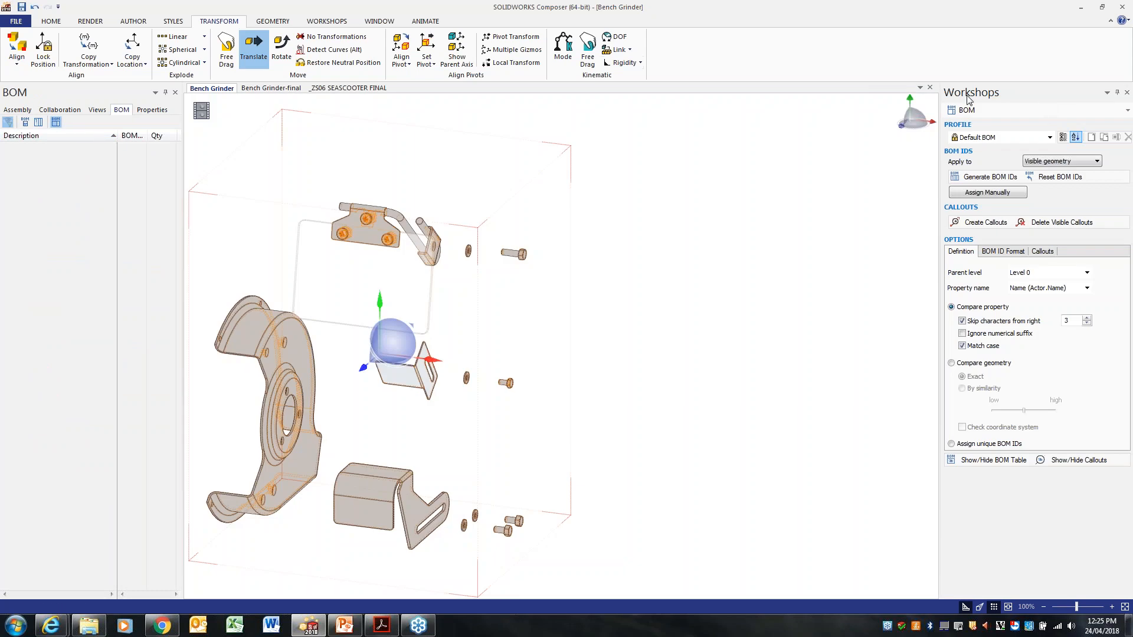
right_drag(737, 365, 777, 378)
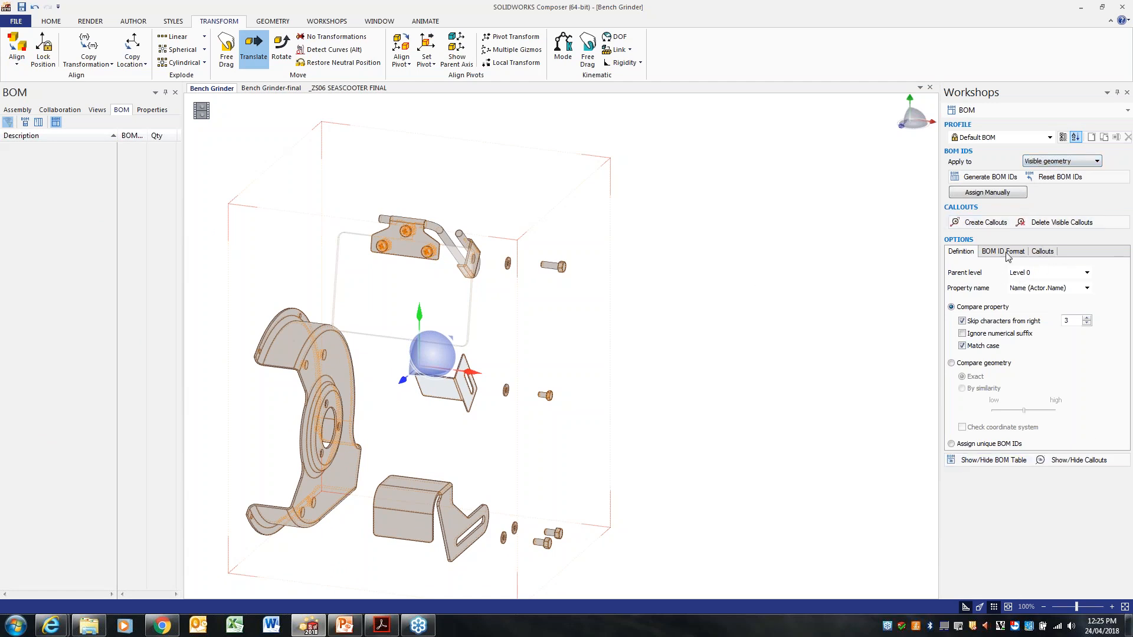
click(983, 177)
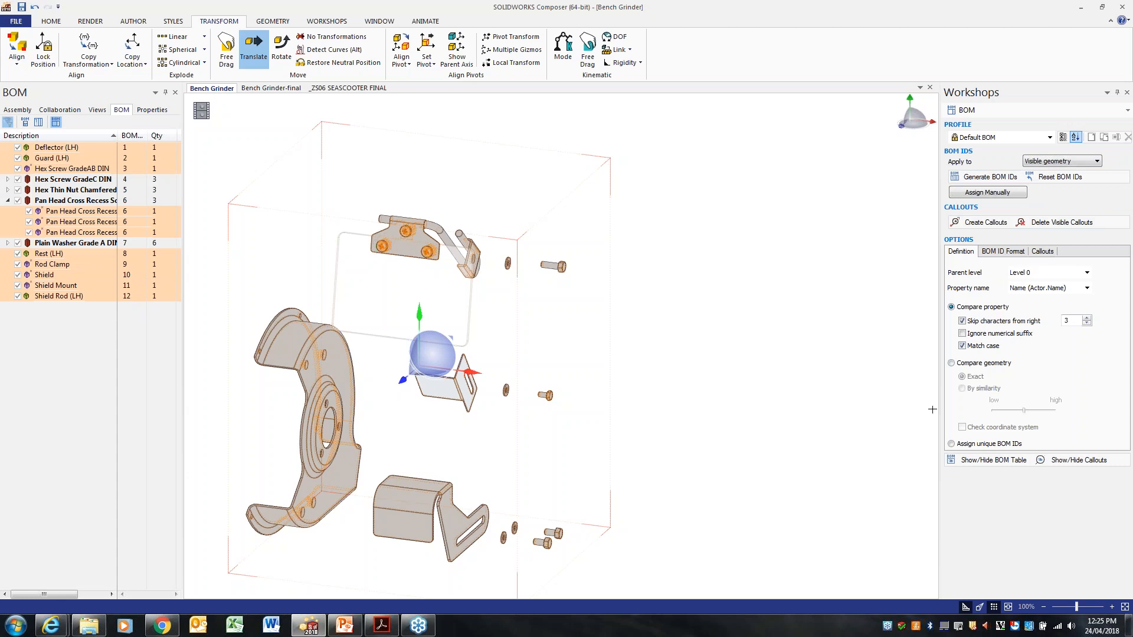
Step: Create callouts for the BOM items and apply the Callout grey style to them
click(993, 226)
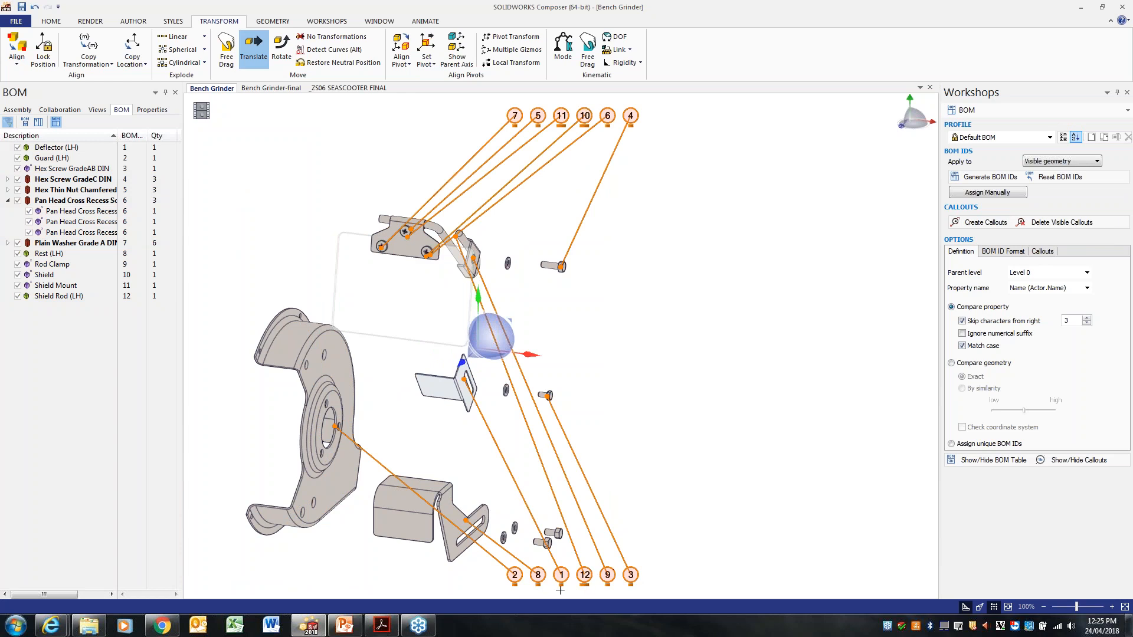
click(152, 110)
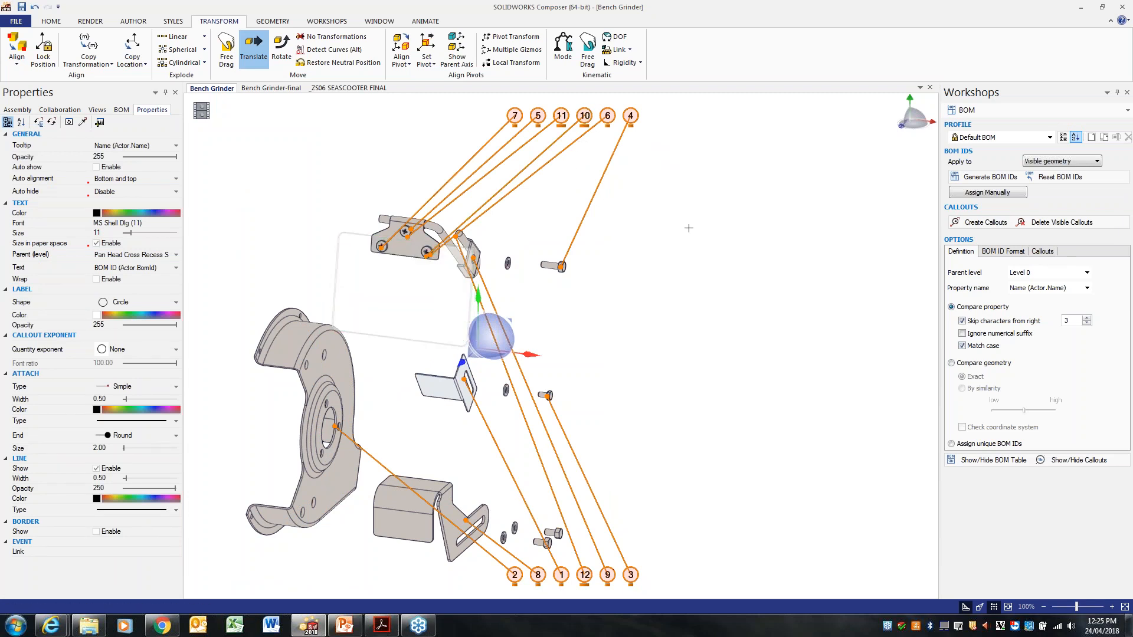
click(175, 22)
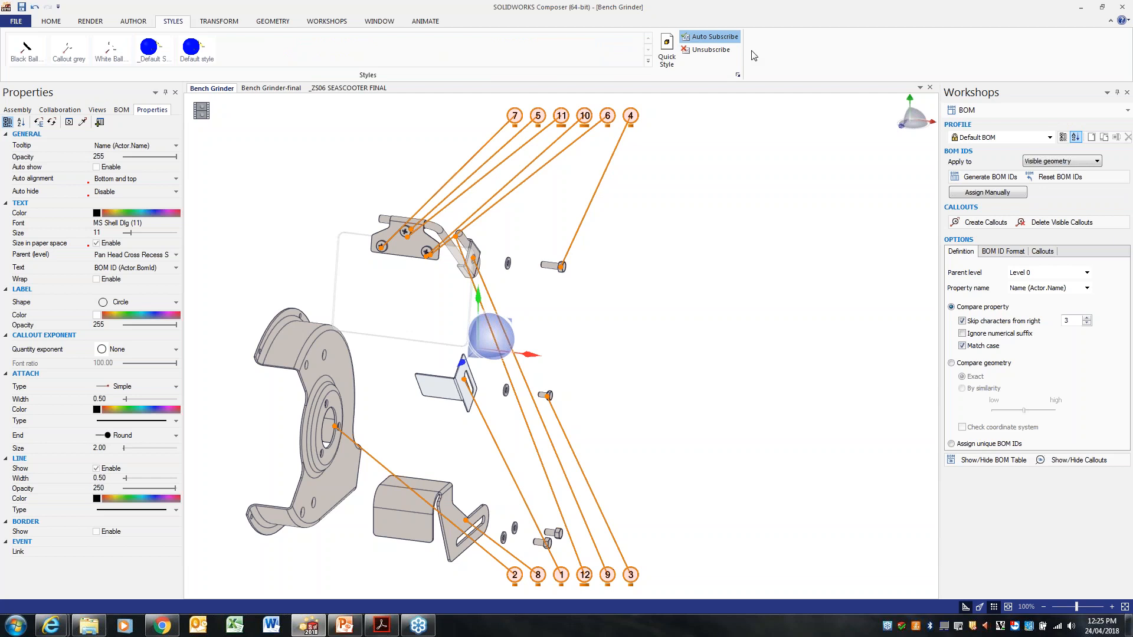
click(66, 53)
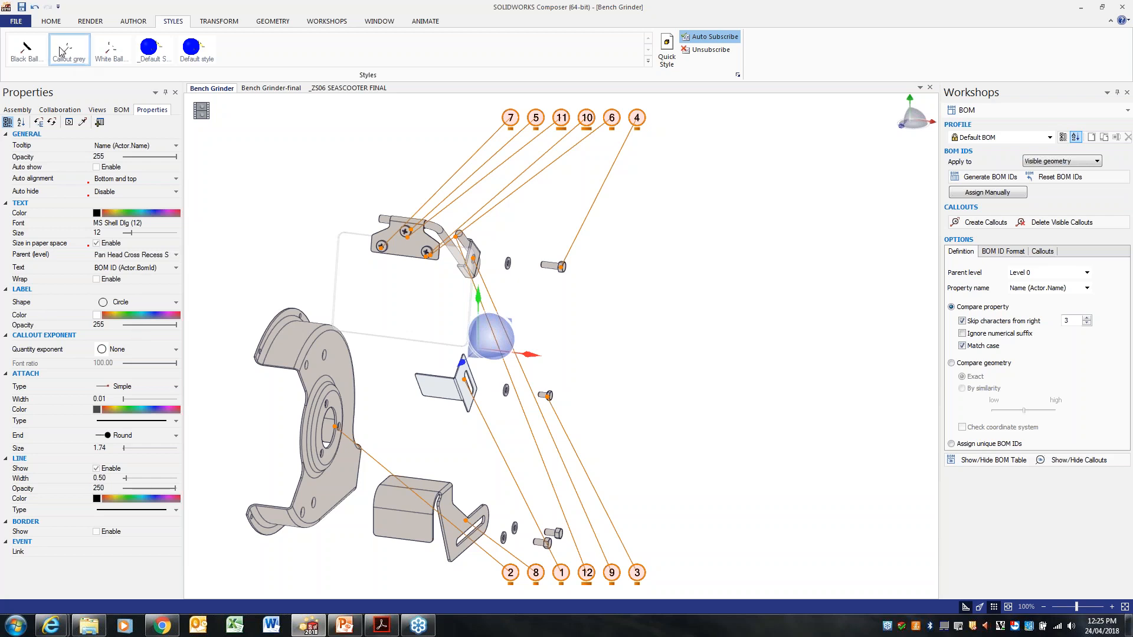
click(685, 205)
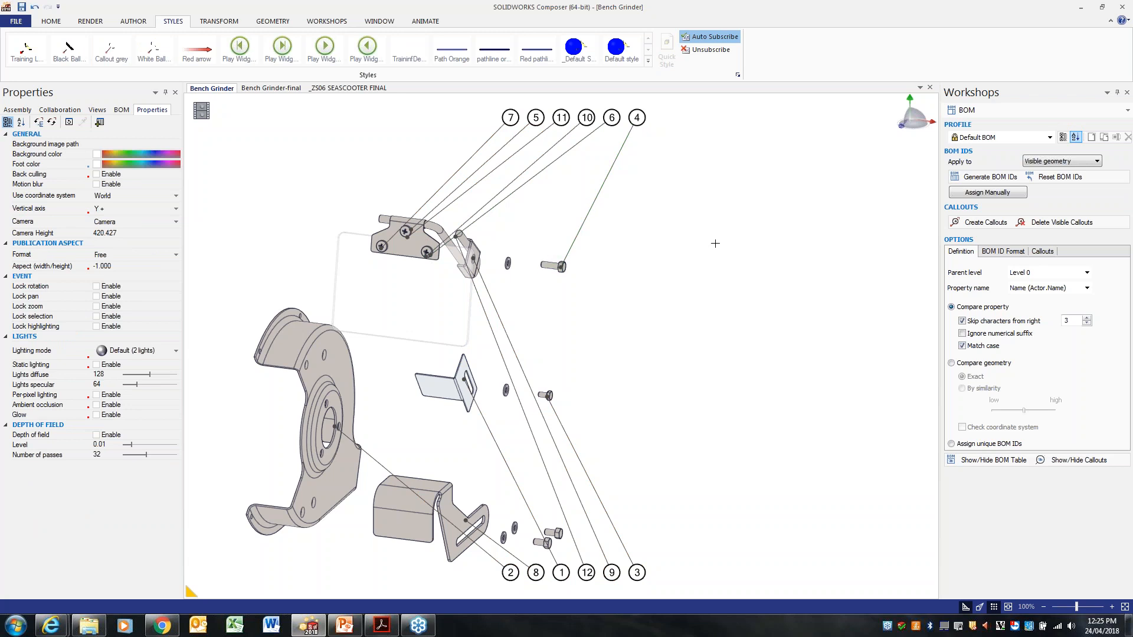
Step: Select all BOM entries from Deflector (LH) to Shield Rod (LH) and show the BOM table in the view
click(121, 110)
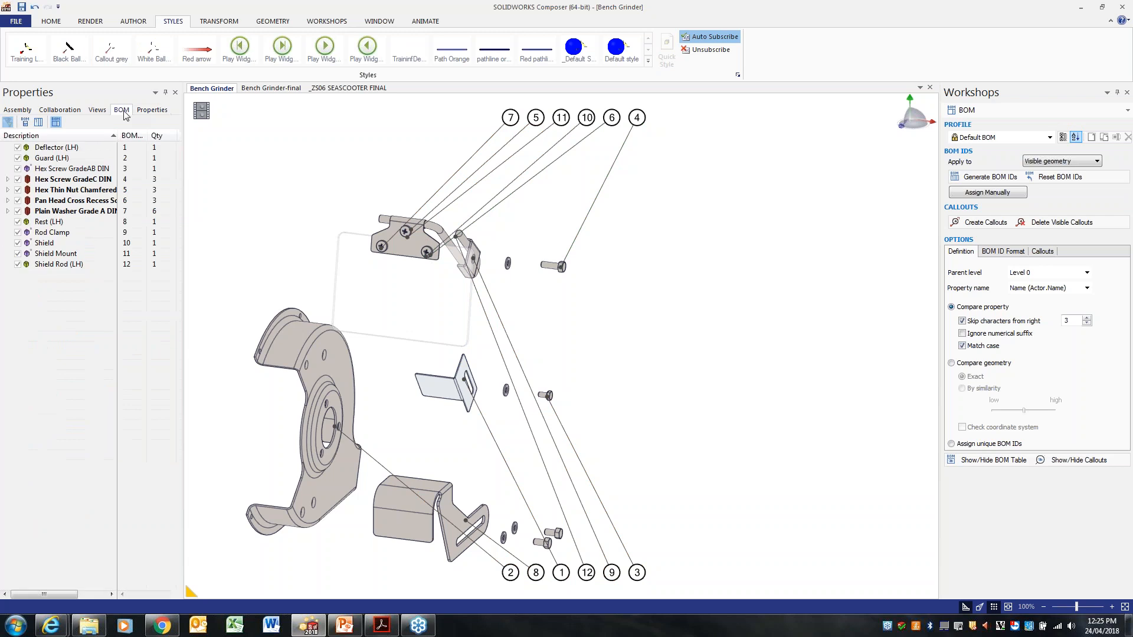
click(61, 149)
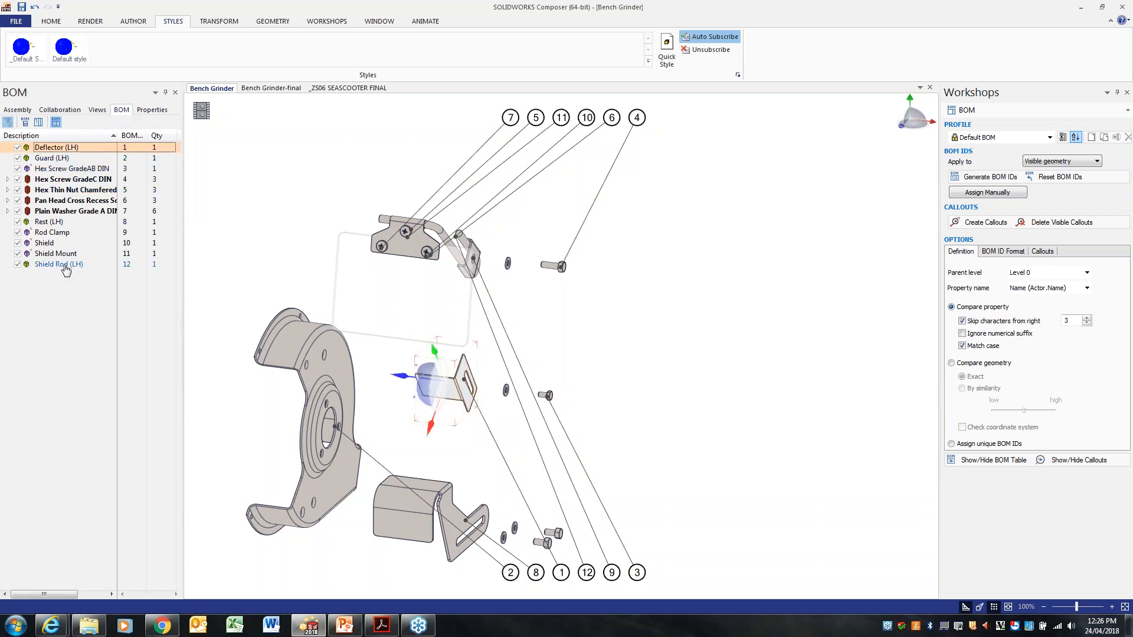
shift+click(66, 266)
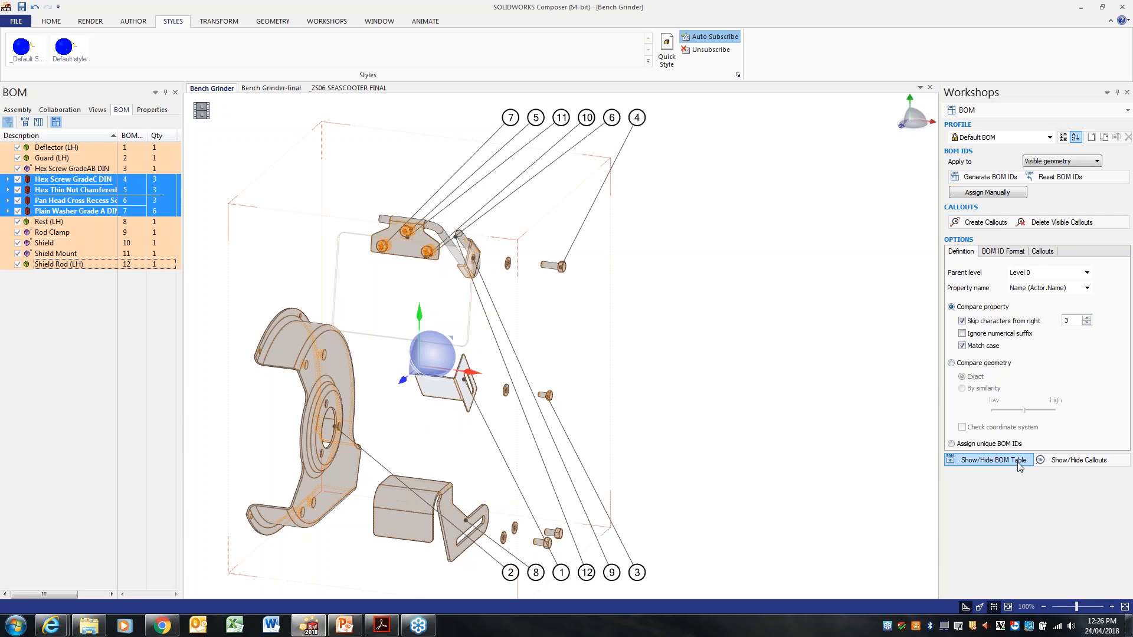
click(995, 460)
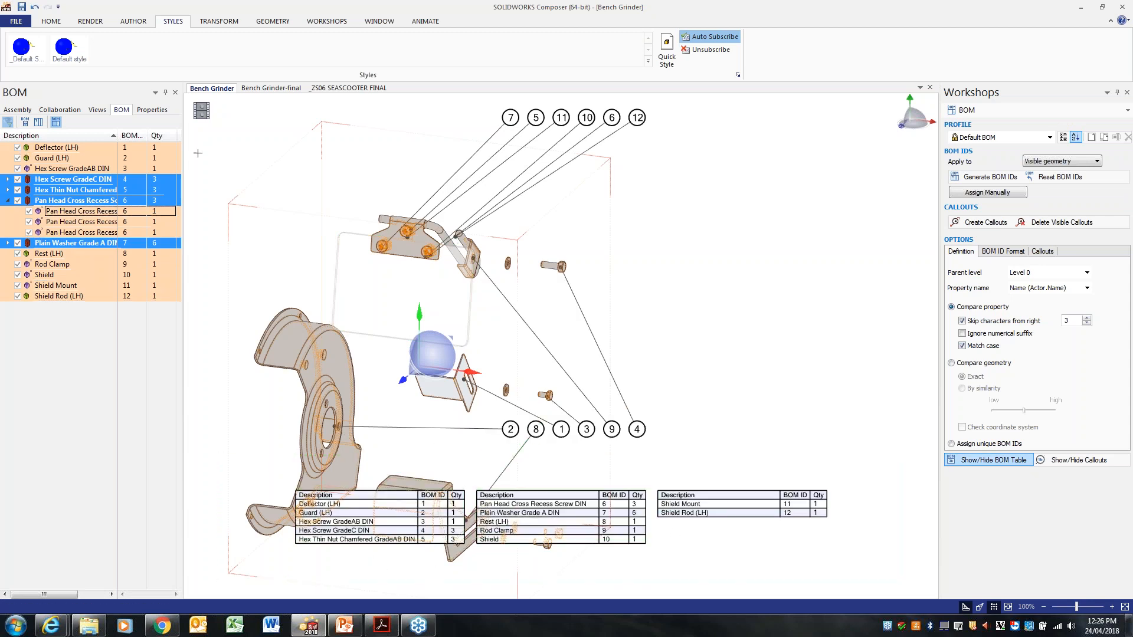
Step: Set the BOM table's position to Free, resize it to about 71 by 173, and place it beside the exploded parts
click(152, 110)
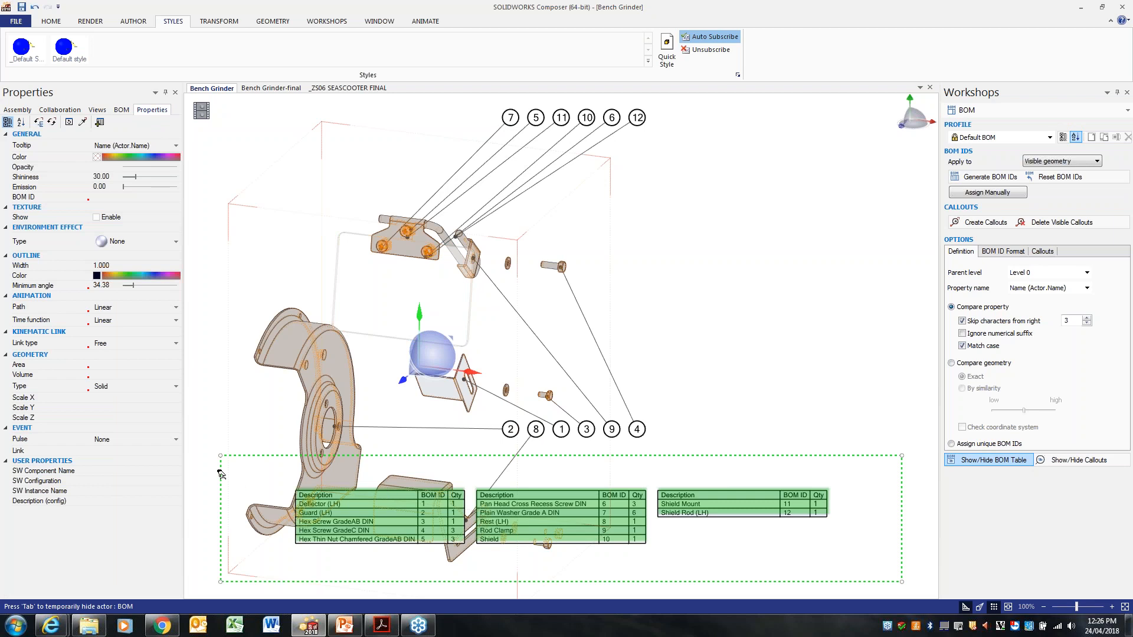
click(339, 534)
click(340, 534)
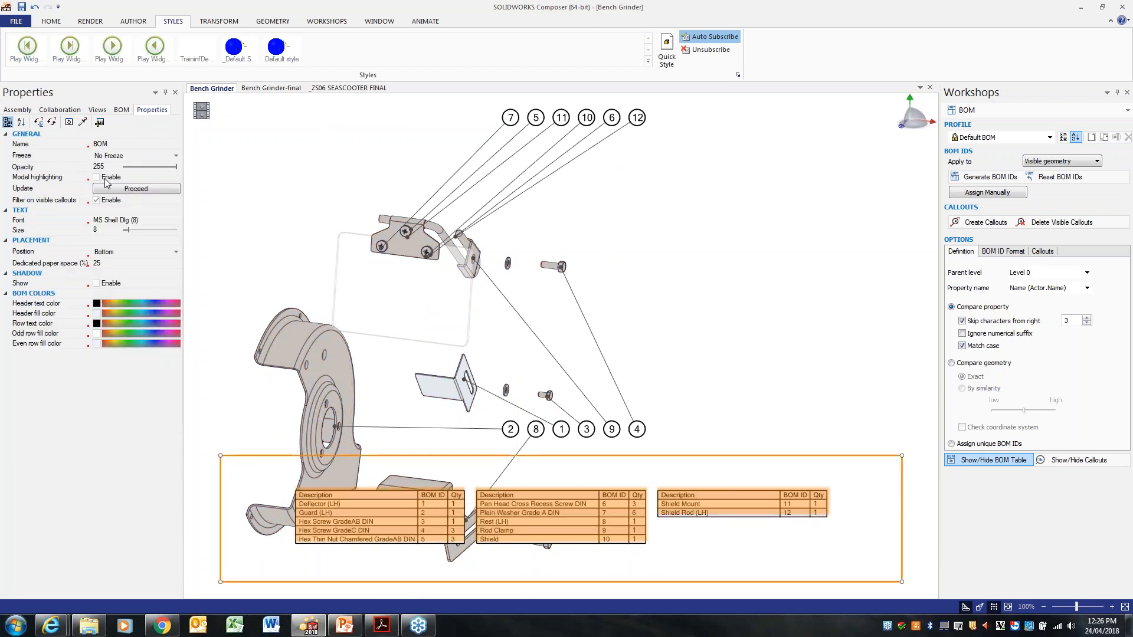
click(119, 253)
click(118, 253)
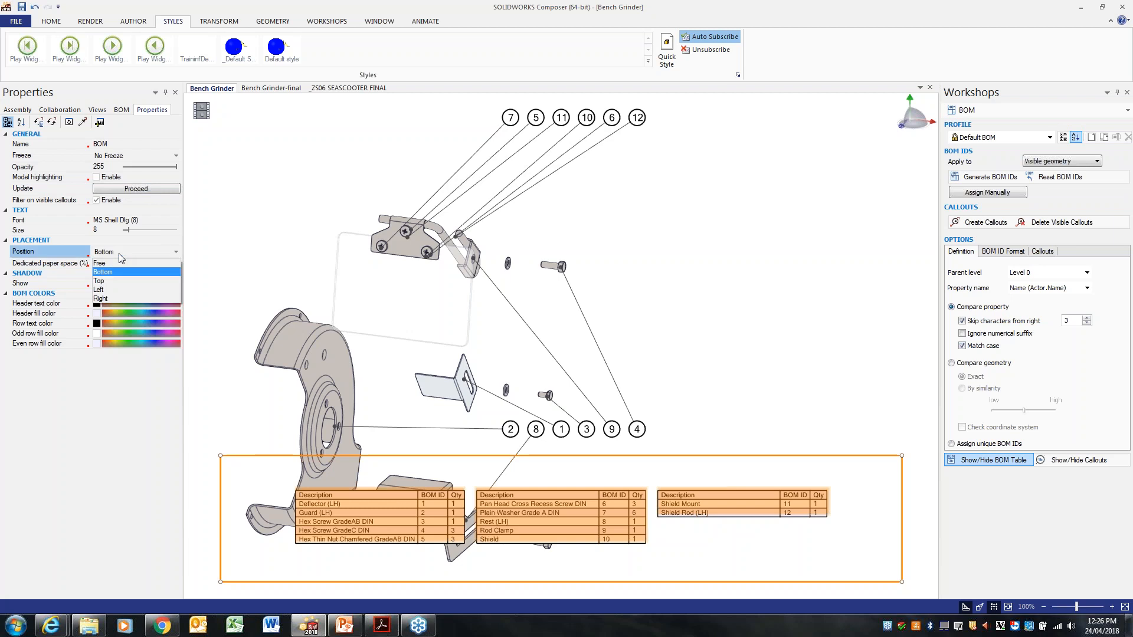
click(118, 263)
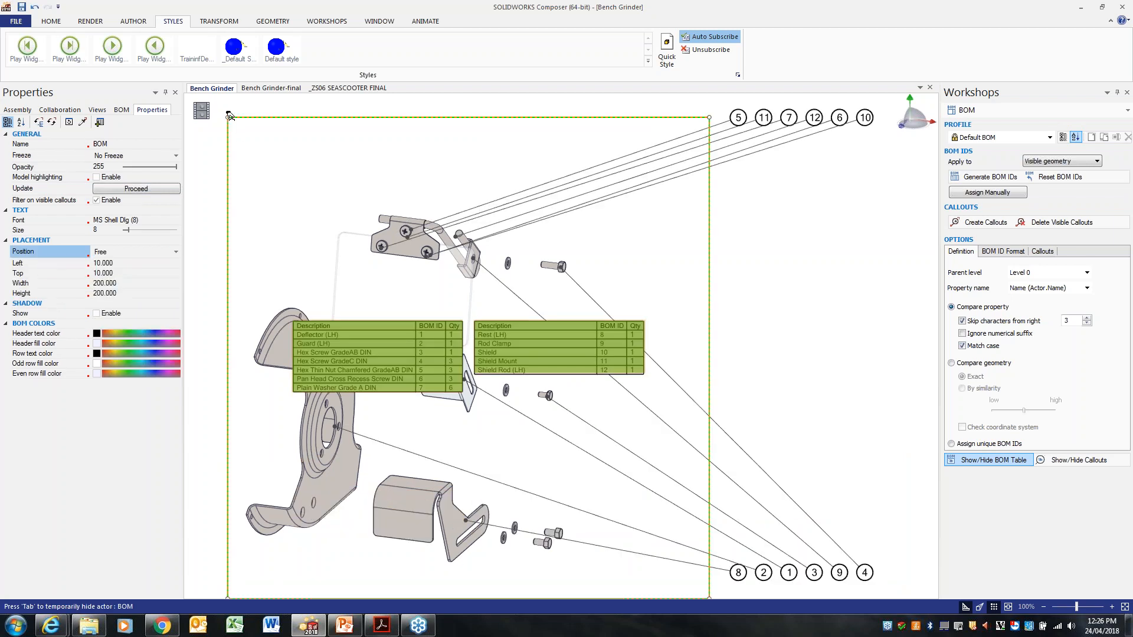
drag(229, 115, 532, 182)
drag(639, 359, 848, 333)
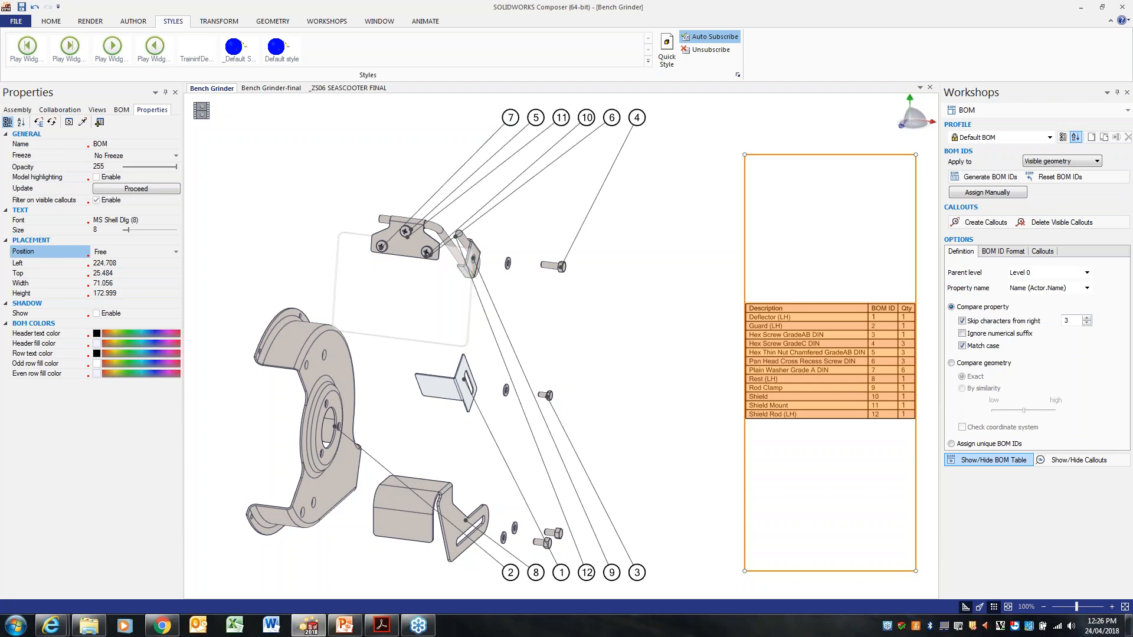
Step: Increase the BOM table's text size to 19 and enlarge its frame to about 100 by 180
drag(127, 230, 136, 229)
drag(745, 571, 667, 589)
click(649, 423)
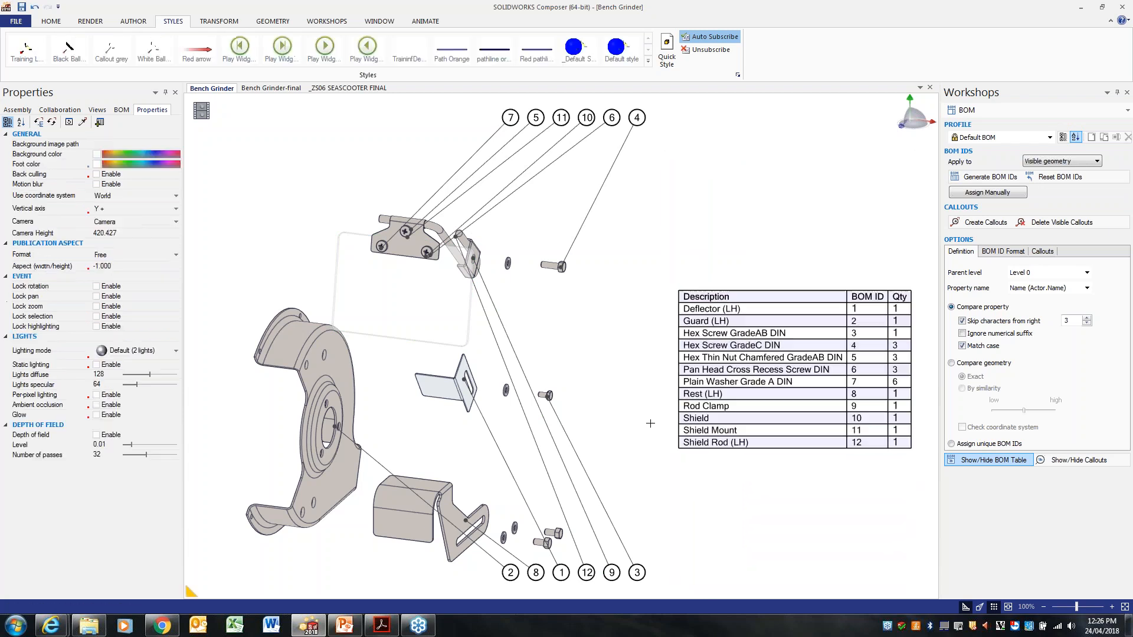
Step: Add the Name (Actor.Name) property as an extra column in the BOM table
click(831, 345)
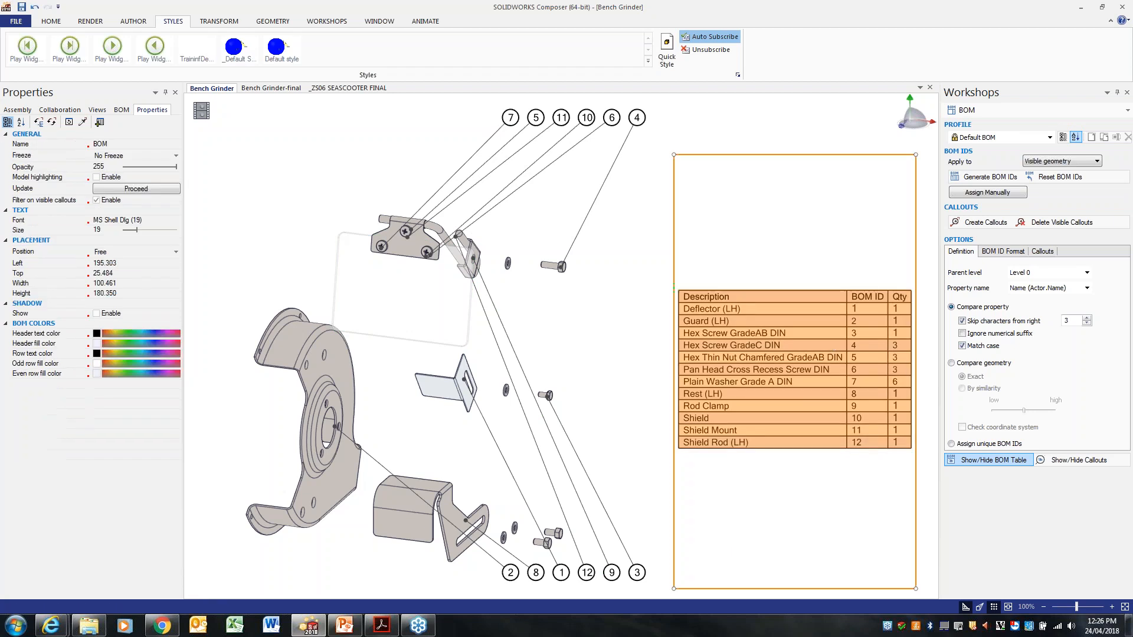
click(119, 111)
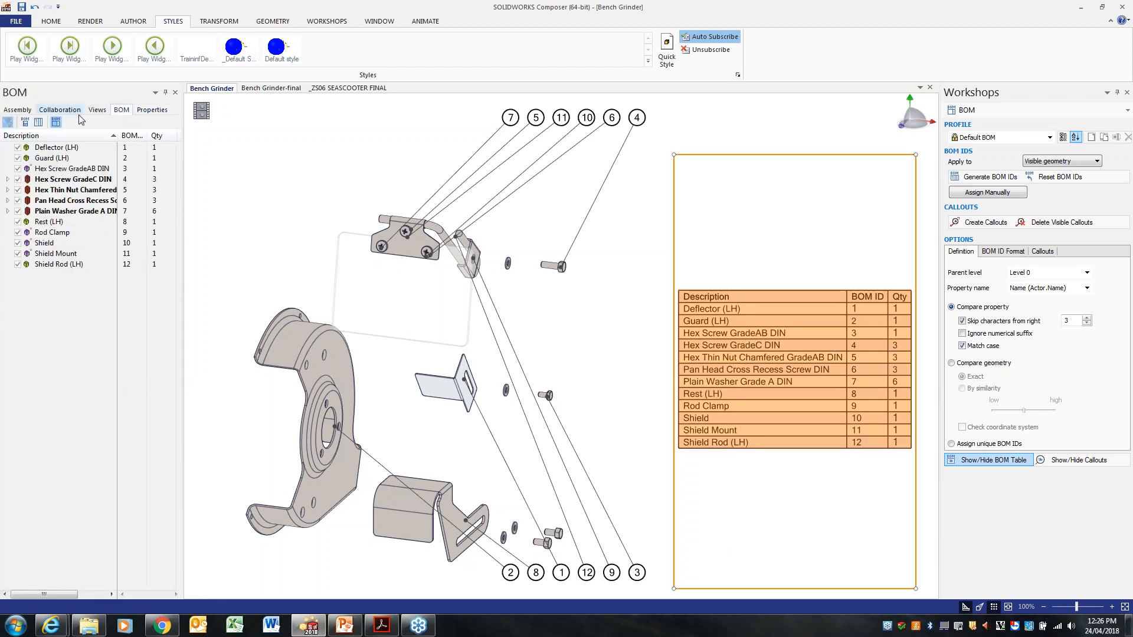
click(40, 124)
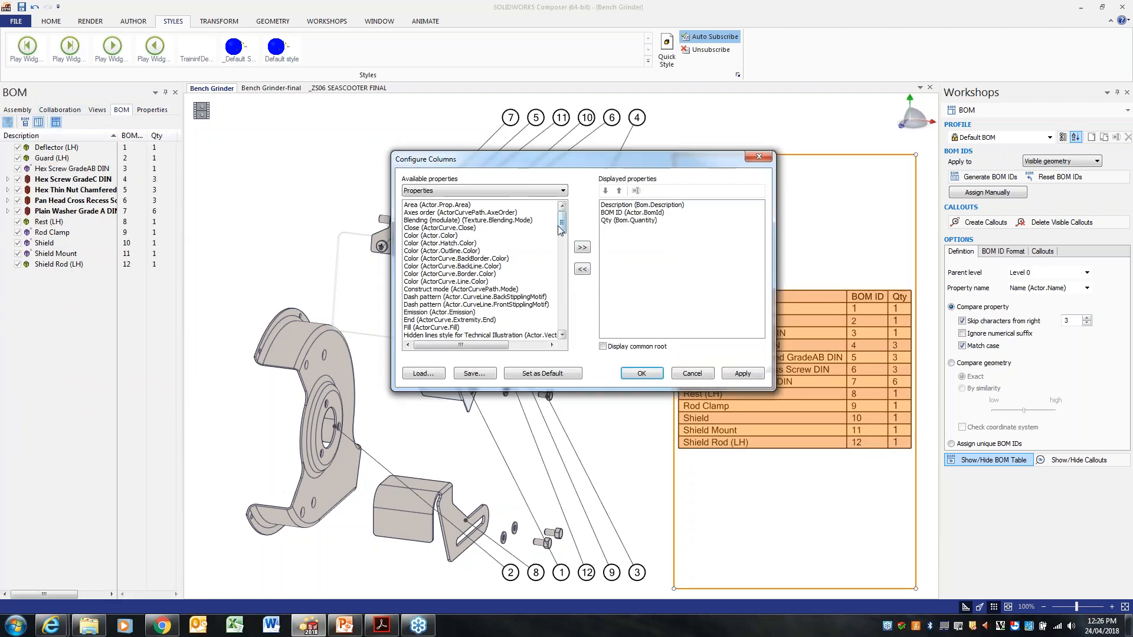
drag(562, 222, 562, 239)
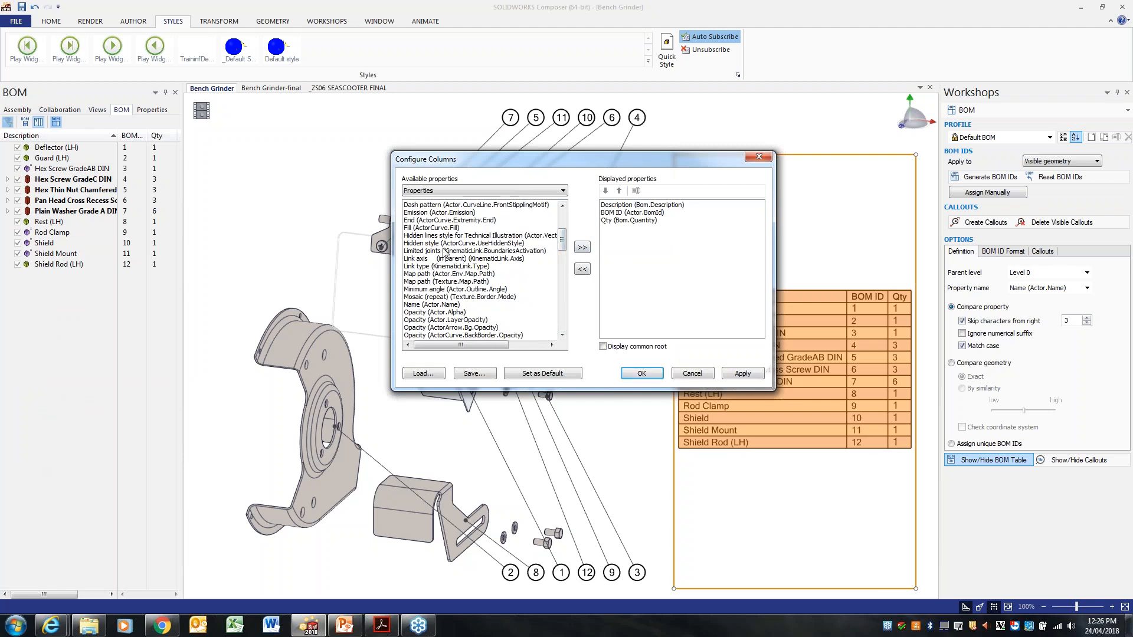
click(435, 305)
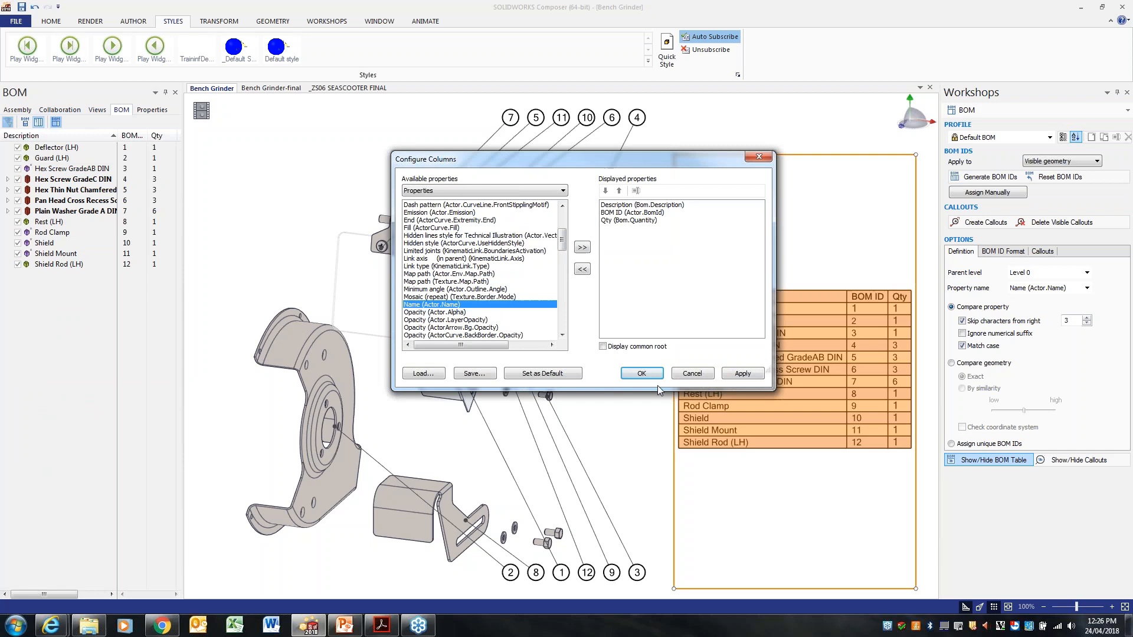
click(582, 248)
click(742, 373)
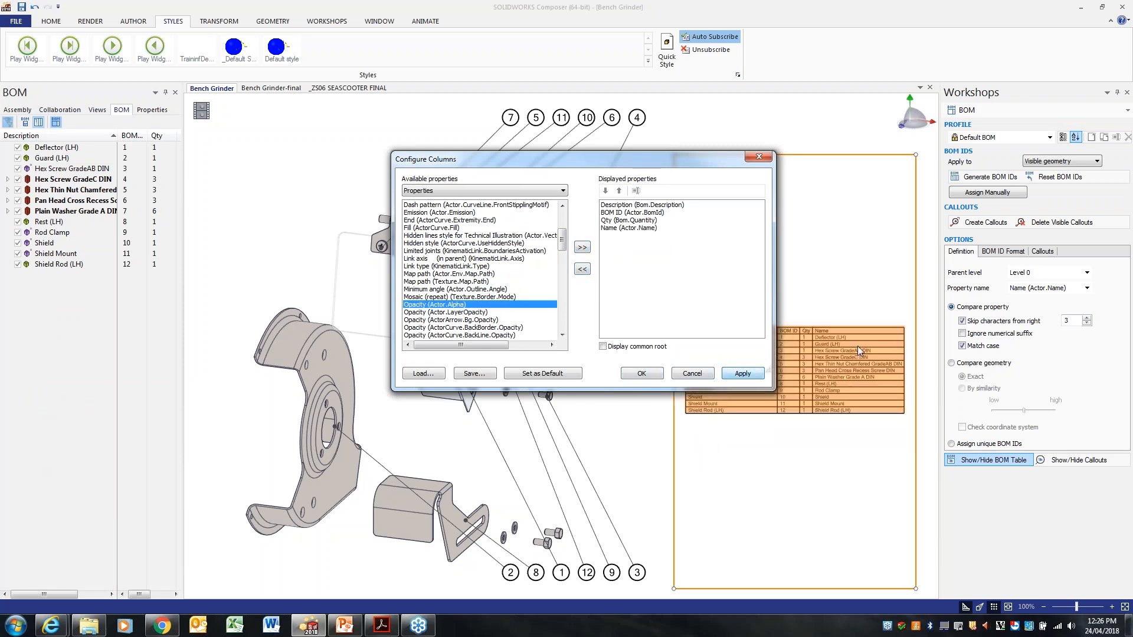
click(759, 157)
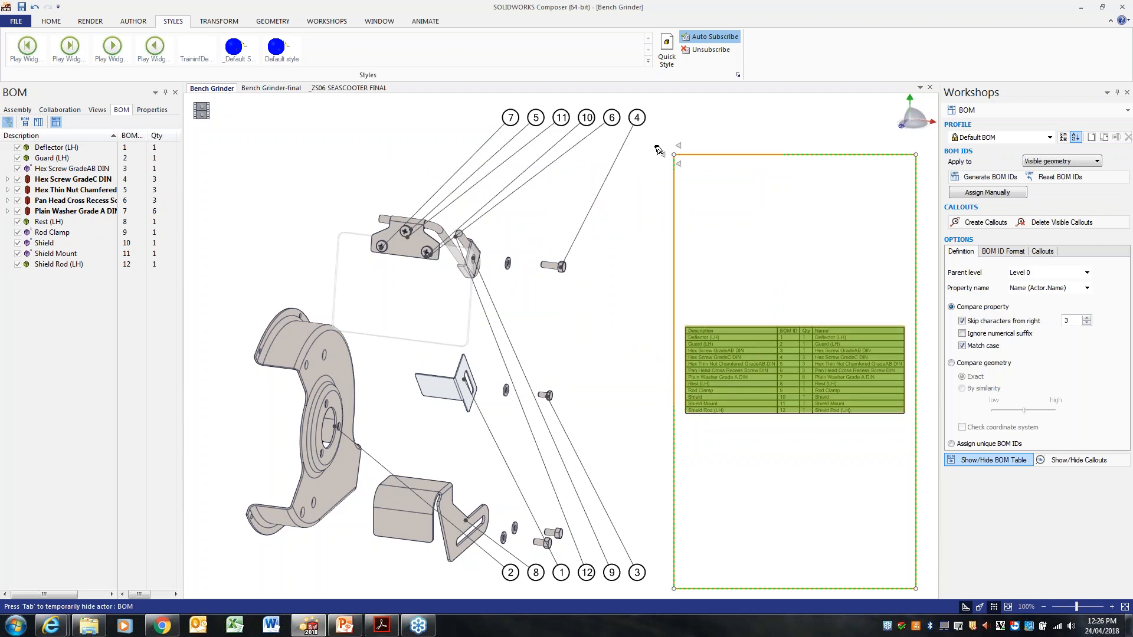
Step: Enlarge the BOM table's frame from its upper-left corner and close the BOM workshop
drag(673, 154, 672, 156)
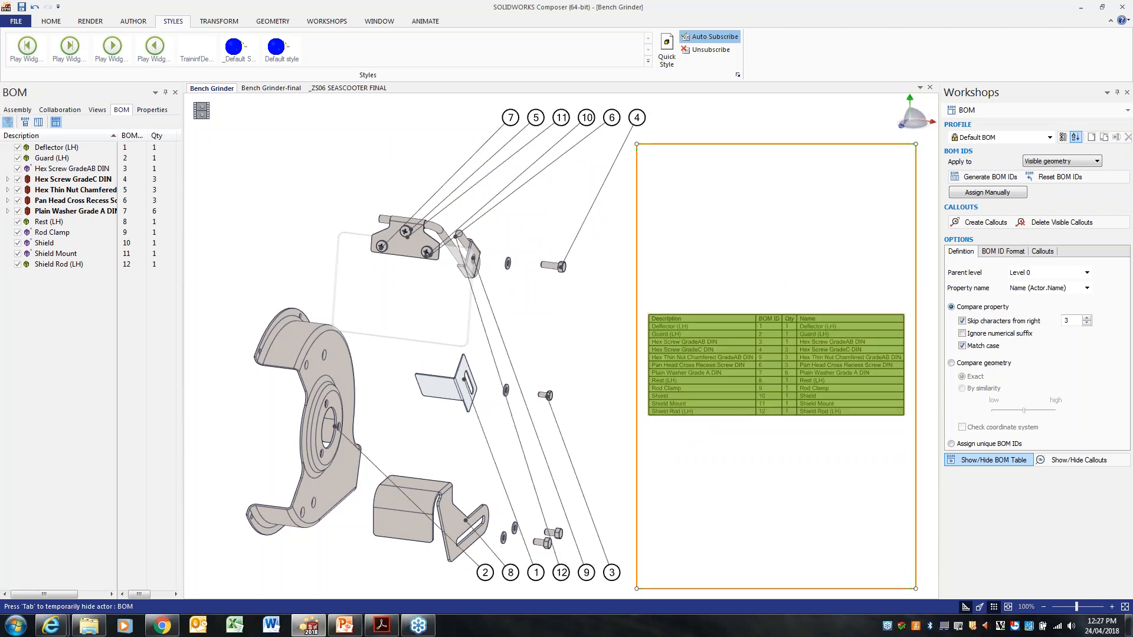
click(604, 272)
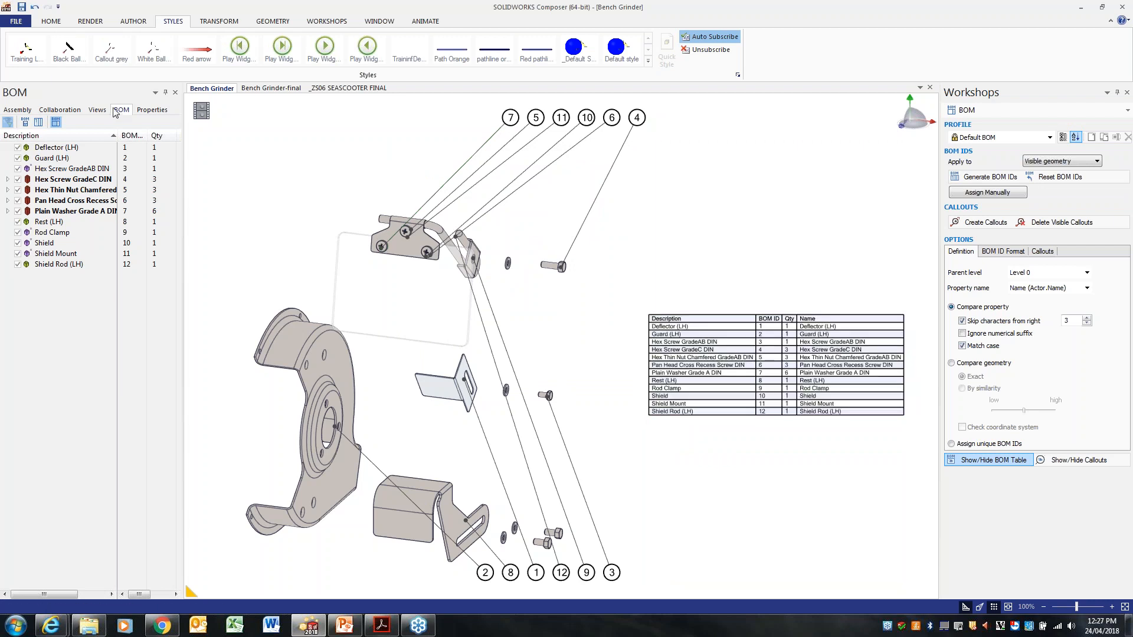
click(54, 122)
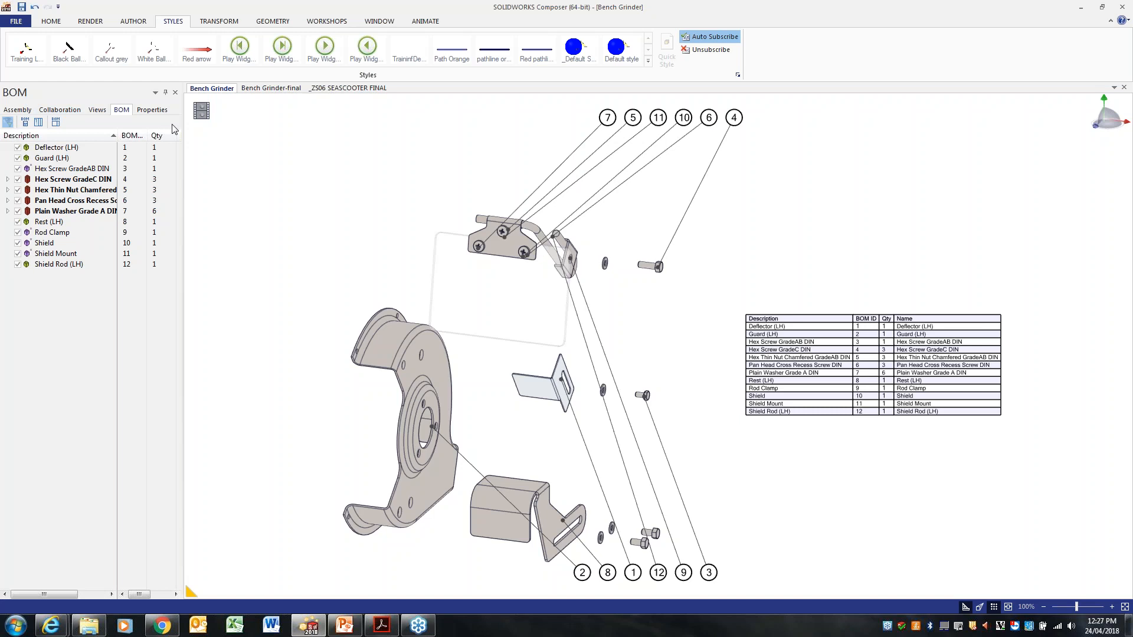
Step: Save the exploded left-hand guard with its callouts and BOM table as a new view
click(152, 110)
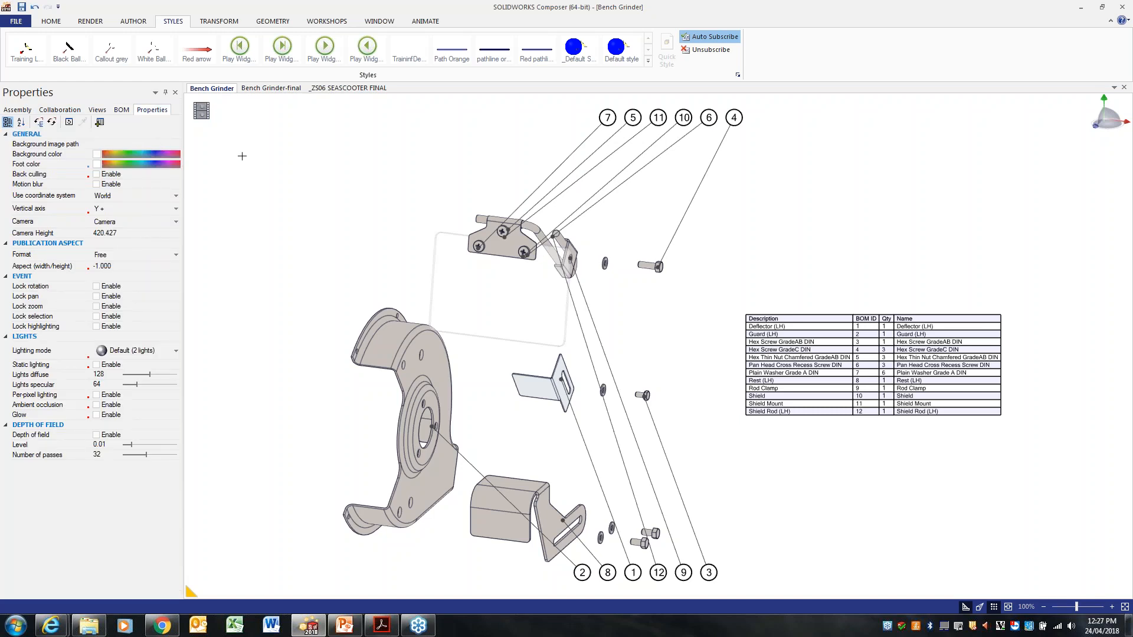
click(97, 110)
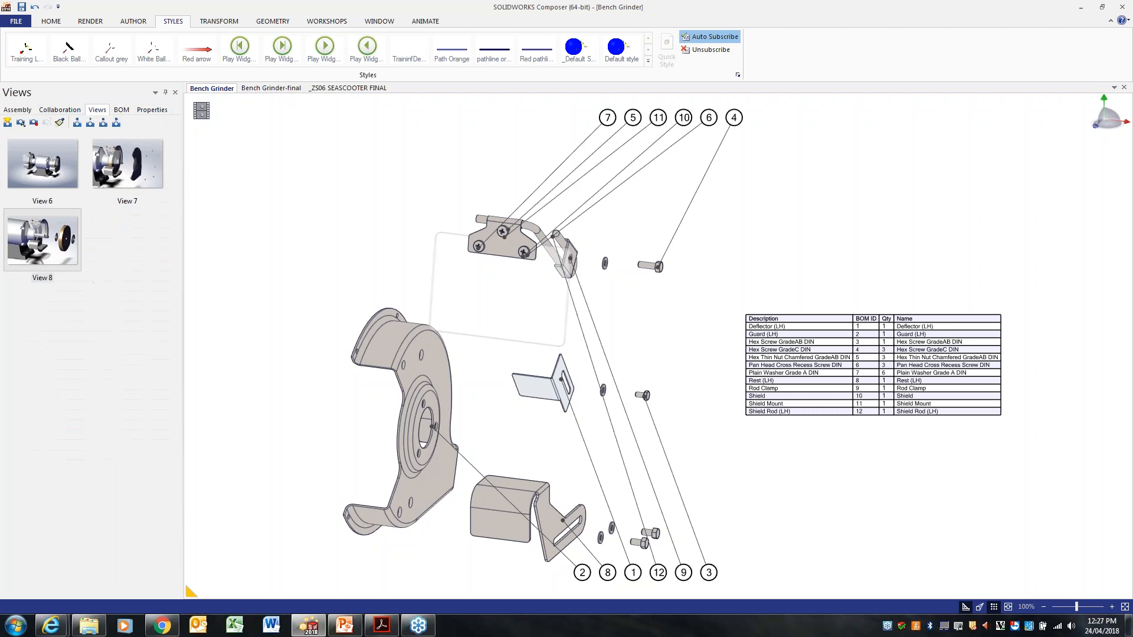
click(7, 122)
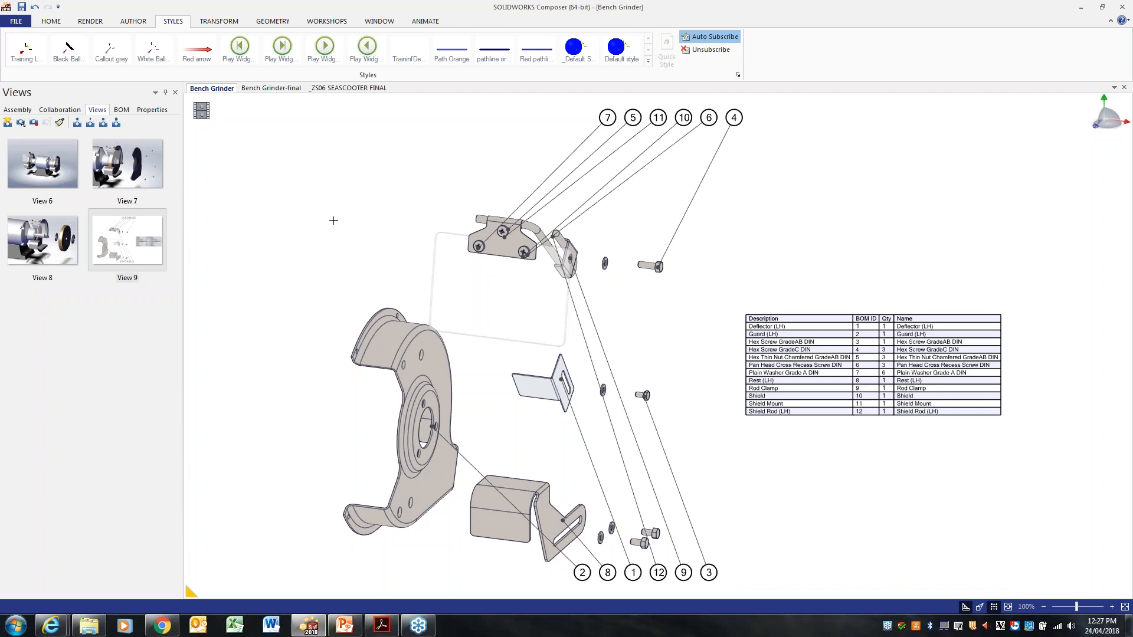
Step: Go to View 7, select the five cover screws, and create associative paths from neutral for them
click(30, 172)
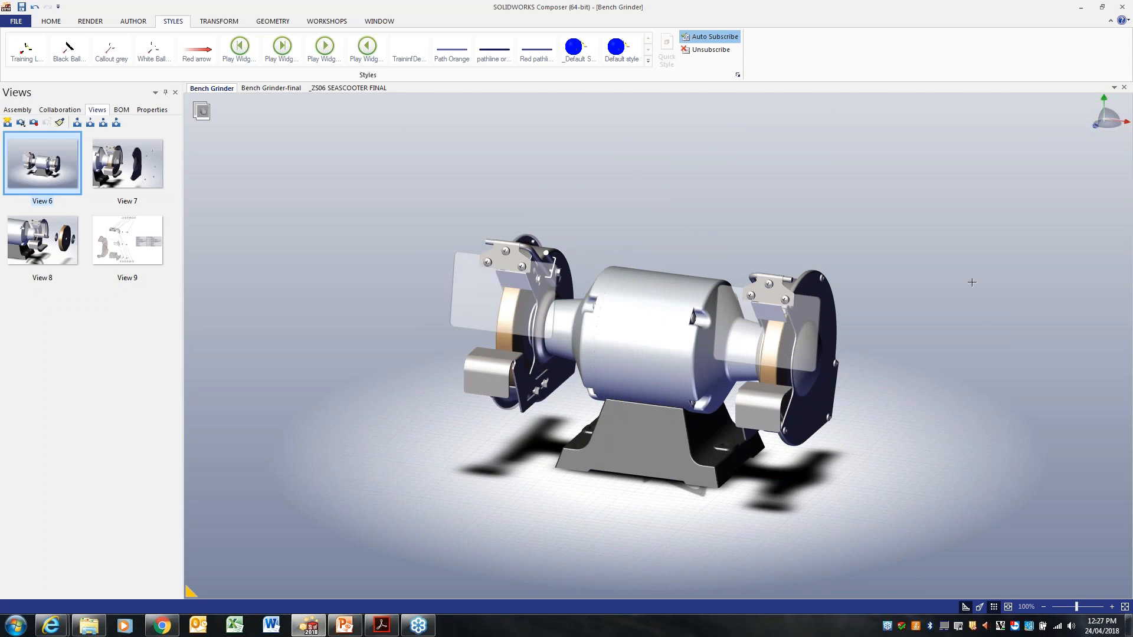
click(125, 168)
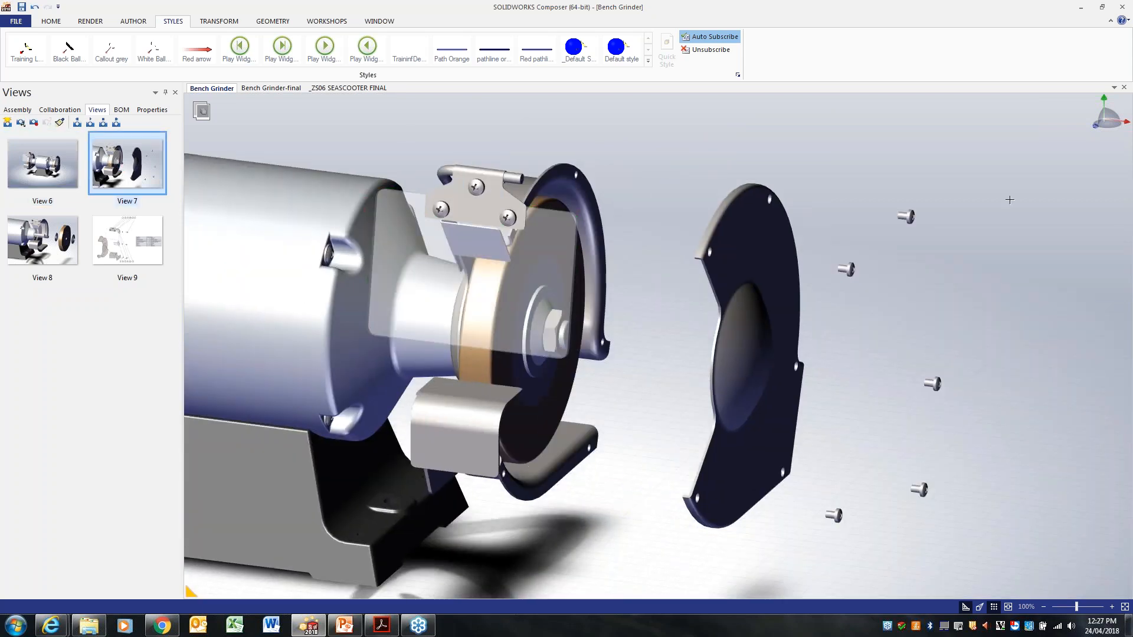
drag(1002, 185, 819, 557)
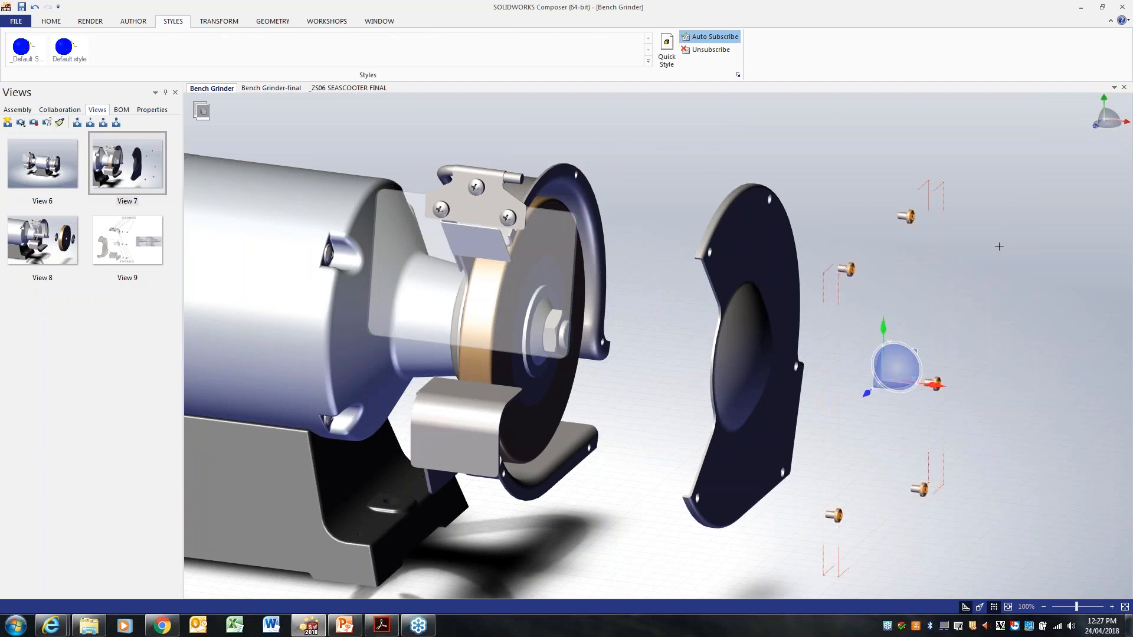
click(129, 23)
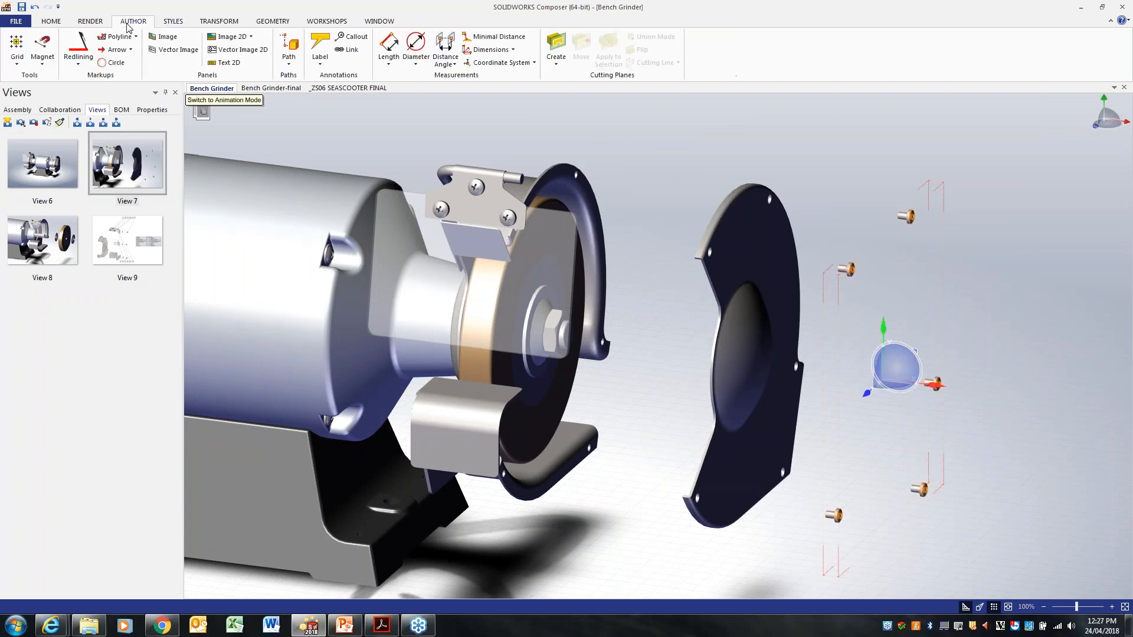
click(293, 58)
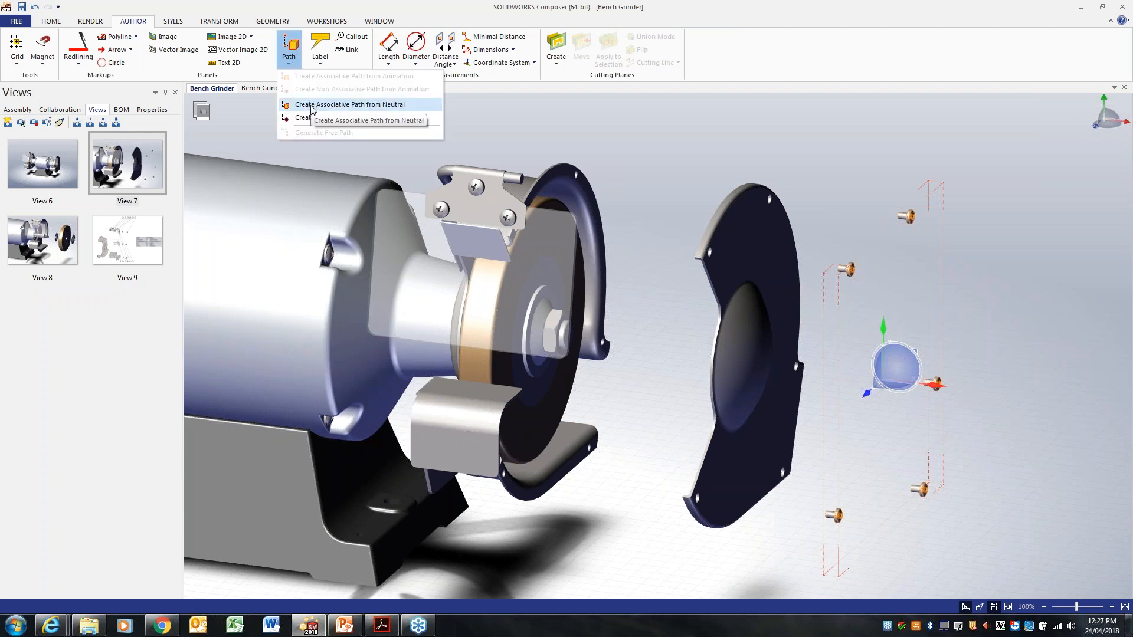
click(312, 106)
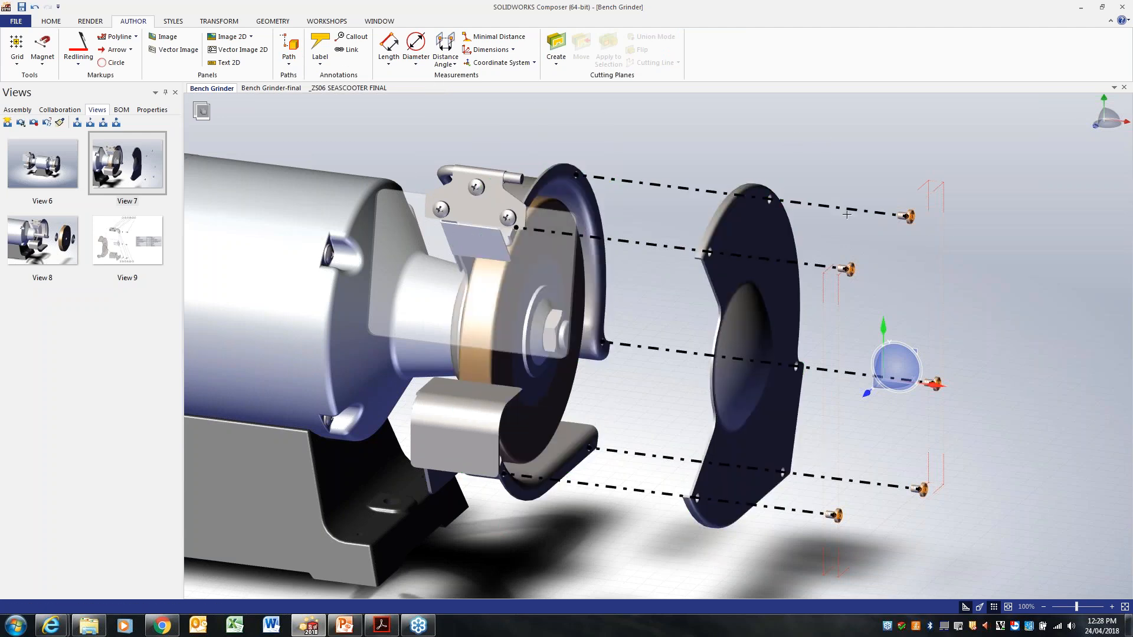
drag(829, 164, 787, 534)
drag(797, 173, 829, 530)
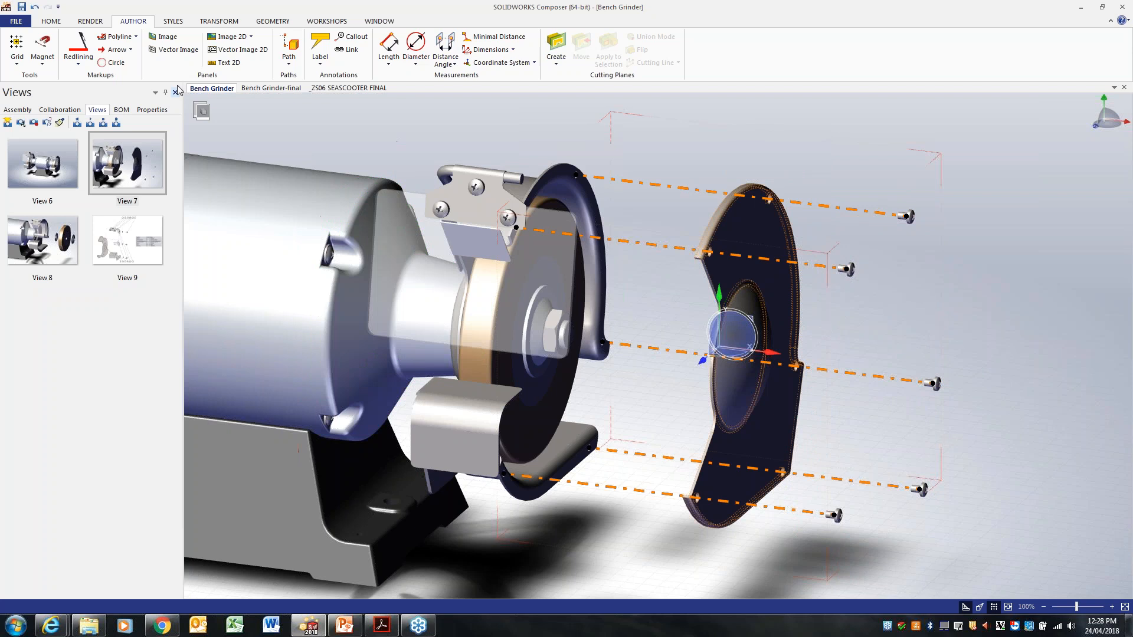
click(152, 110)
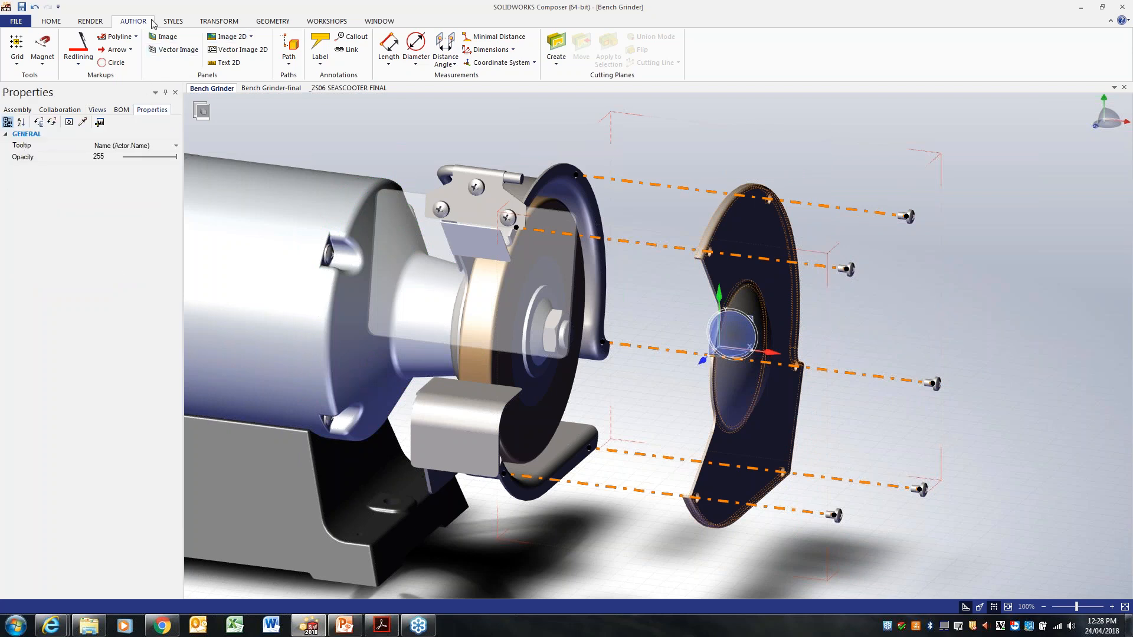
click(171, 22)
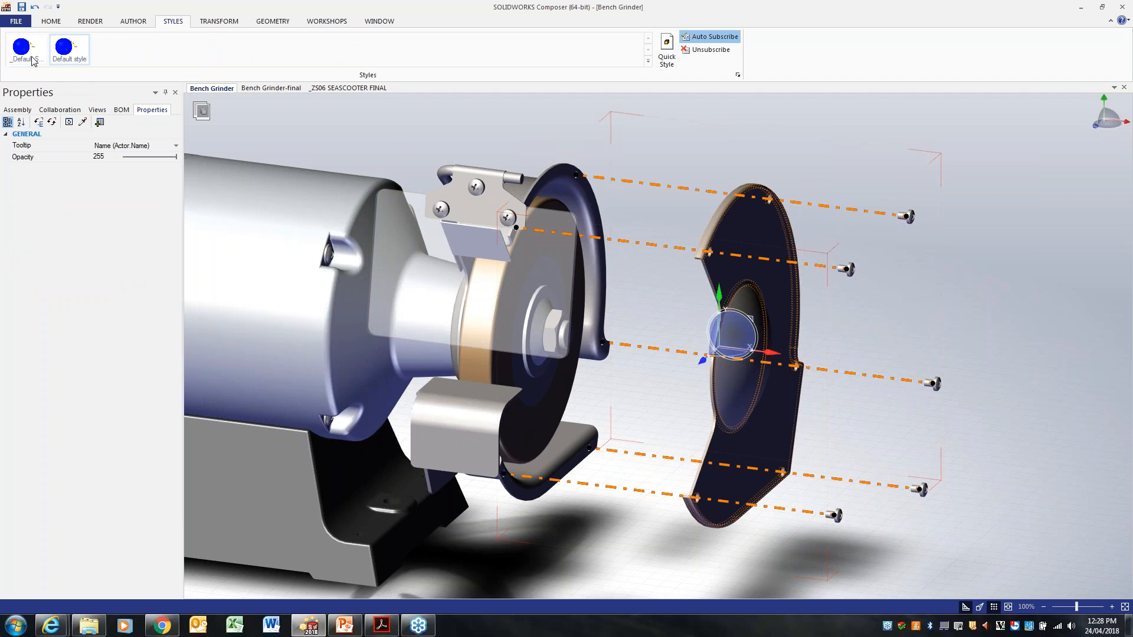
click(966, 344)
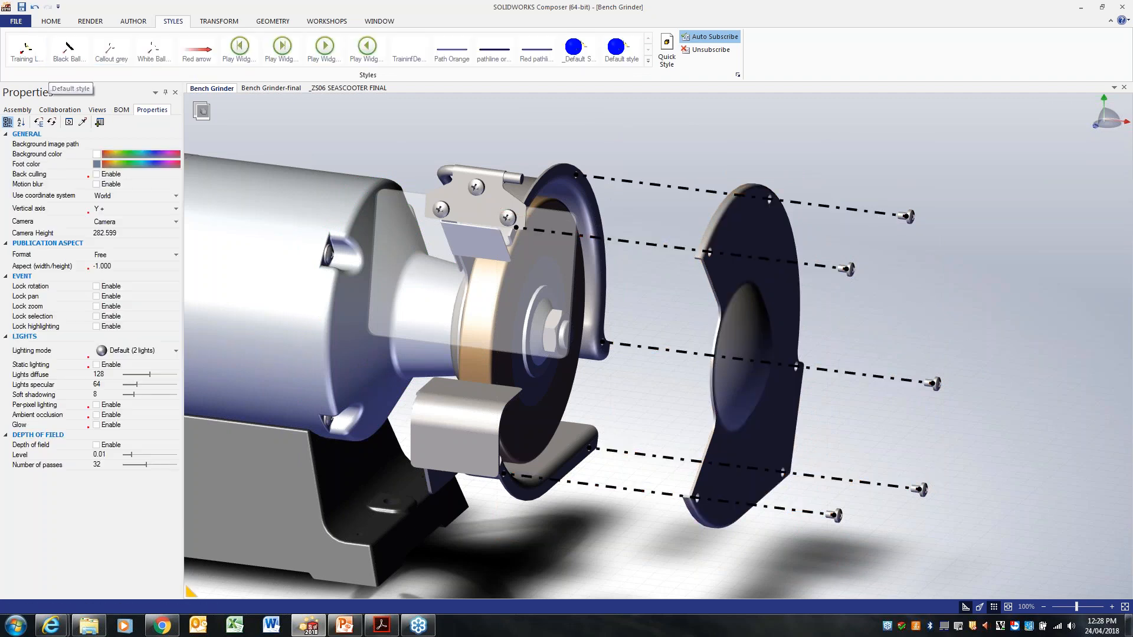
Step: Select all five screw path lines and apply the Path Orange style to them
click(876, 214)
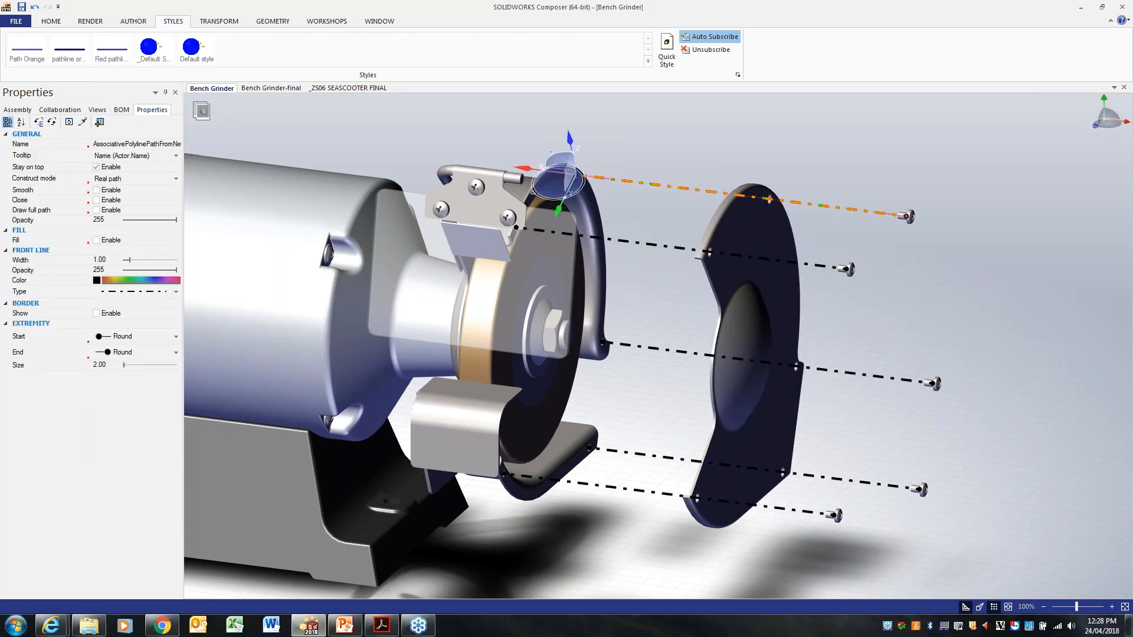
ctrl+click(822, 267)
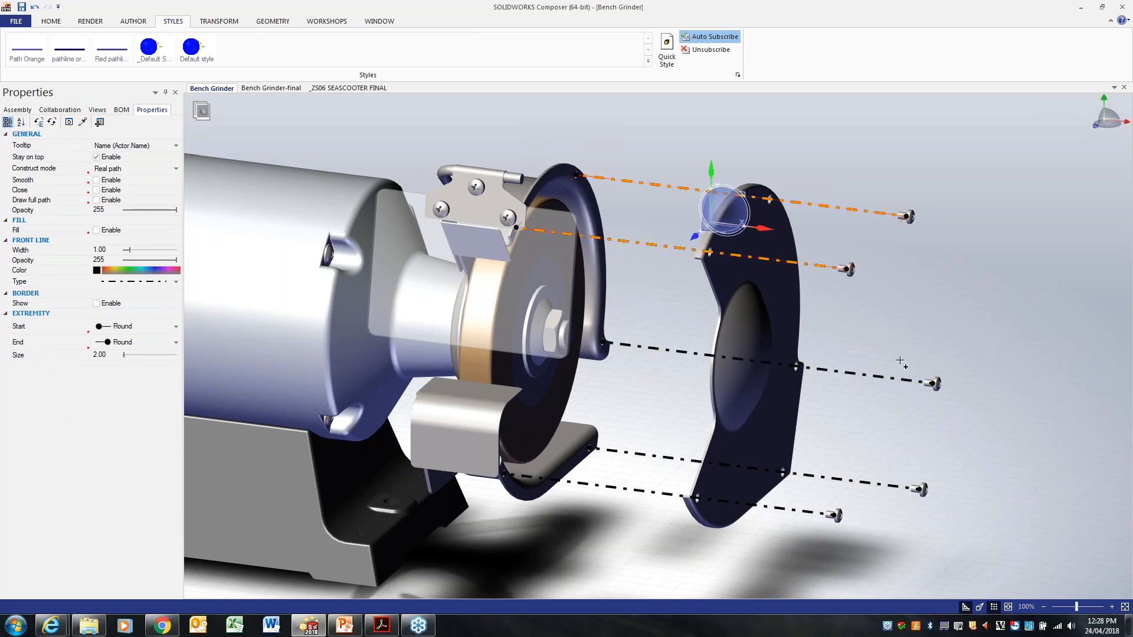
ctrl+click(900, 380)
ctrl+click(881, 485)
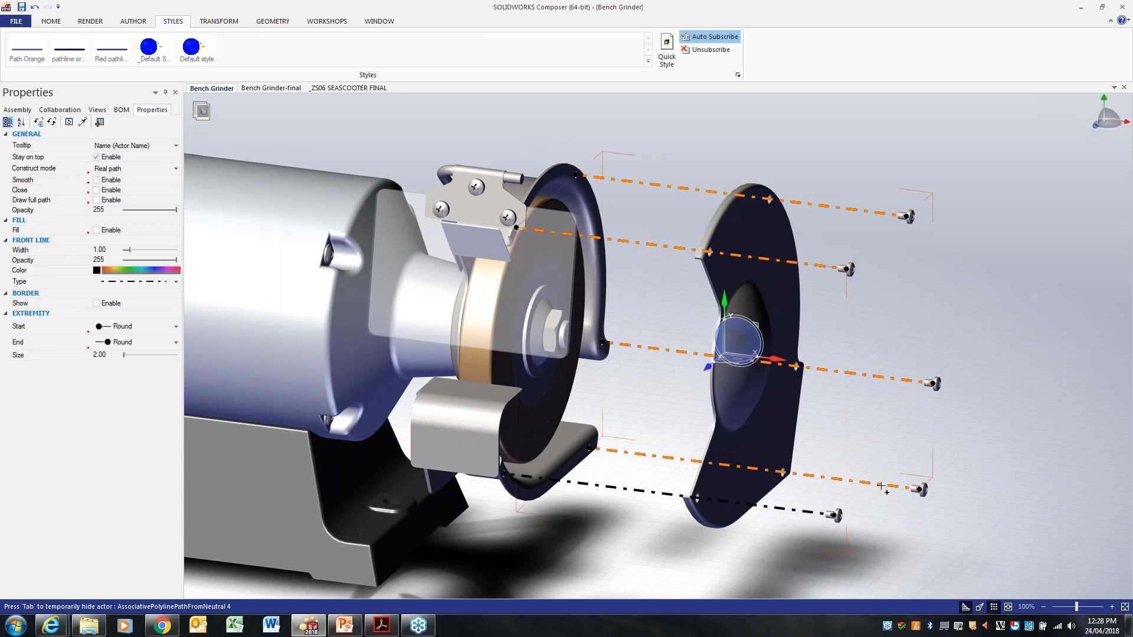
ctrl+click(821, 514)
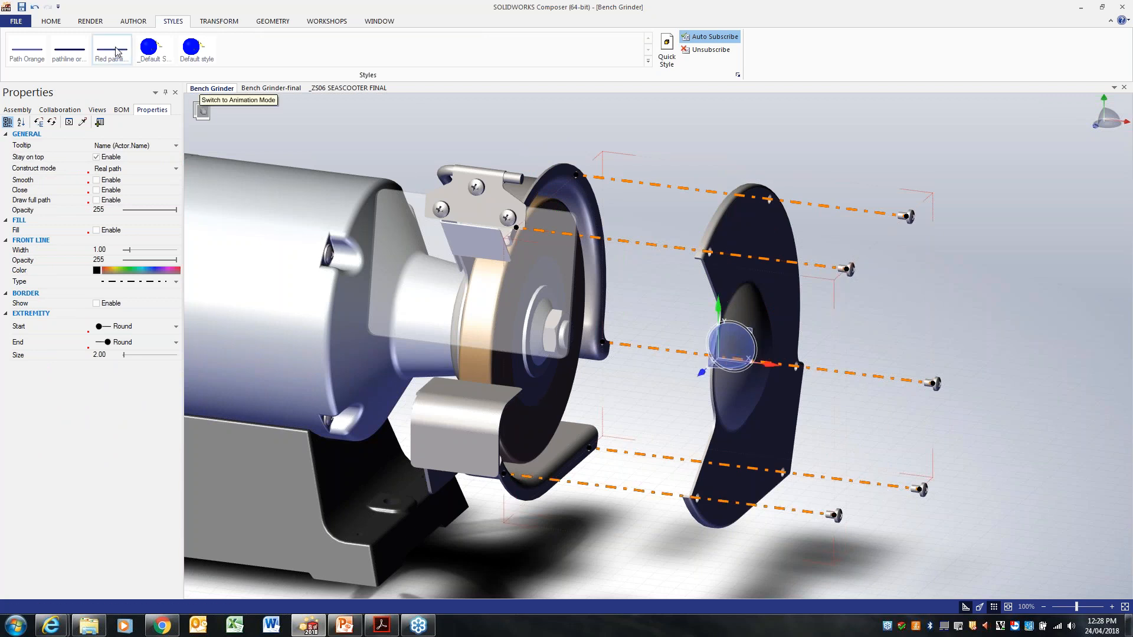
click(24, 59)
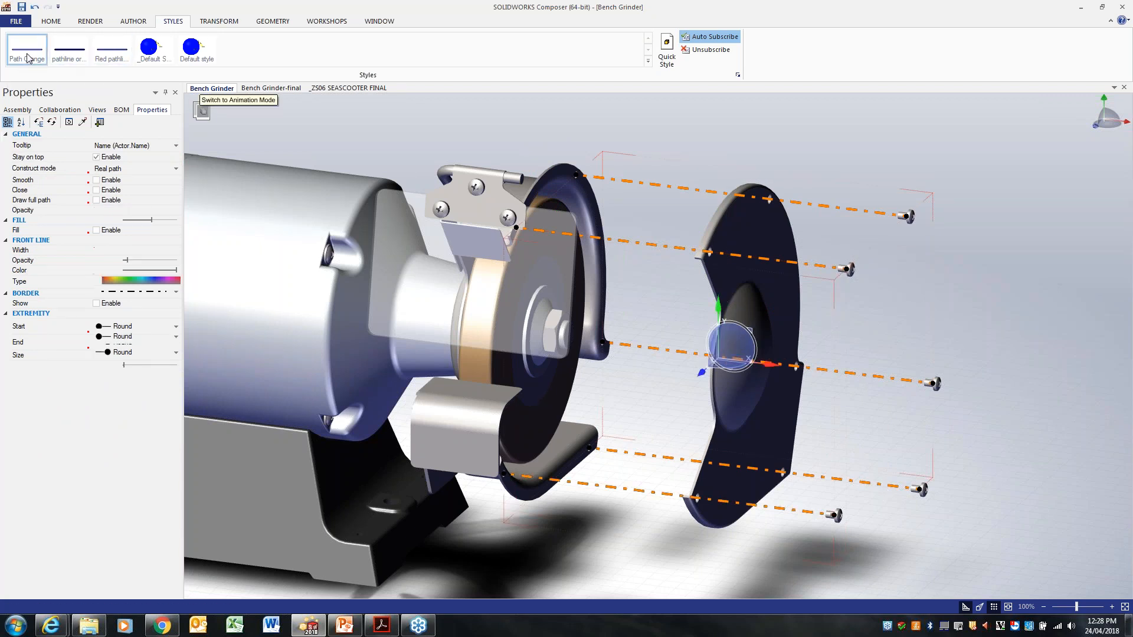
click(1044, 267)
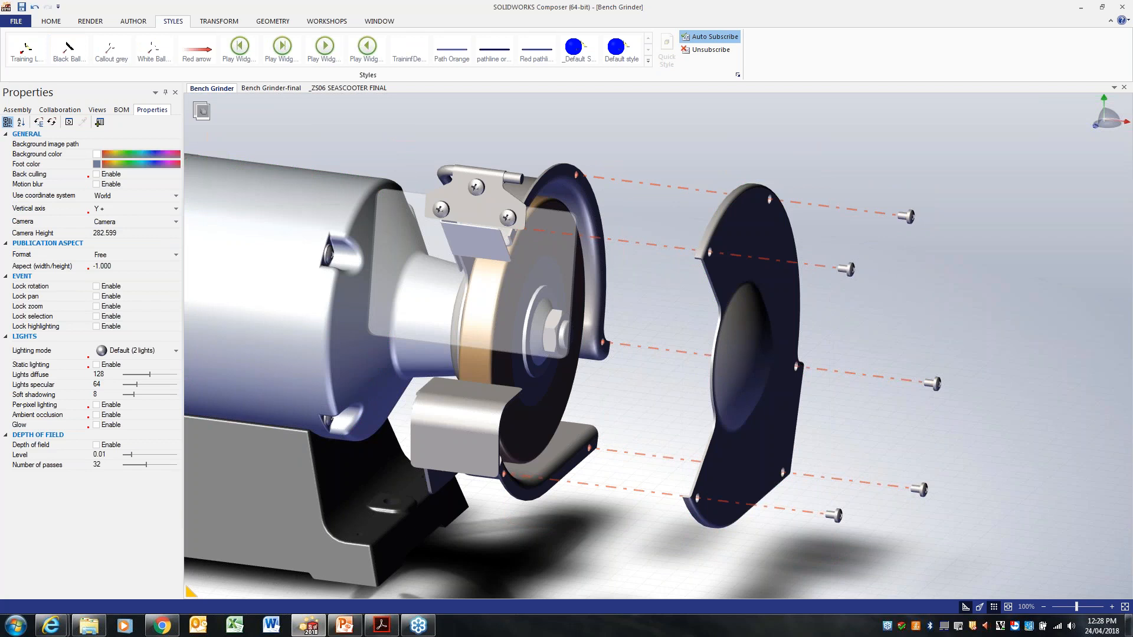
Step: Update View 7 to include the styled screw path lines
click(96, 109)
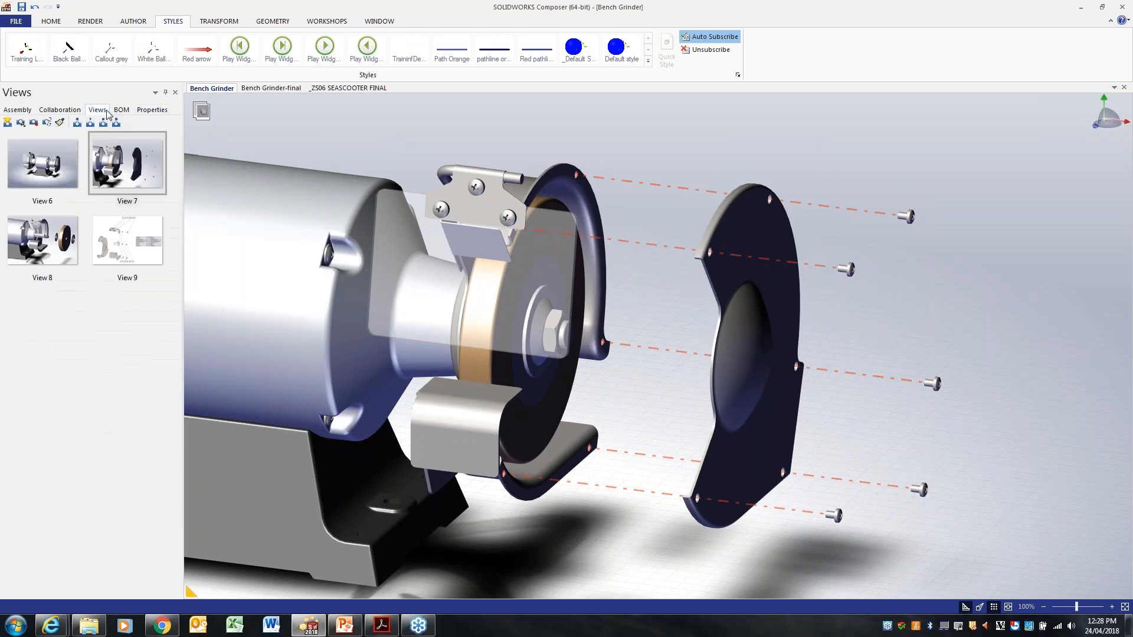
right_click(123, 164)
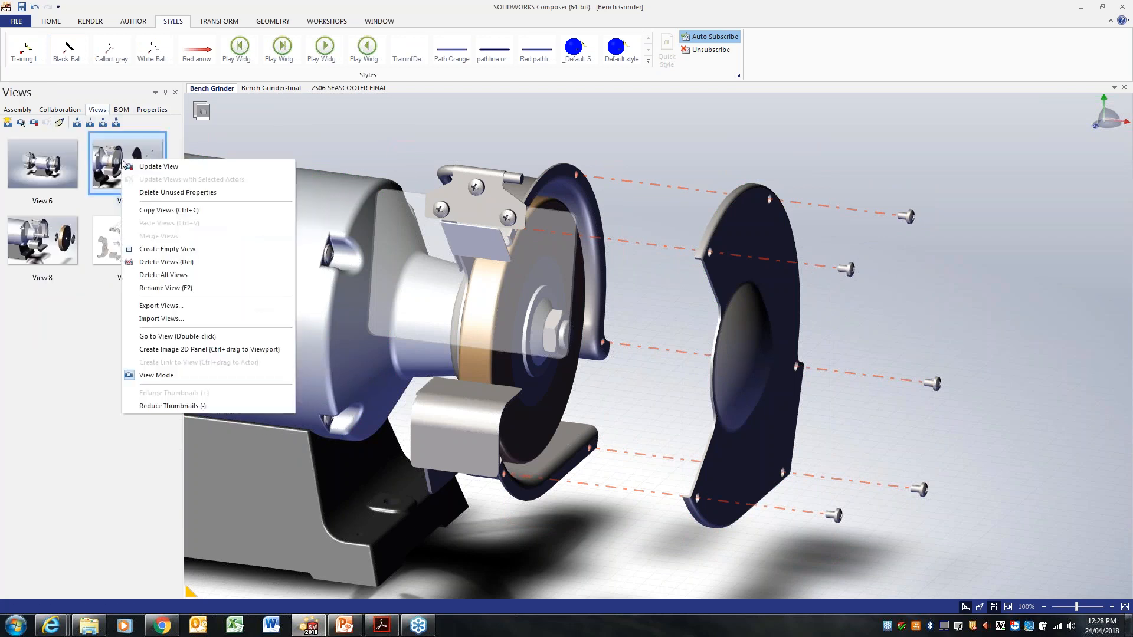
click(155, 166)
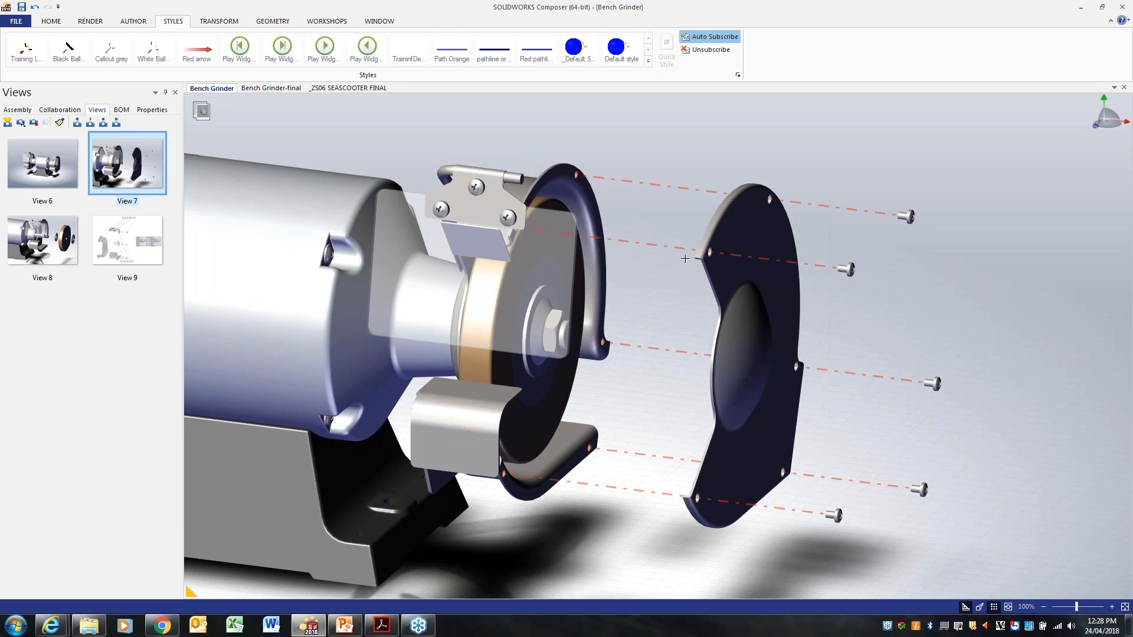
Step: In View 8, draw a straight arrow about 215 units long from the shaft end through the wheel to the nut, pointing at the nut
click(53, 247)
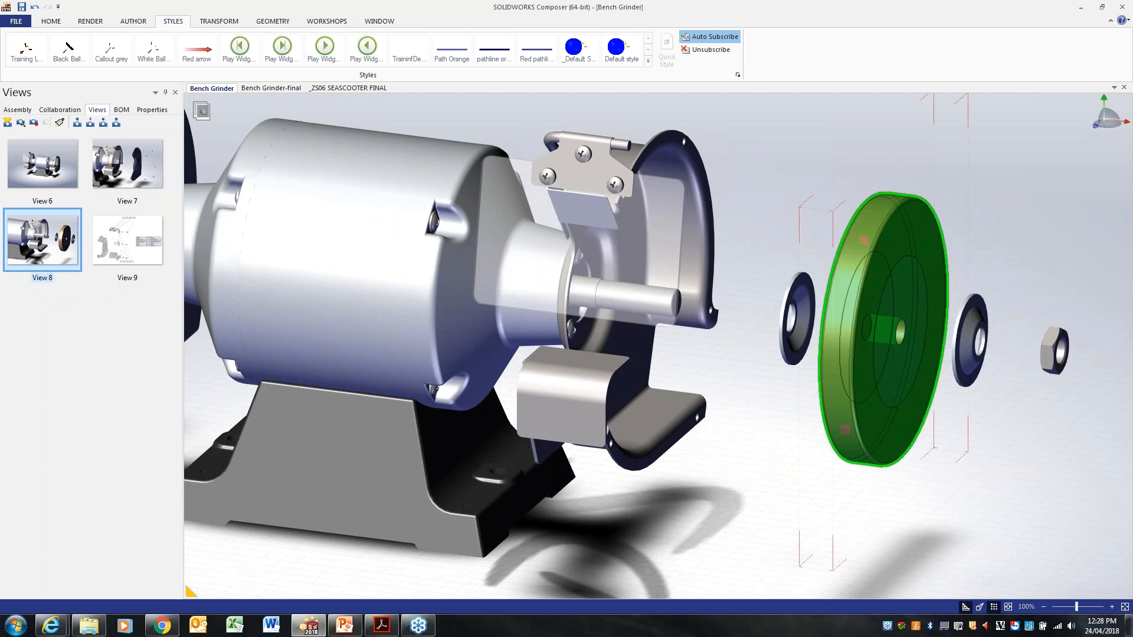
click(152, 103)
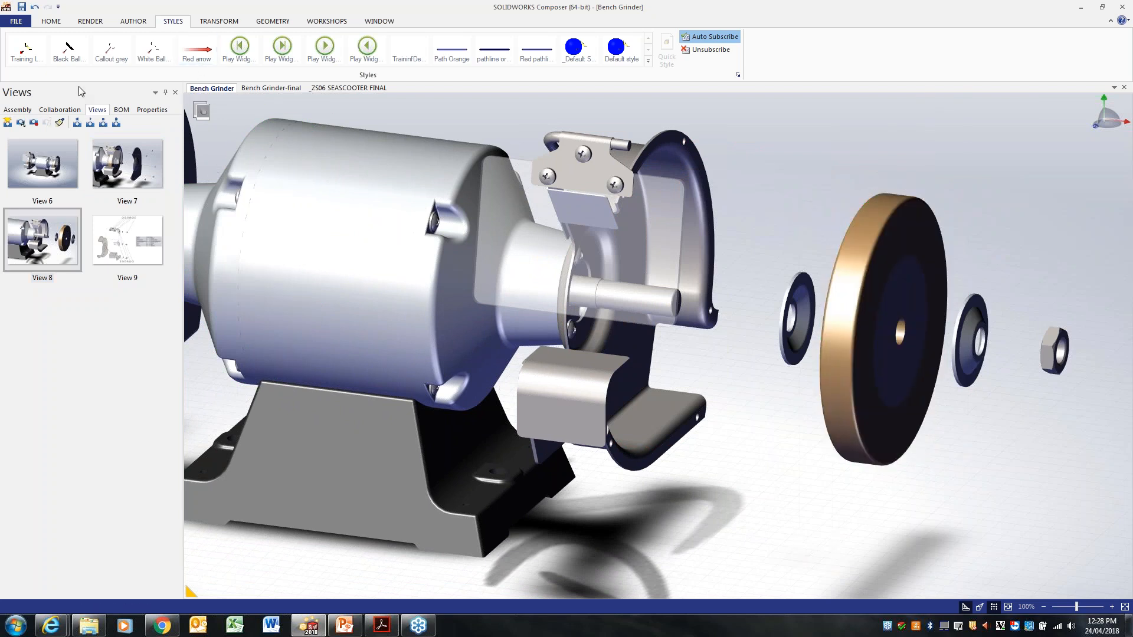
click(116, 22)
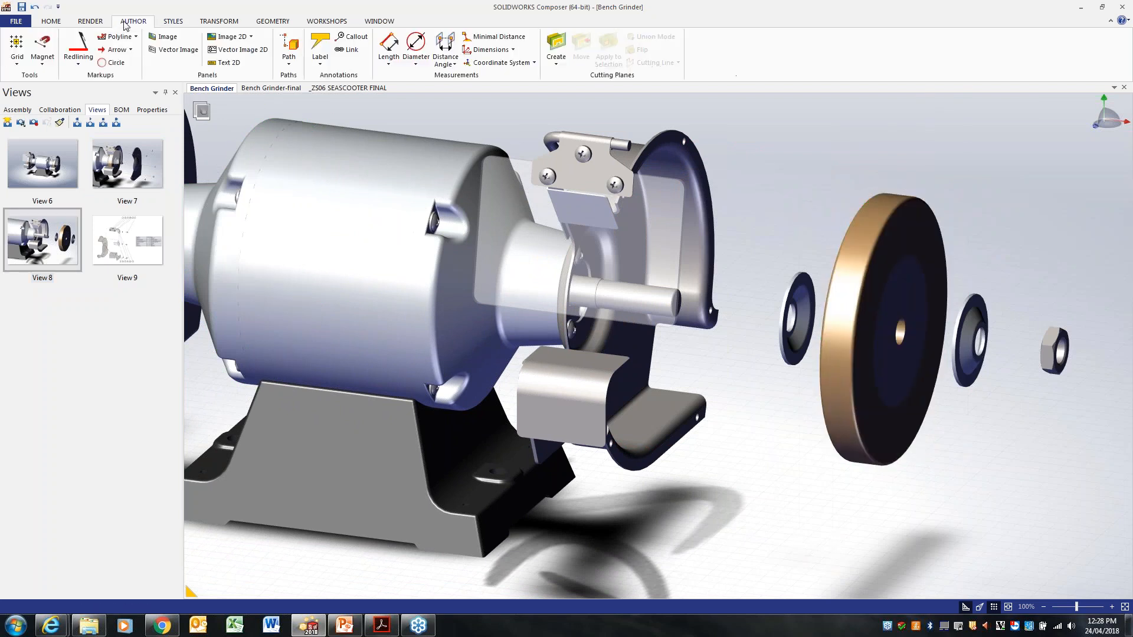
click(120, 52)
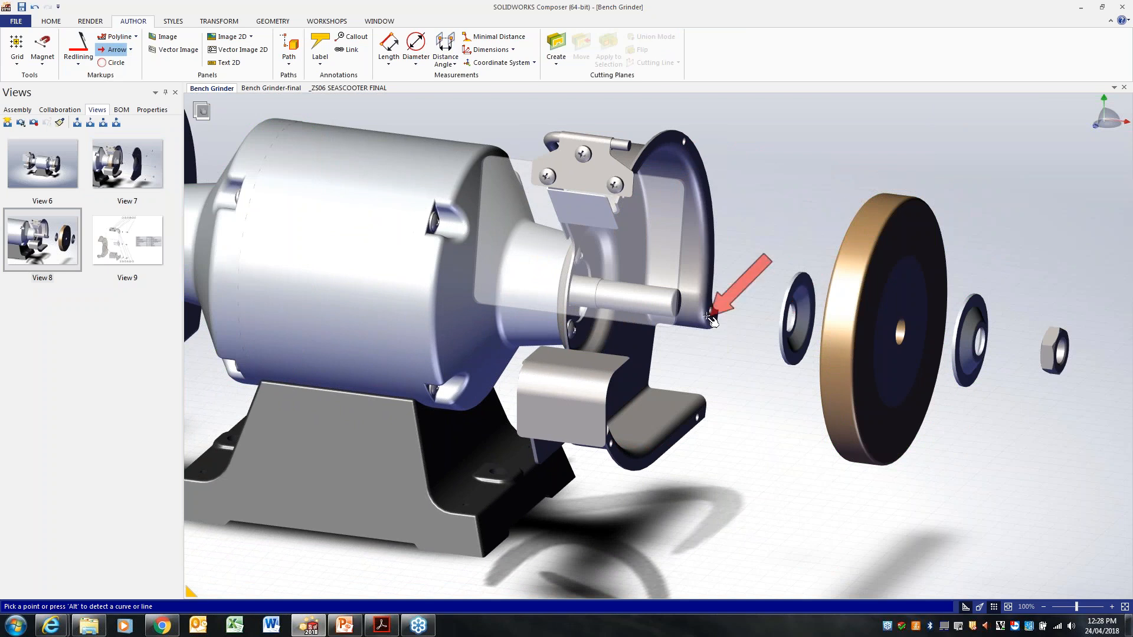
key(alt)
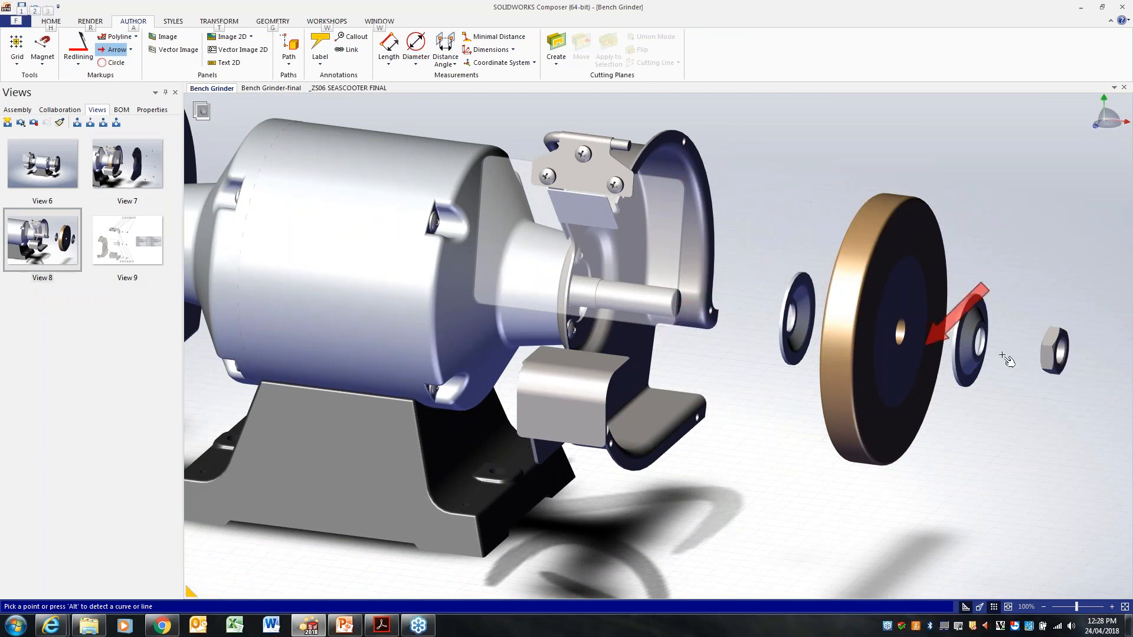
click(1047, 351)
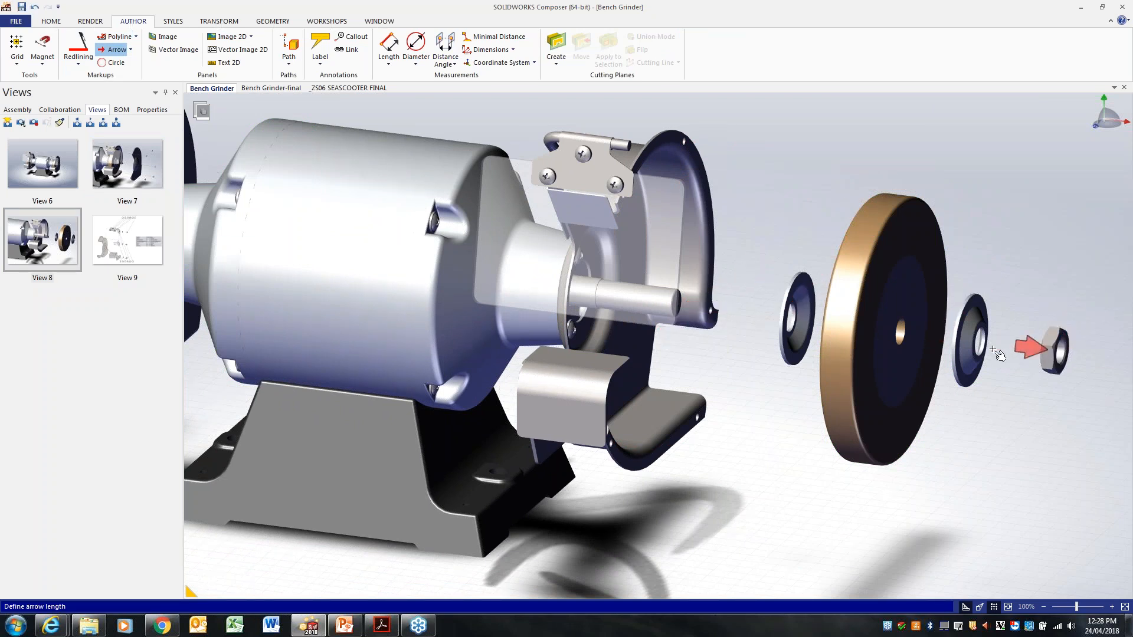
key(alt)
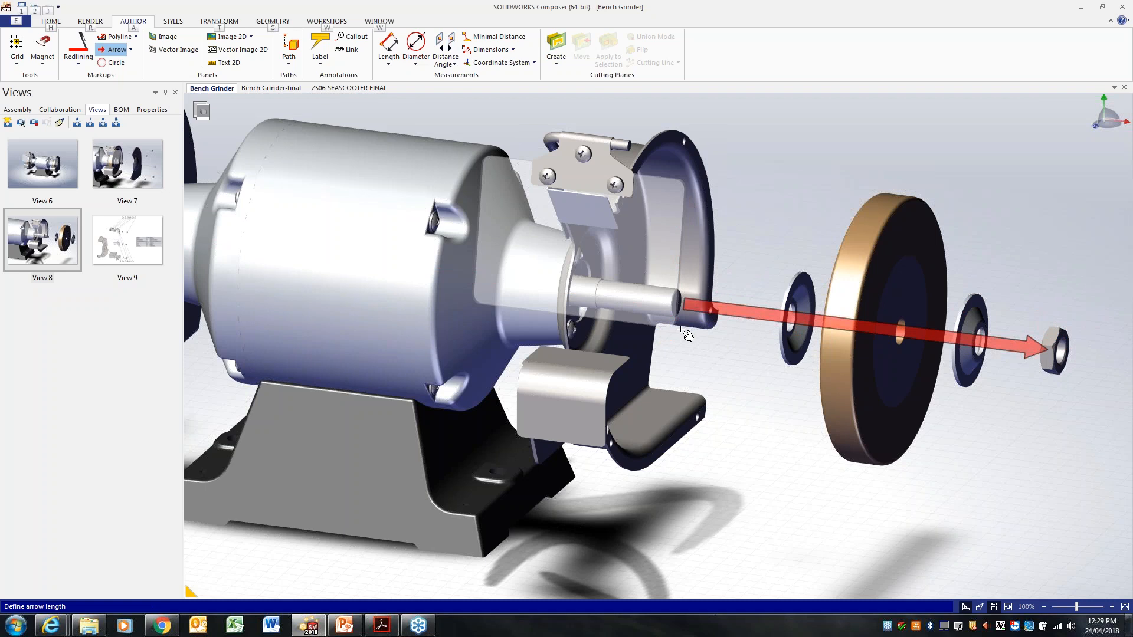
click(682, 329)
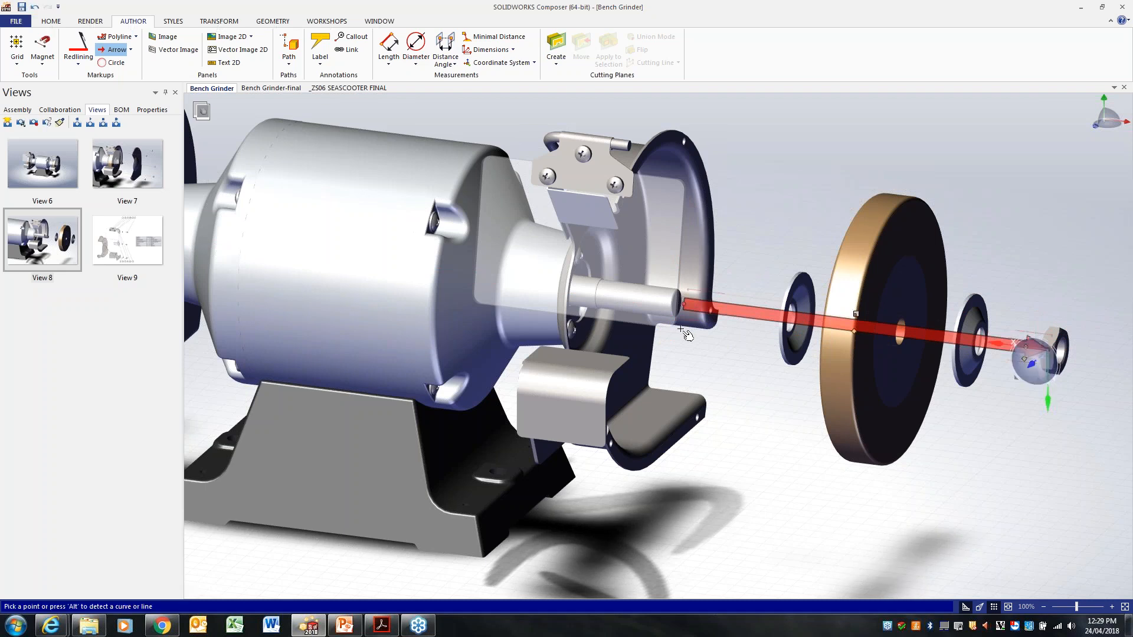
key(Escape)
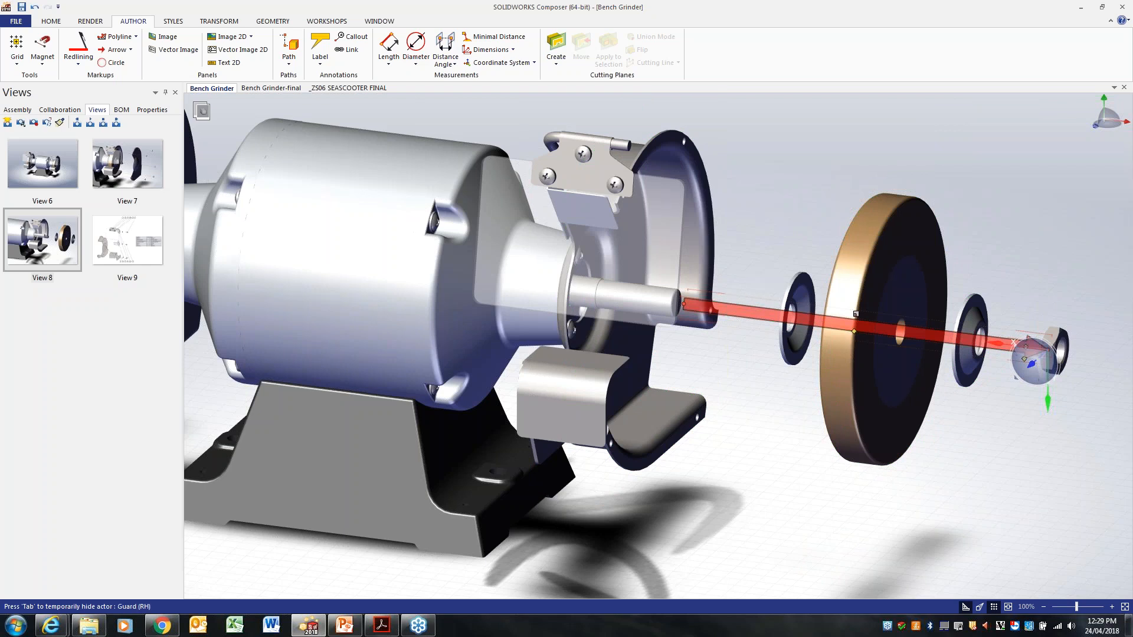
Step: Apply the Red arrow style to the arrow running through the exploded wheel parts
click(152, 109)
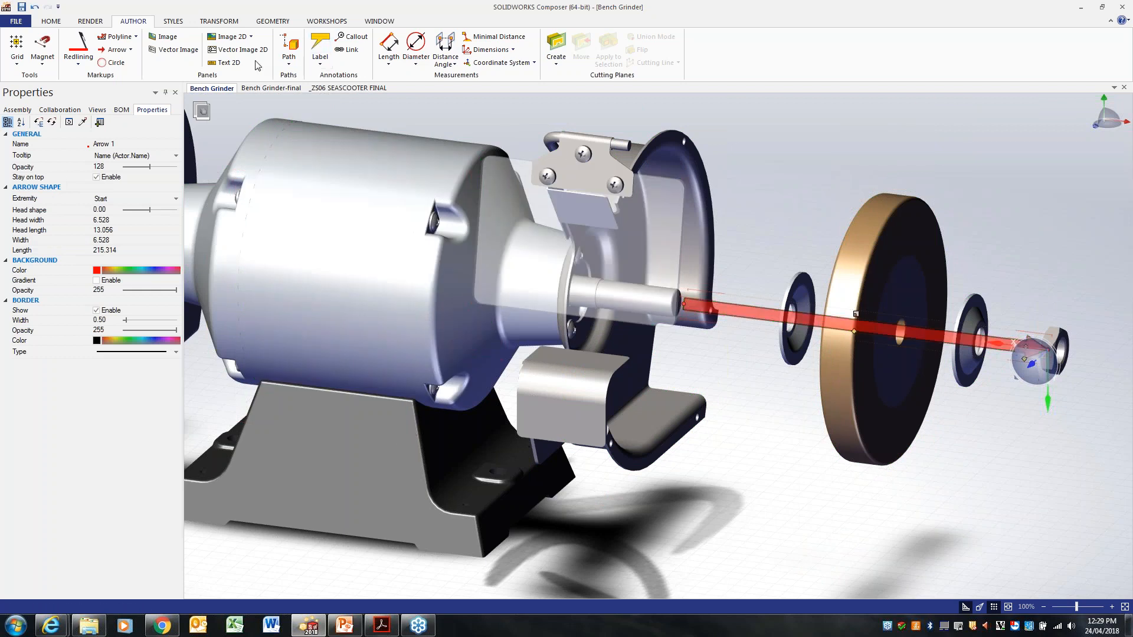
click(172, 21)
click(26, 50)
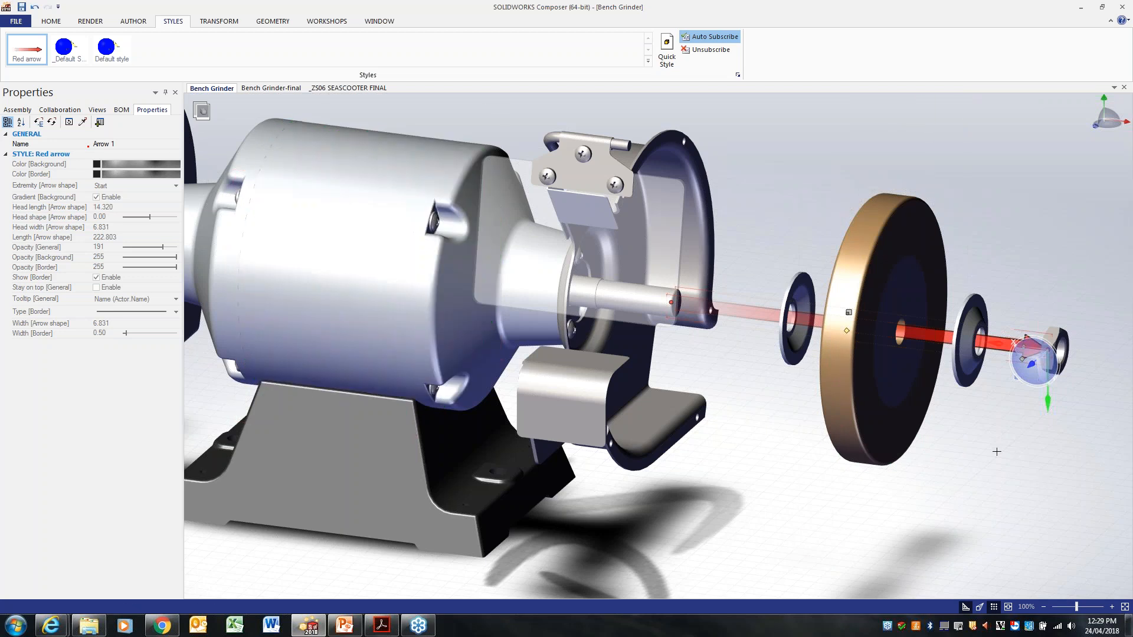
click(979, 447)
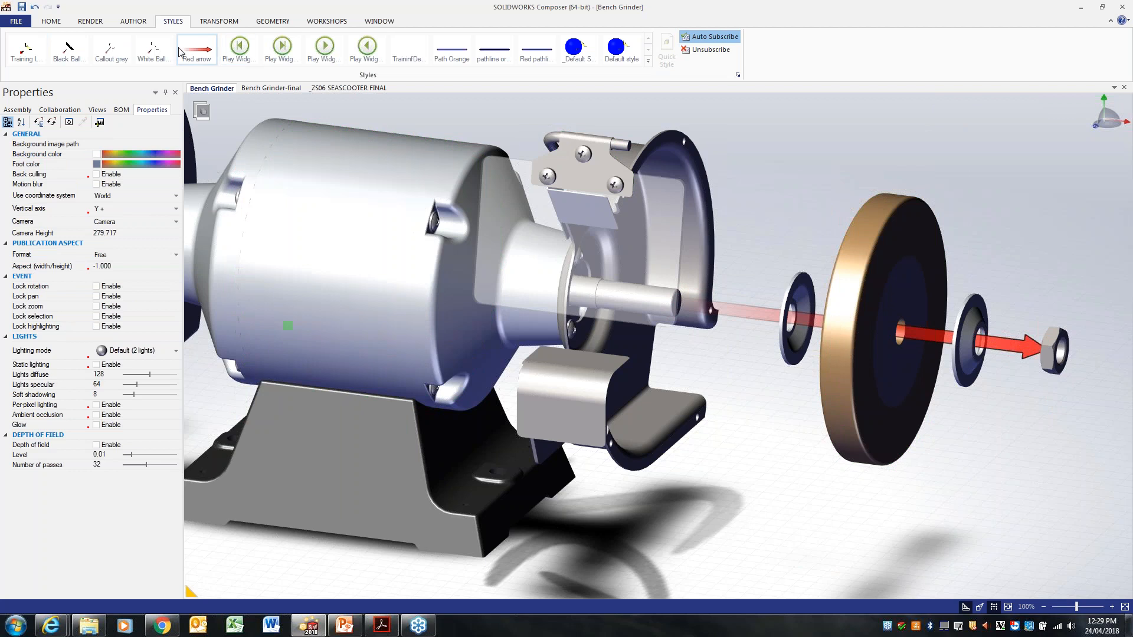
Step: Try to add a circular arrow around the wheel's rim, shortened to an angle of about 147 degrees, and discard it
click(118, 24)
click(130, 49)
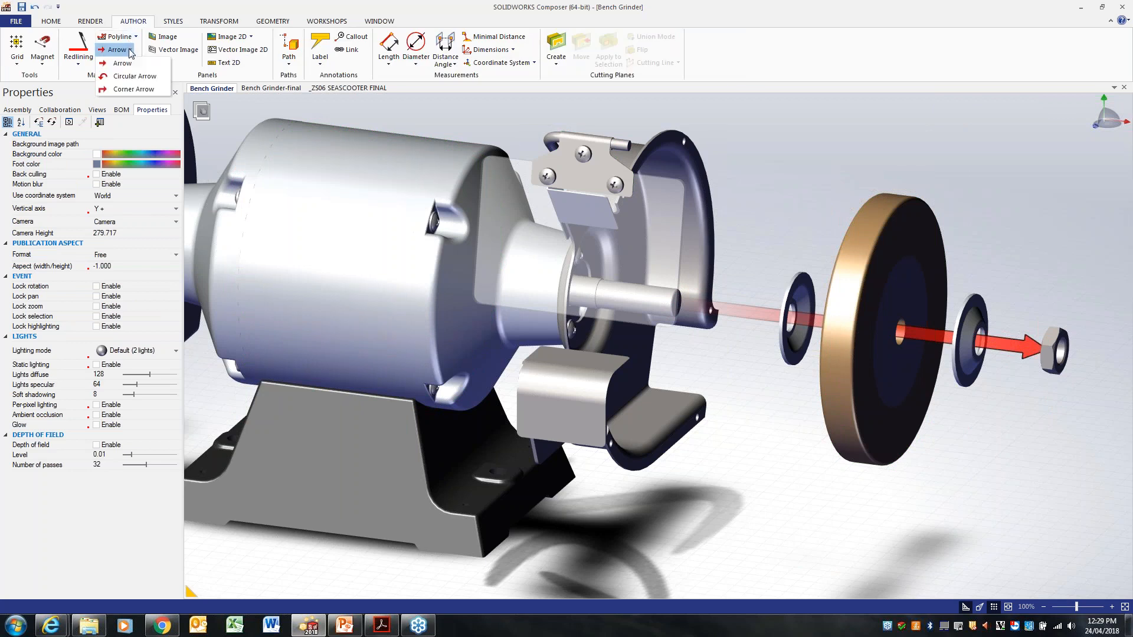
click(127, 80)
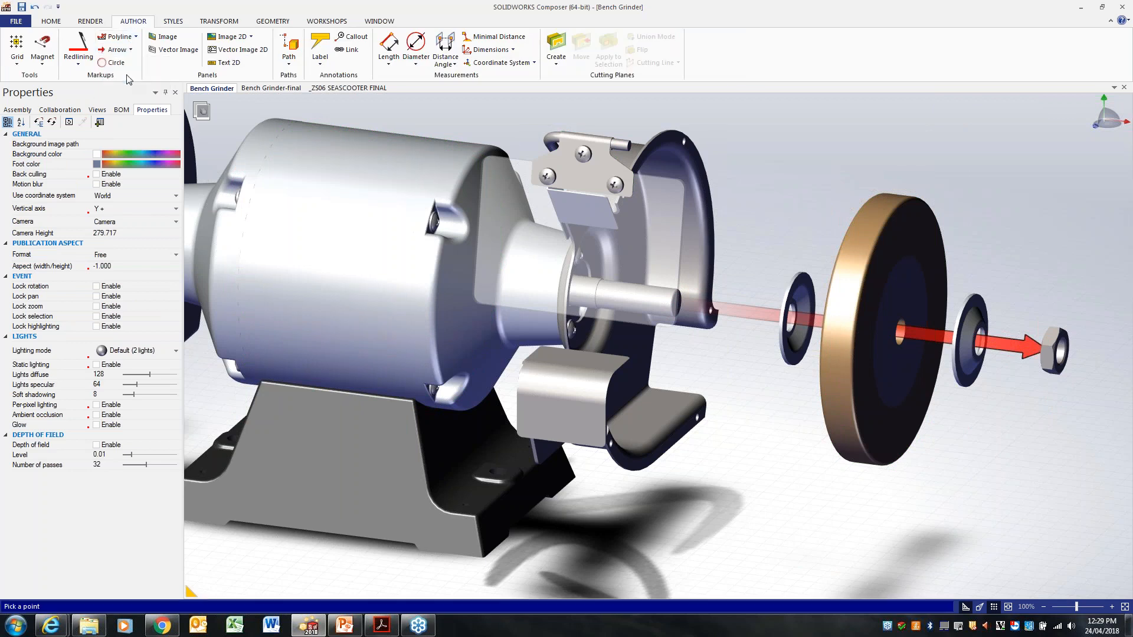
click(883, 334)
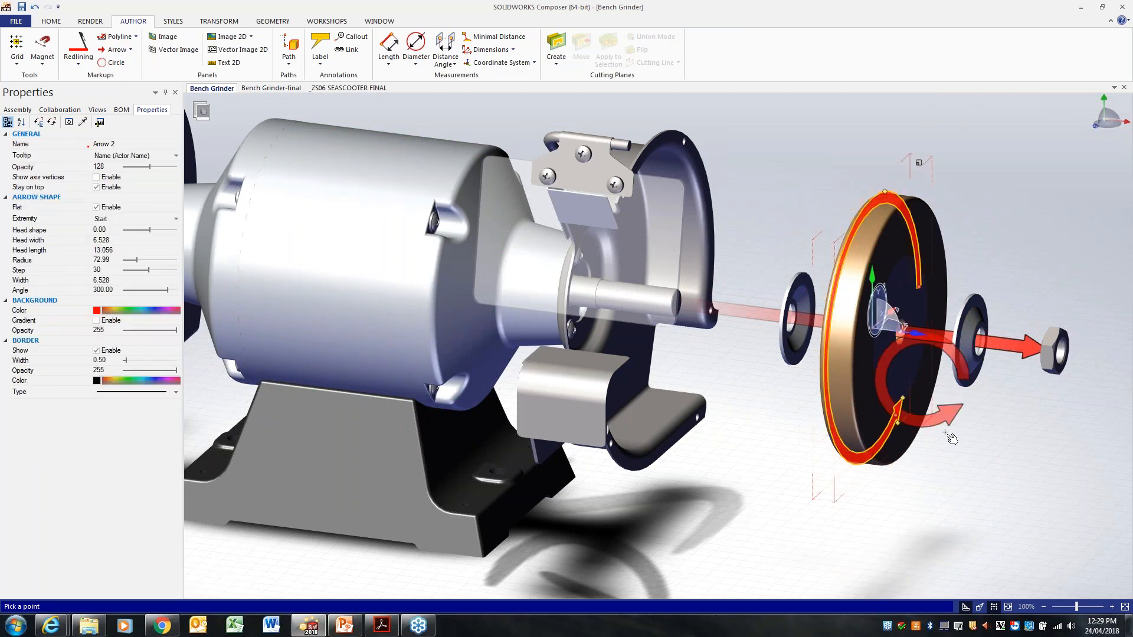
key(Escape)
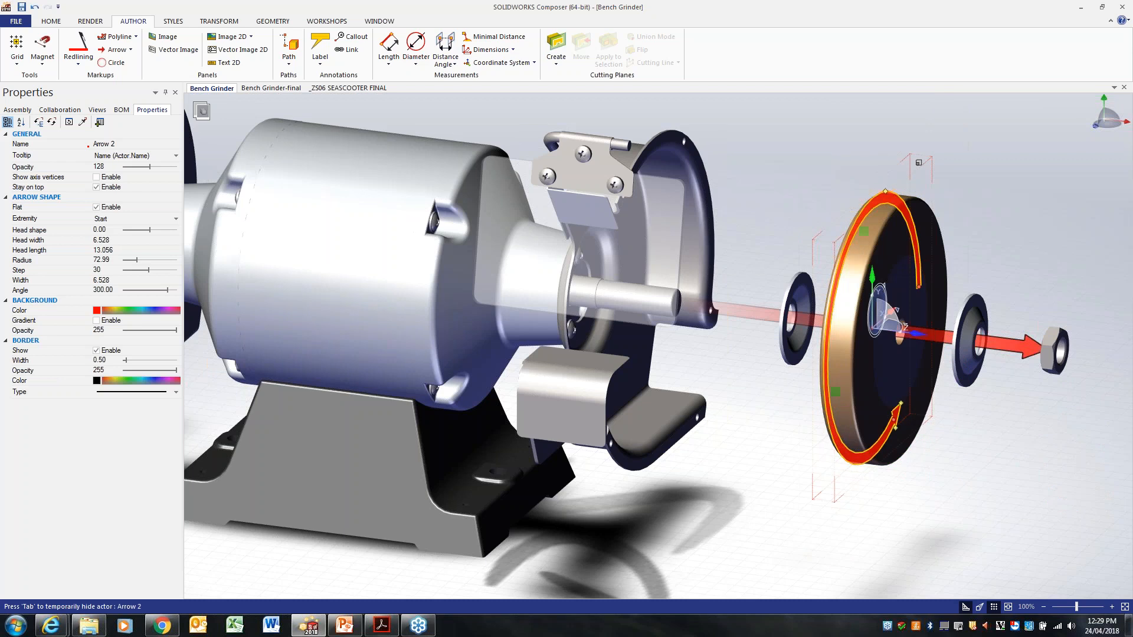
drag(879, 423, 828, 316)
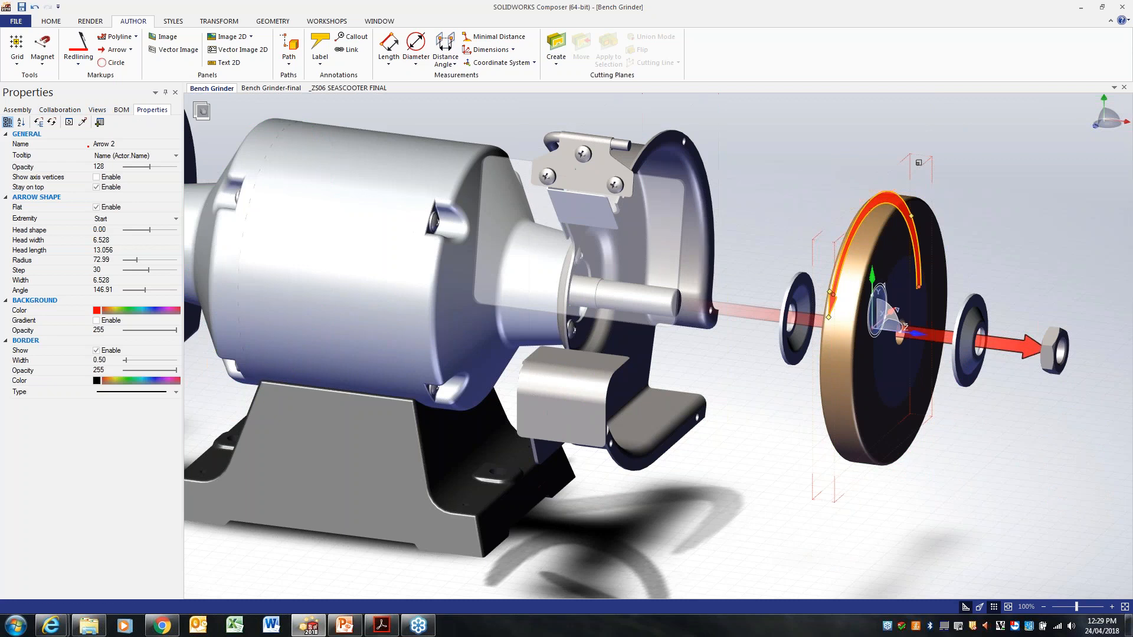
click(892, 194)
drag(940, 335, 889, 326)
key(Escape)
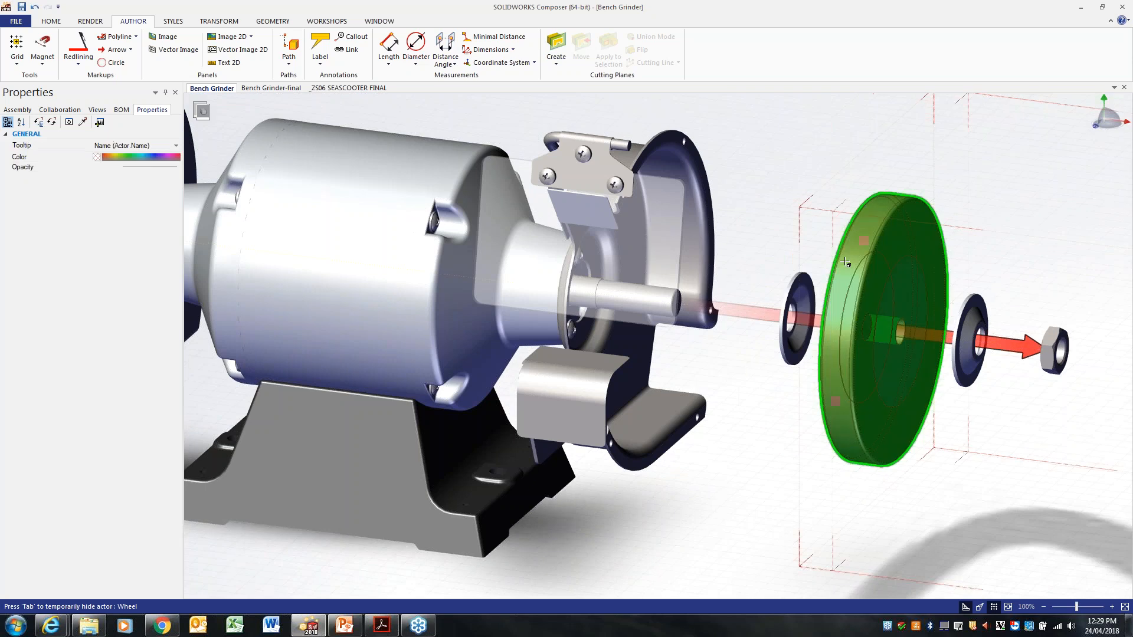
key(ctrl+z)
click(985, 161)
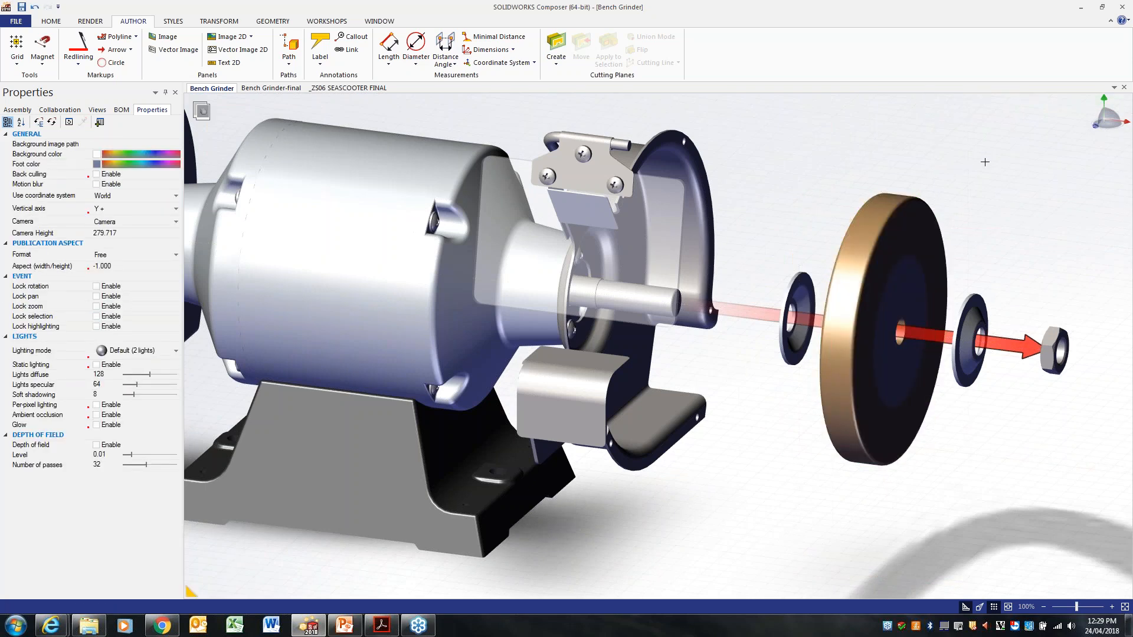
click(130, 50)
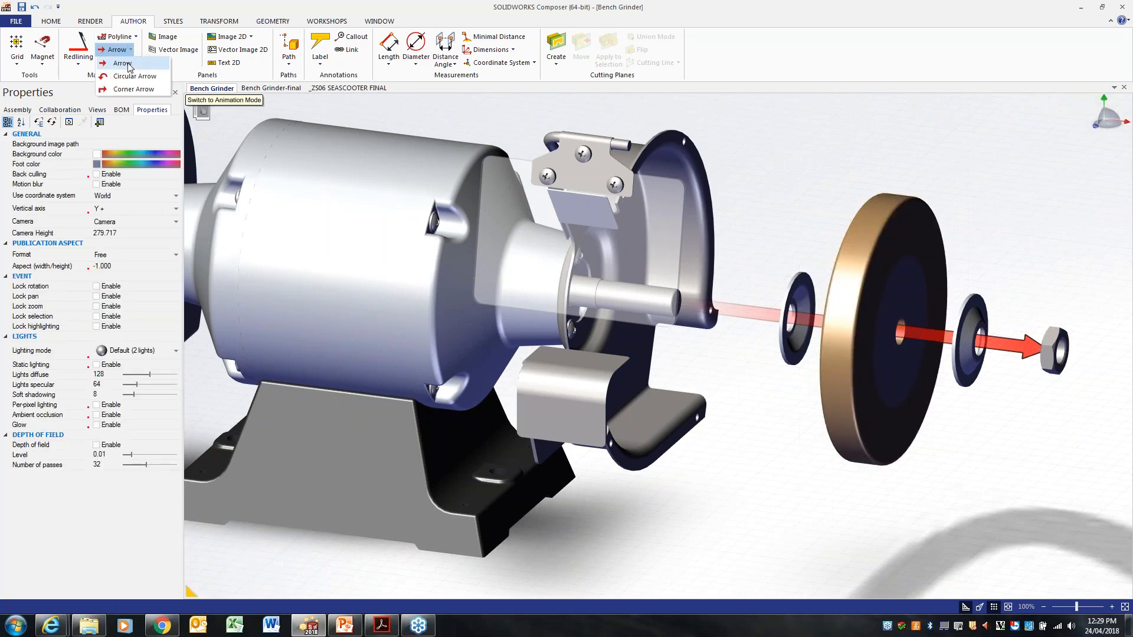
click(121, 77)
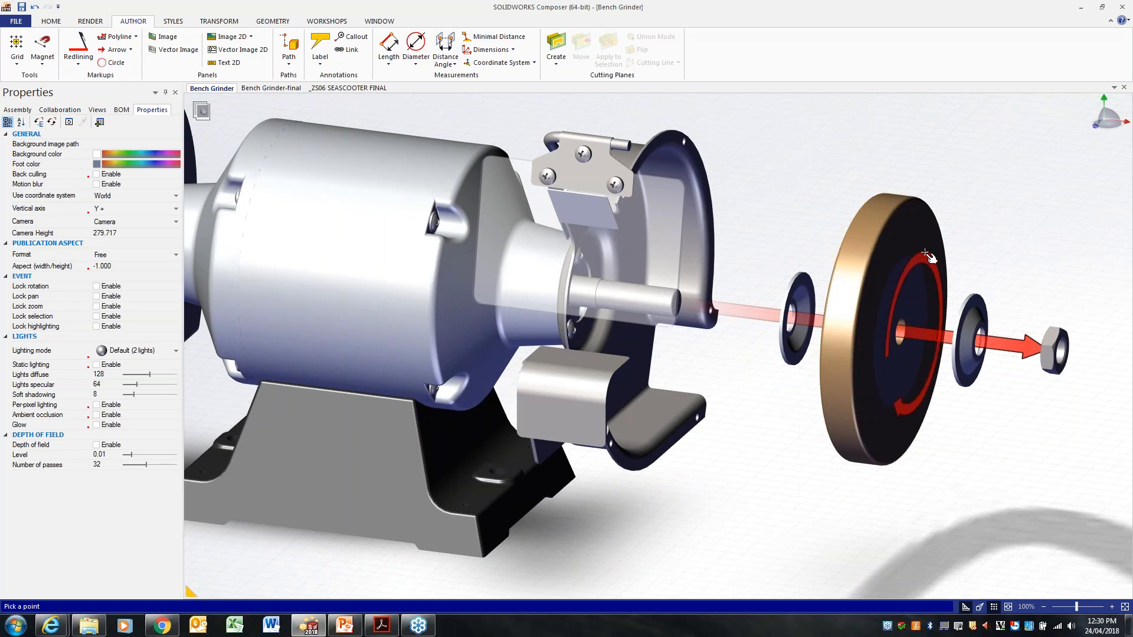
key(Escape)
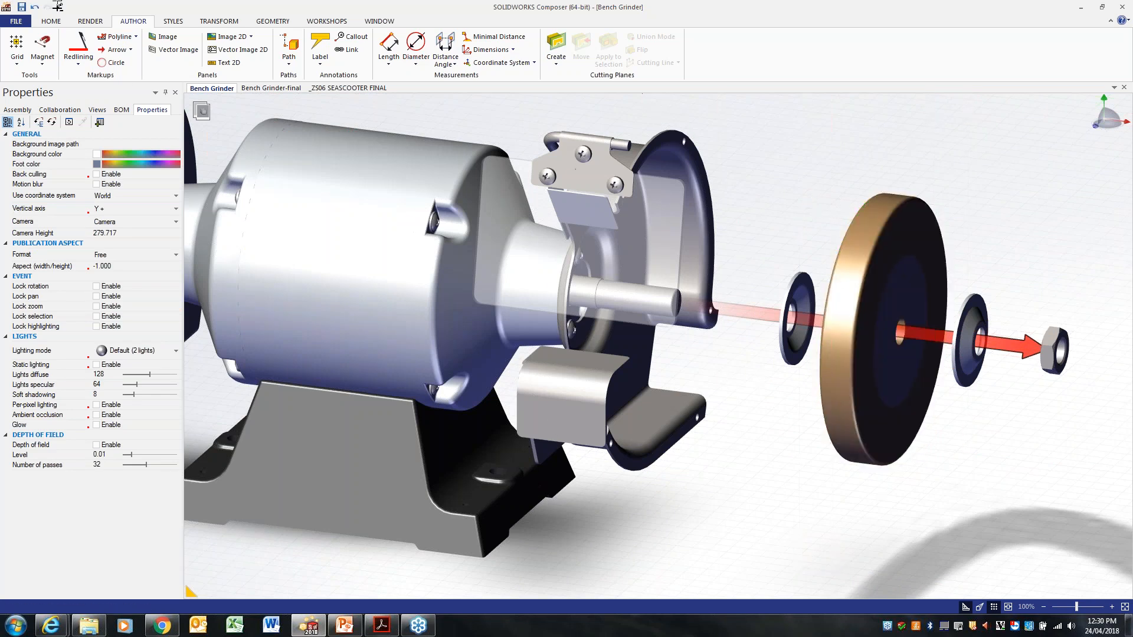
Step: Update View 8 to include the red arrow, and go to View 6
click(100, 111)
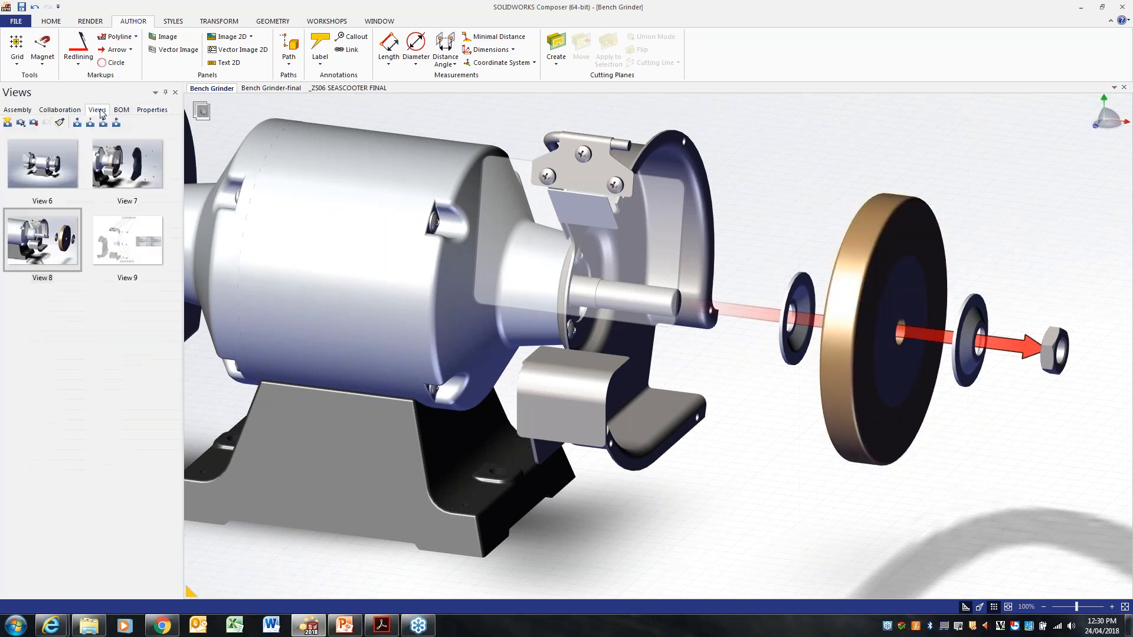
click(36, 170)
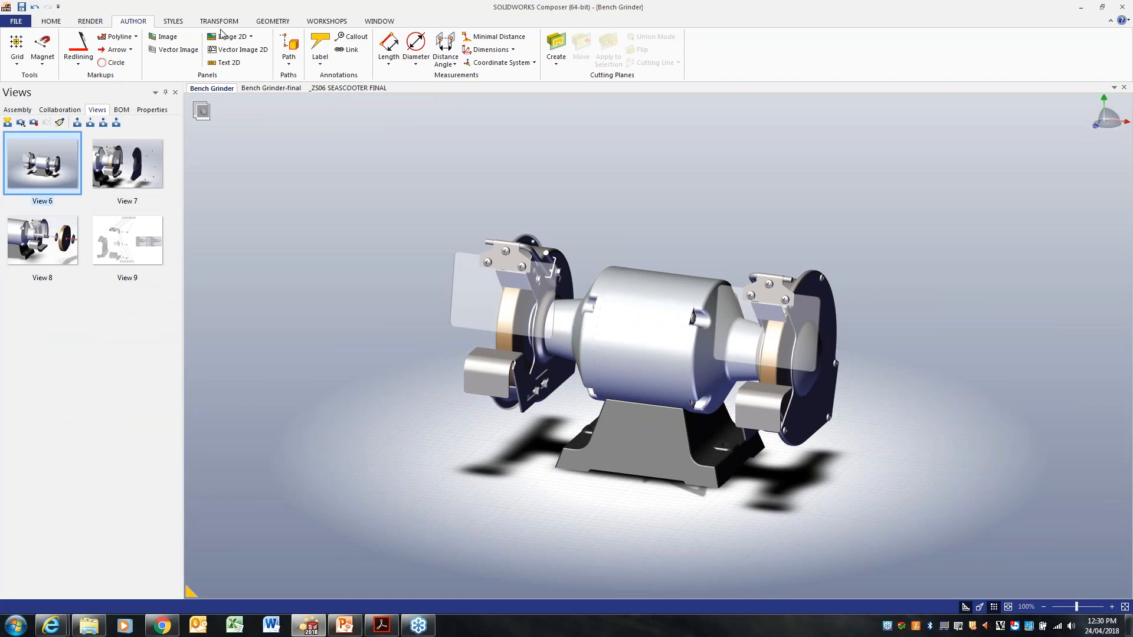
Step: Place the Digger over the left-hand guard and peel its parts away and back with the Onion Skin mode
click(83, 21)
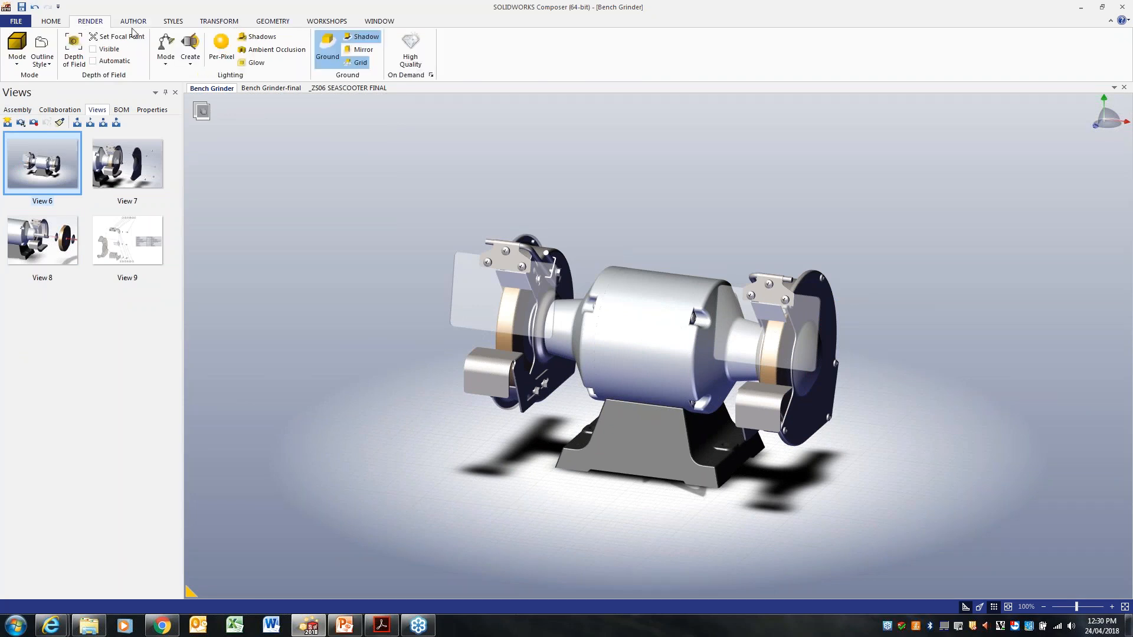
click(50, 21)
click(282, 50)
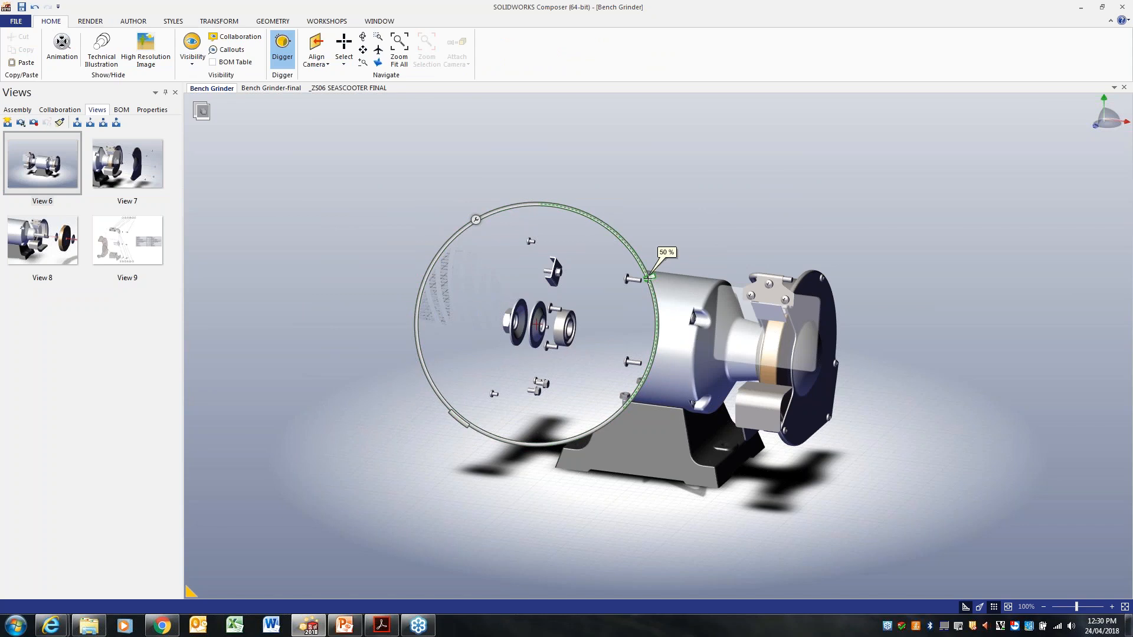
drag(649, 277, 642, 276)
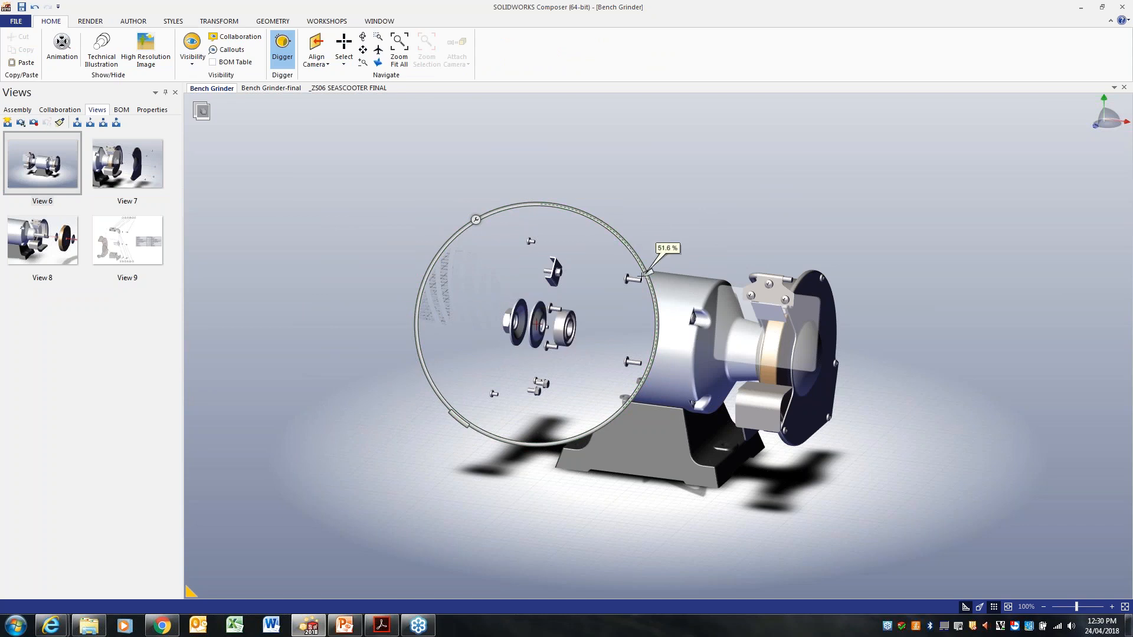
click(475, 220)
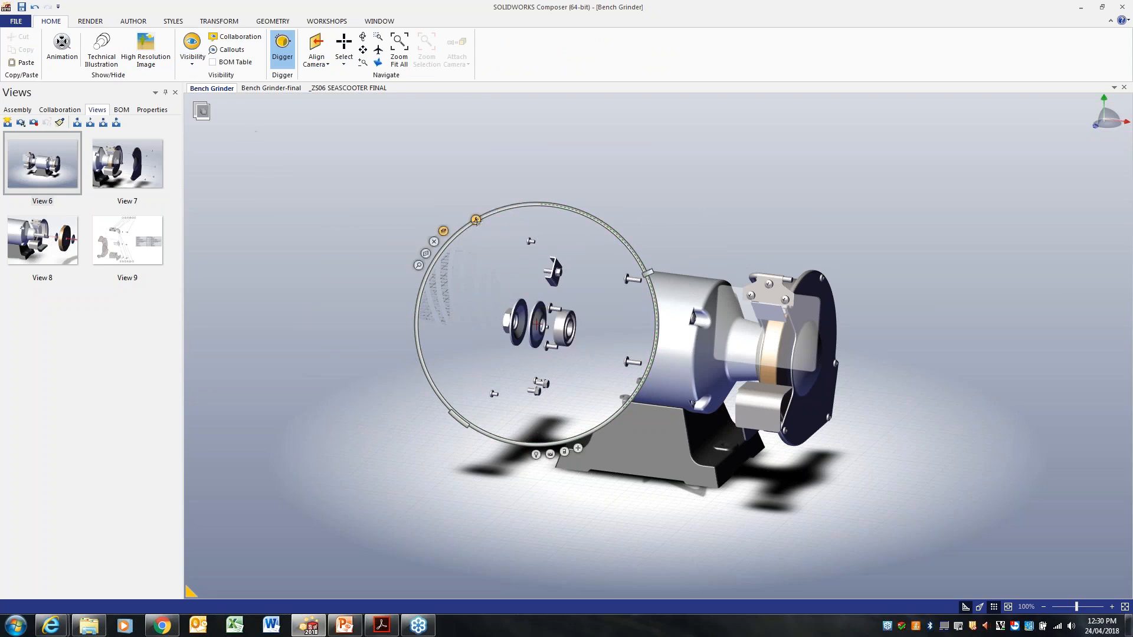
click(443, 231)
drag(646, 275, 614, 406)
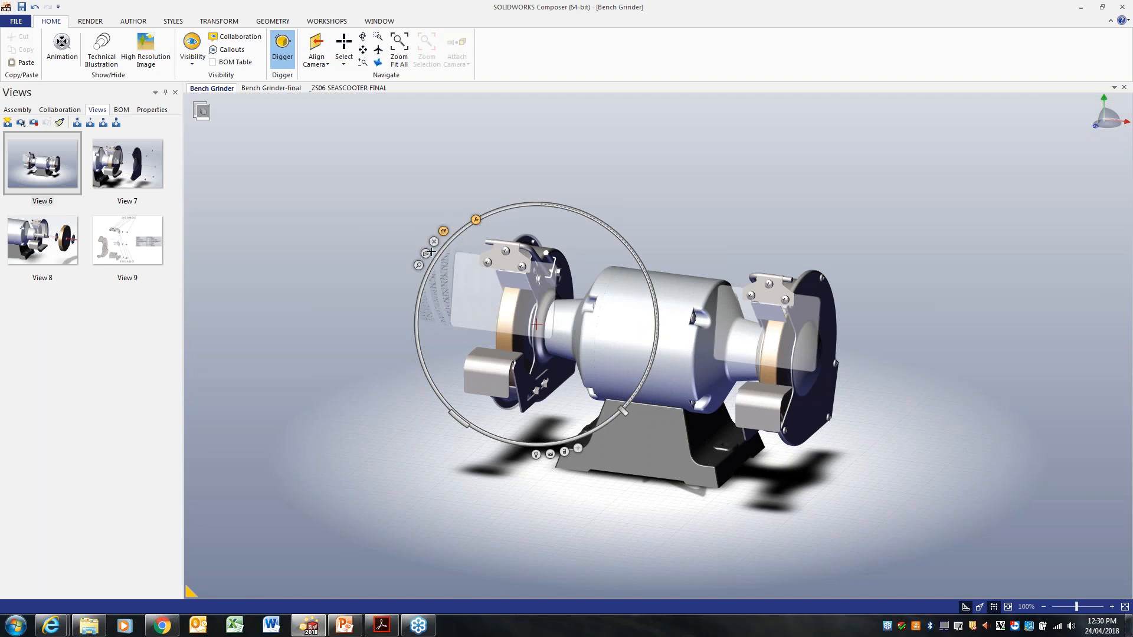
Step: Examine the inside of the left-hand guard with the Digger's X-ray and Cutting Plane modes, varying the depth of each
click(433, 241)
drag(648, 277, 659, 363)
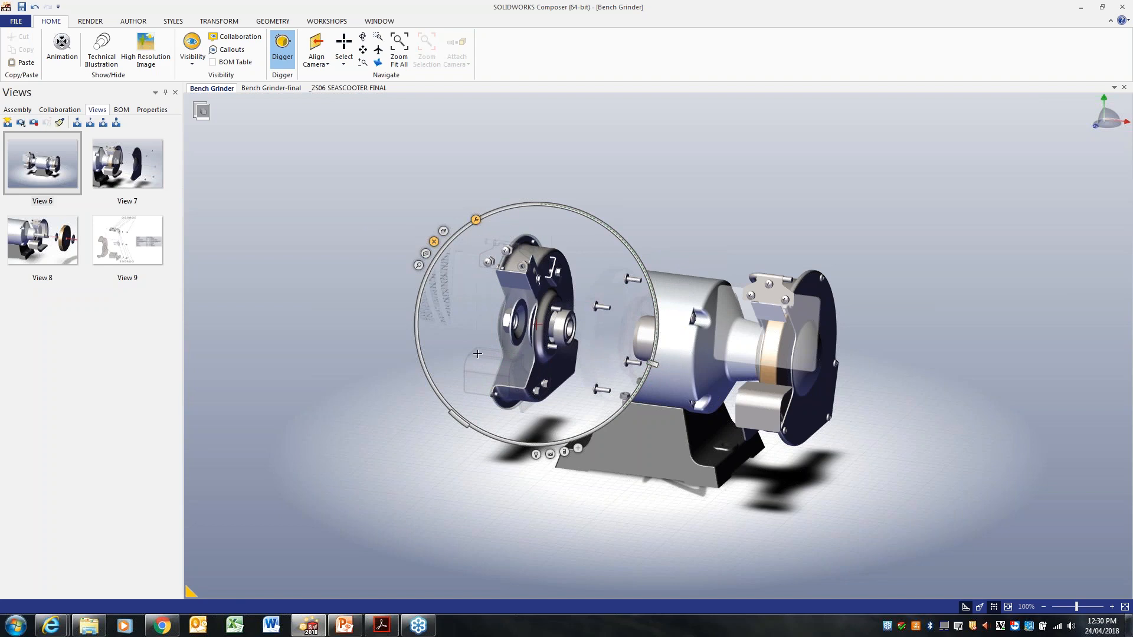
key(Tab)
click(426, 254)
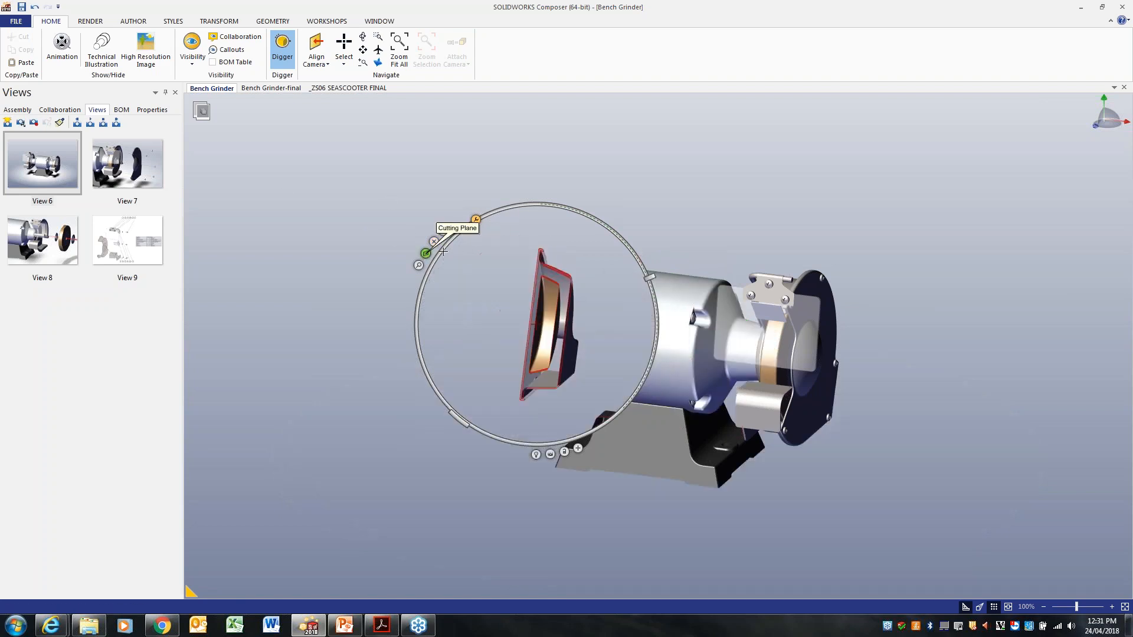
drag(644, 273, 657, 290)
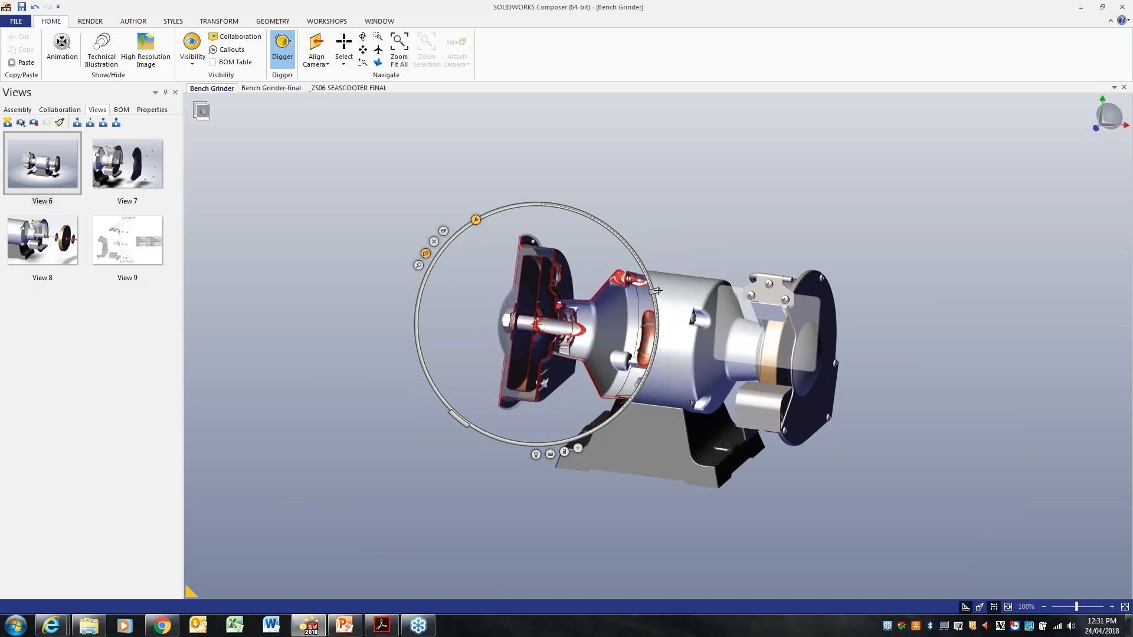
Step: Magnify the left-hand guard with the Digger, capture it as a 2D image, and place the detail below and left of the grinder
click(418, 265)
drag(648, 275, 653, 358)
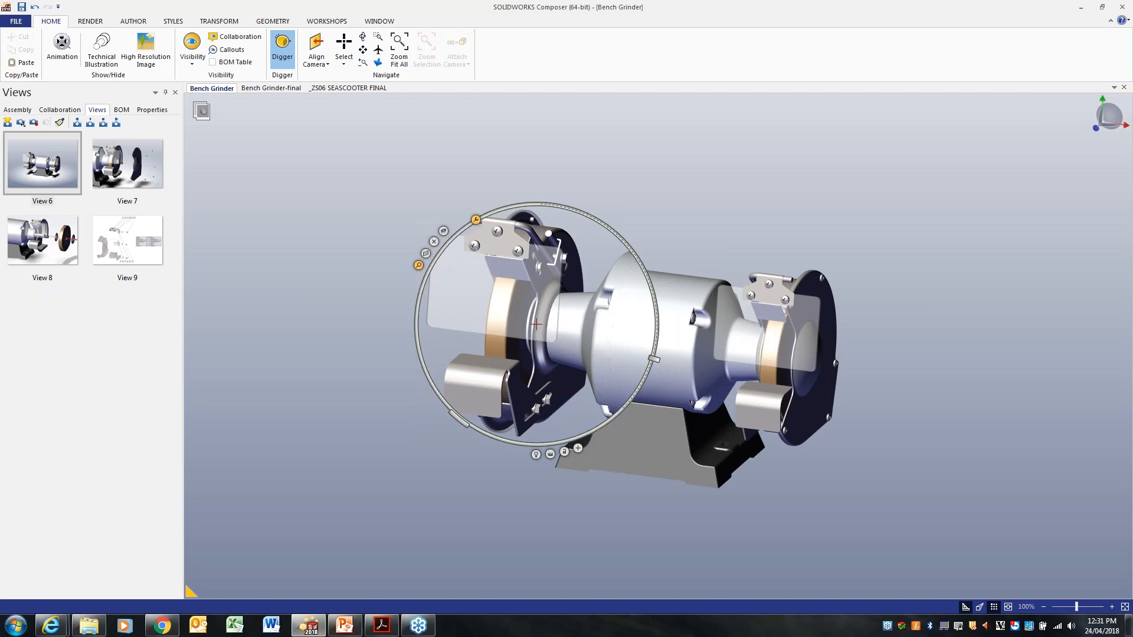
click(550, 455)
drag(575, 302, 354, 440)
click(152, 110)
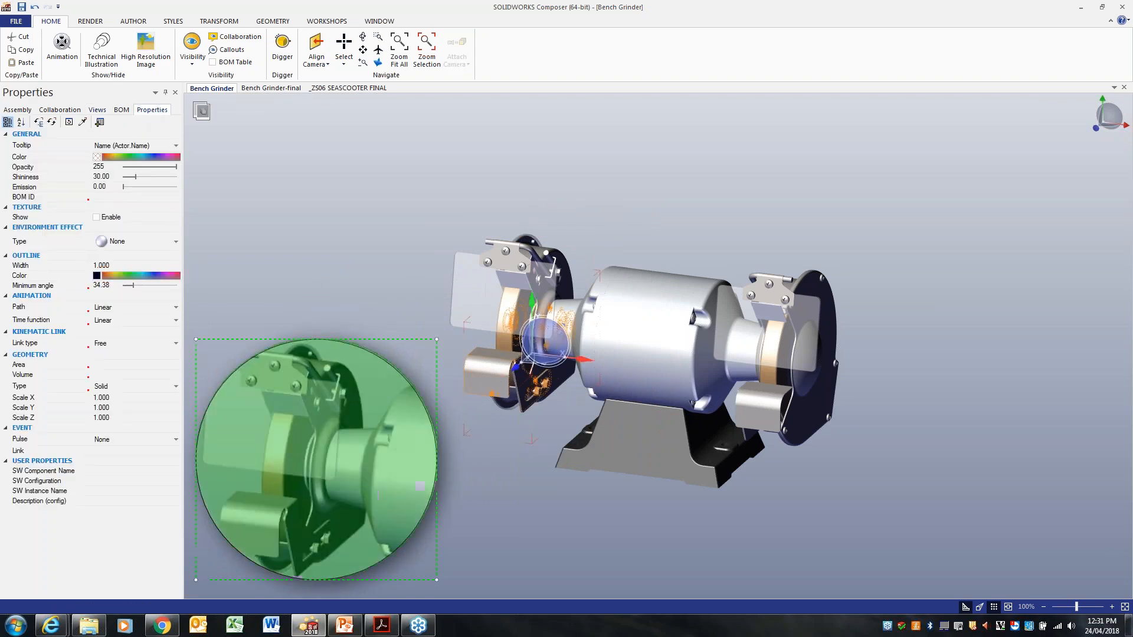
click(347, 193)
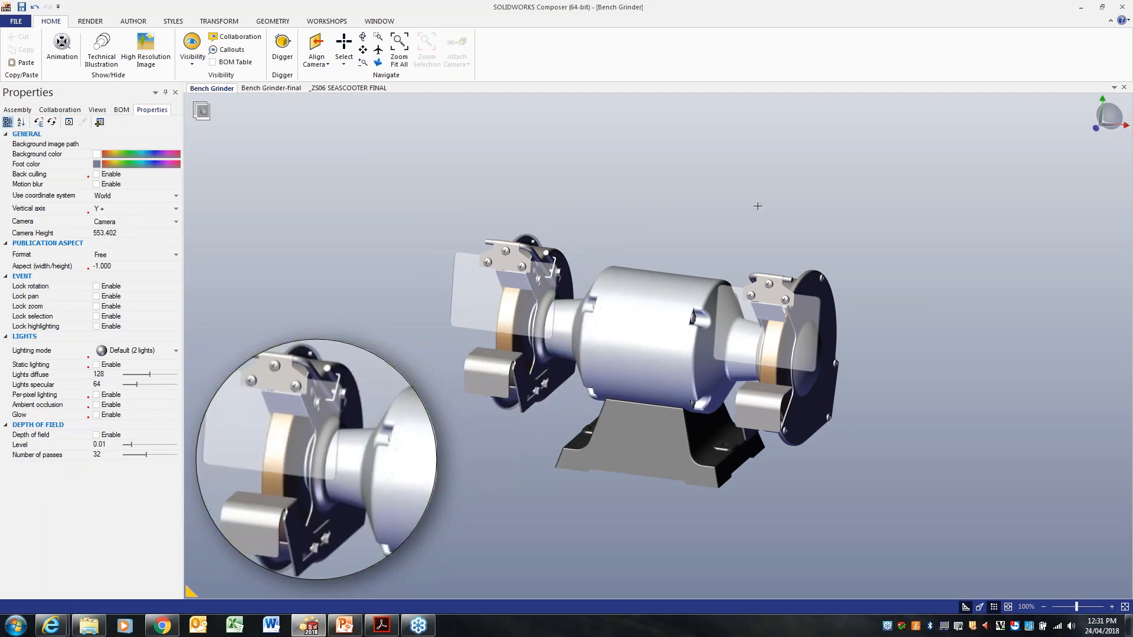
Step: Use the High Resolution Image workshop to create a detail view of the stator inside the motor body
click(316, 22)
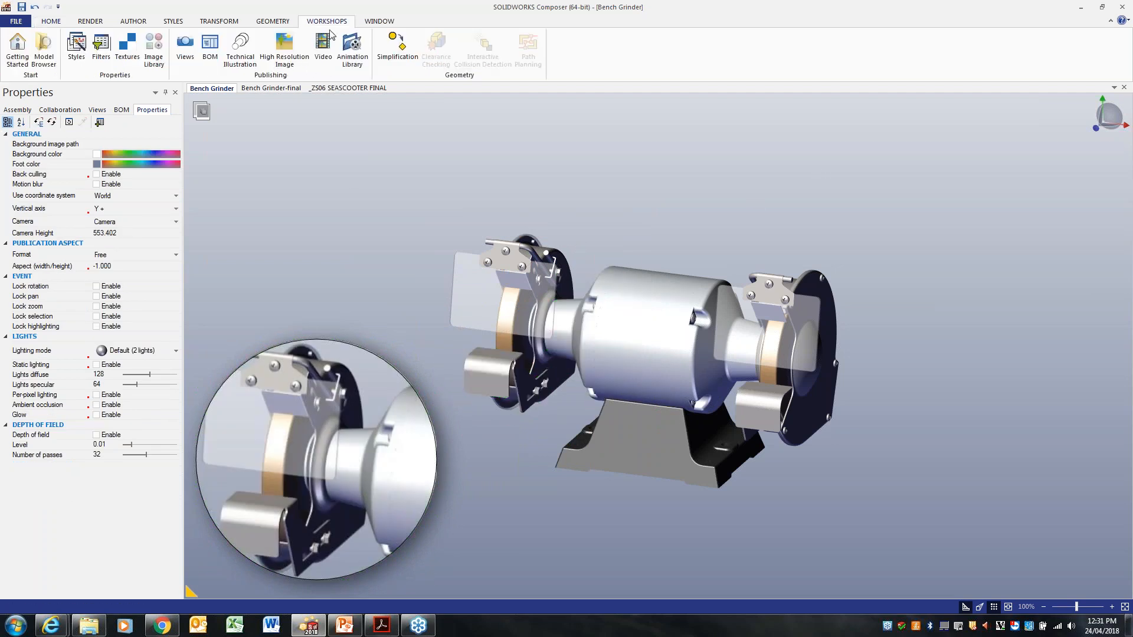
click(286, 47)
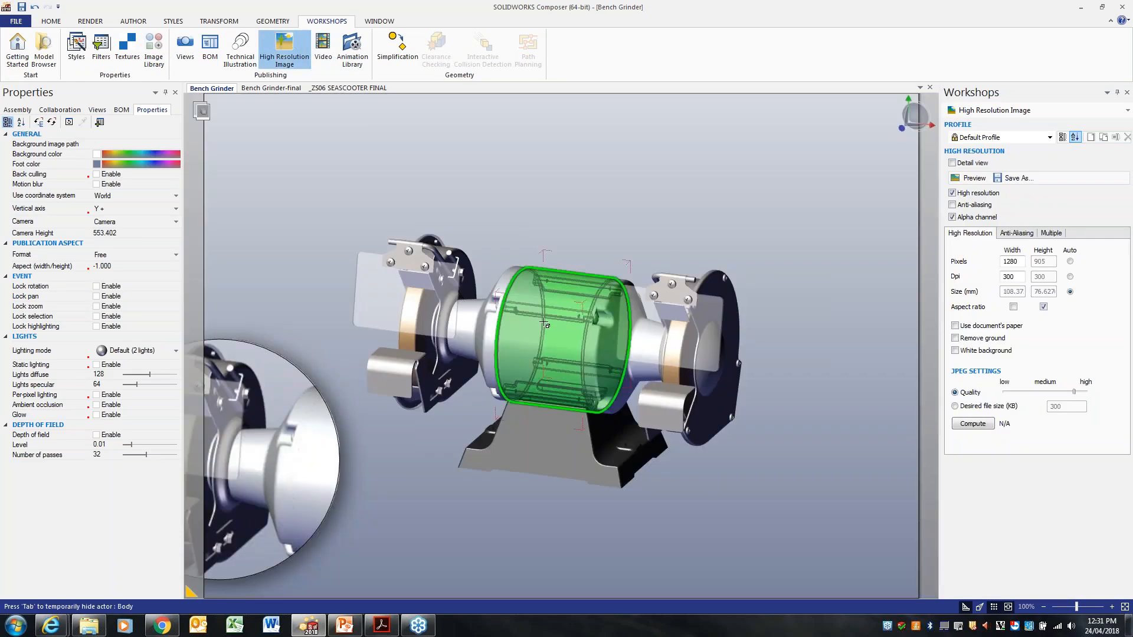
key(Tab)
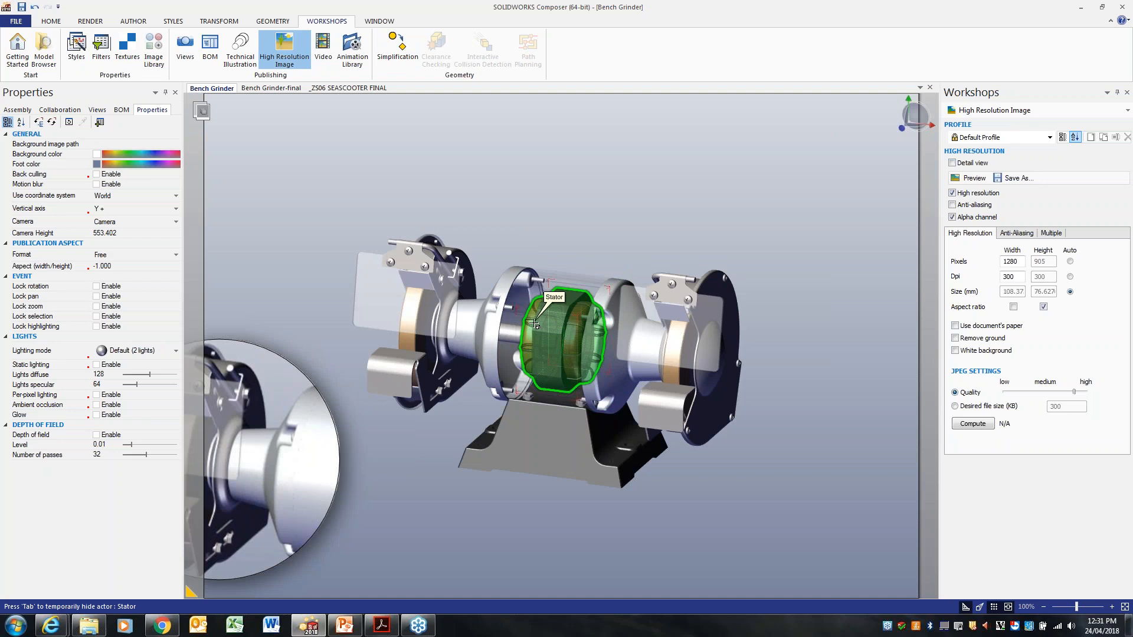
click(535, 324)
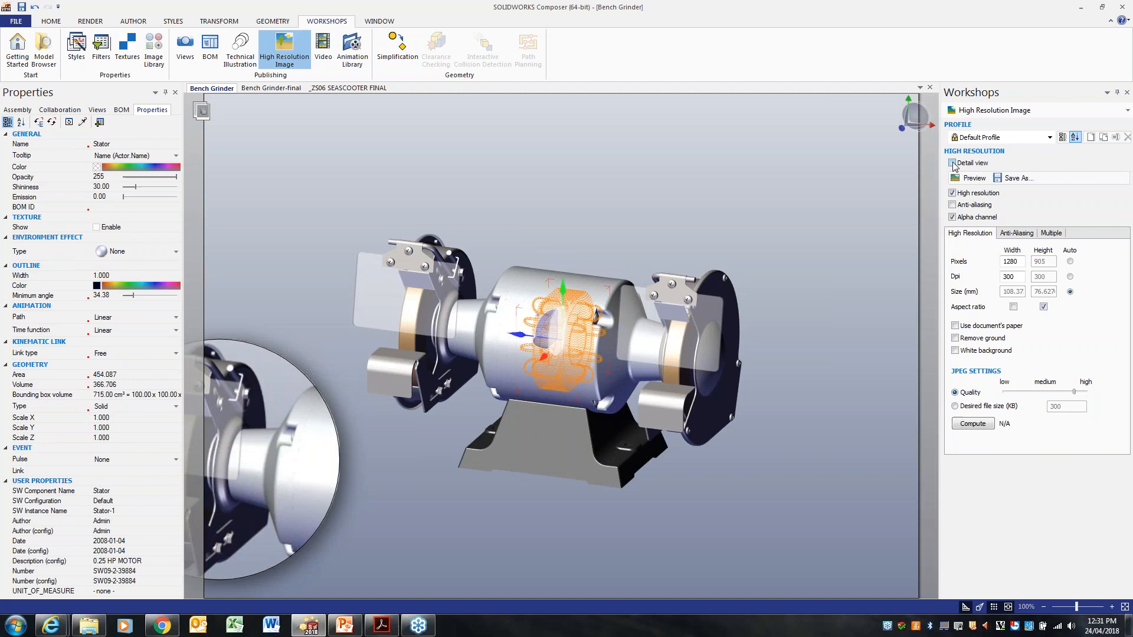
click(953, 165)
click(969, 178)
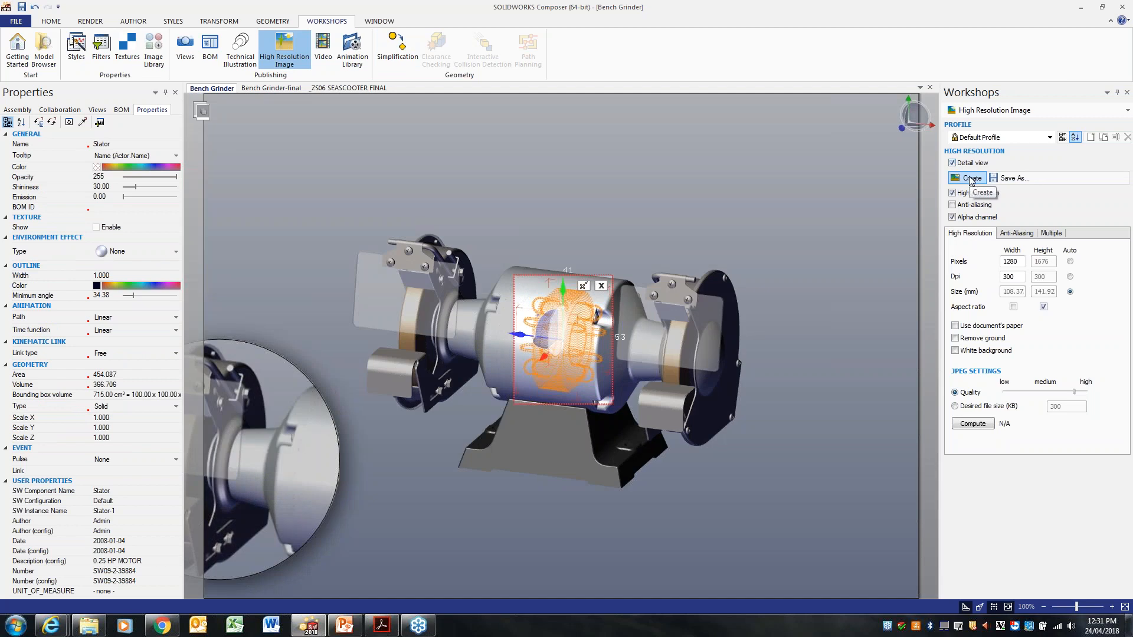
Step: Place the stator detail image above and to the right of the grinder and close its image area frame
drag(279, 189, 245, 246)
click(291, 189)
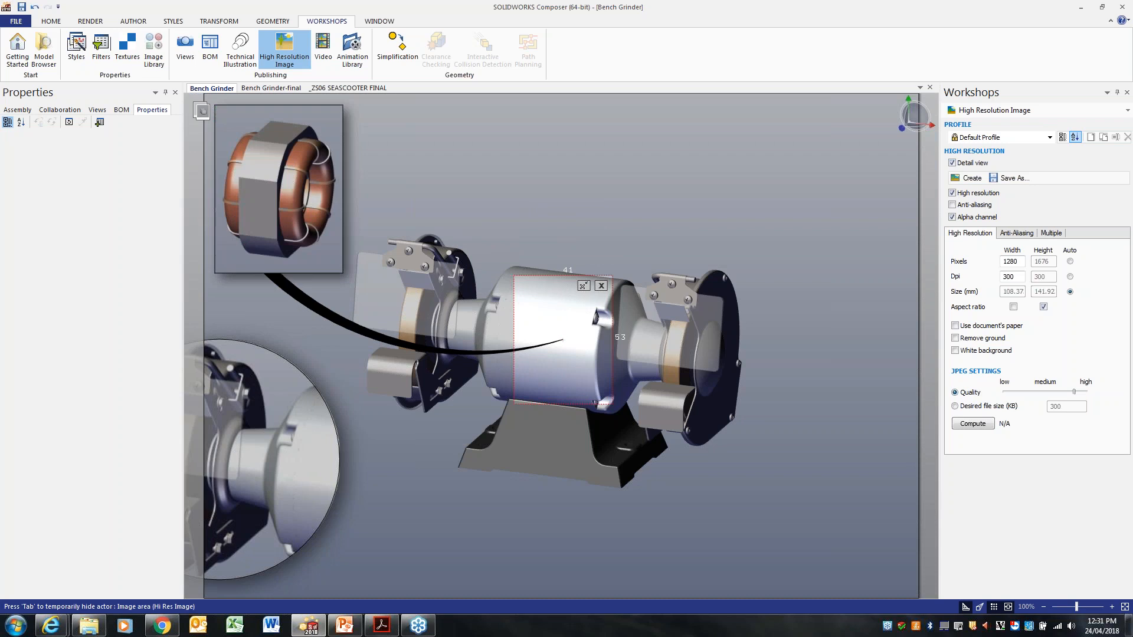
drag(344, 162, 904, 162)
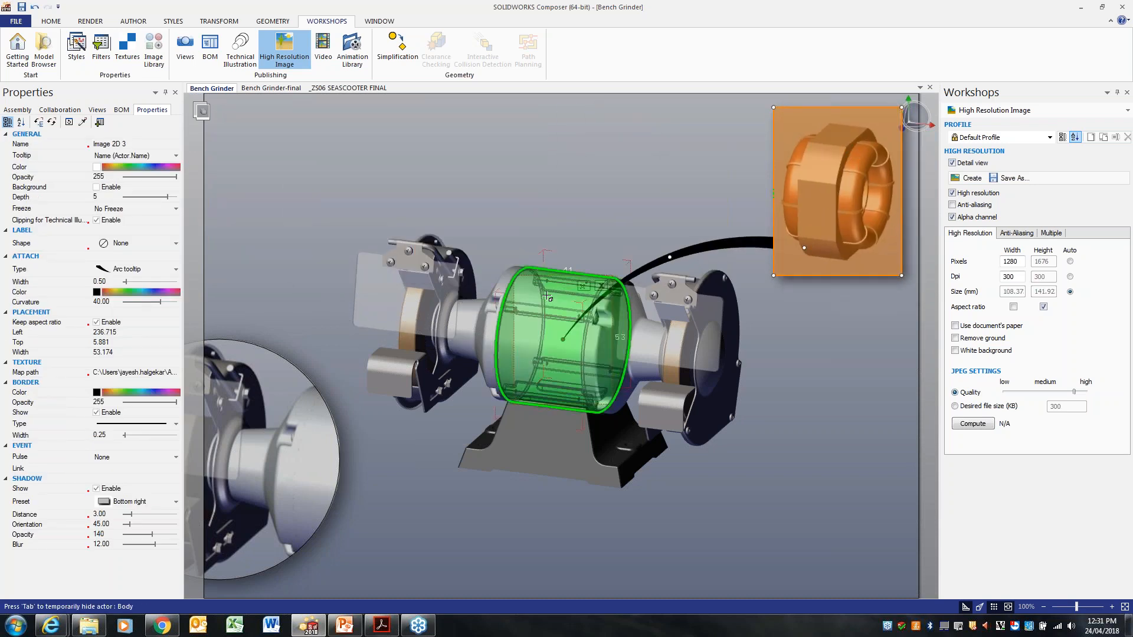
key(Escape)
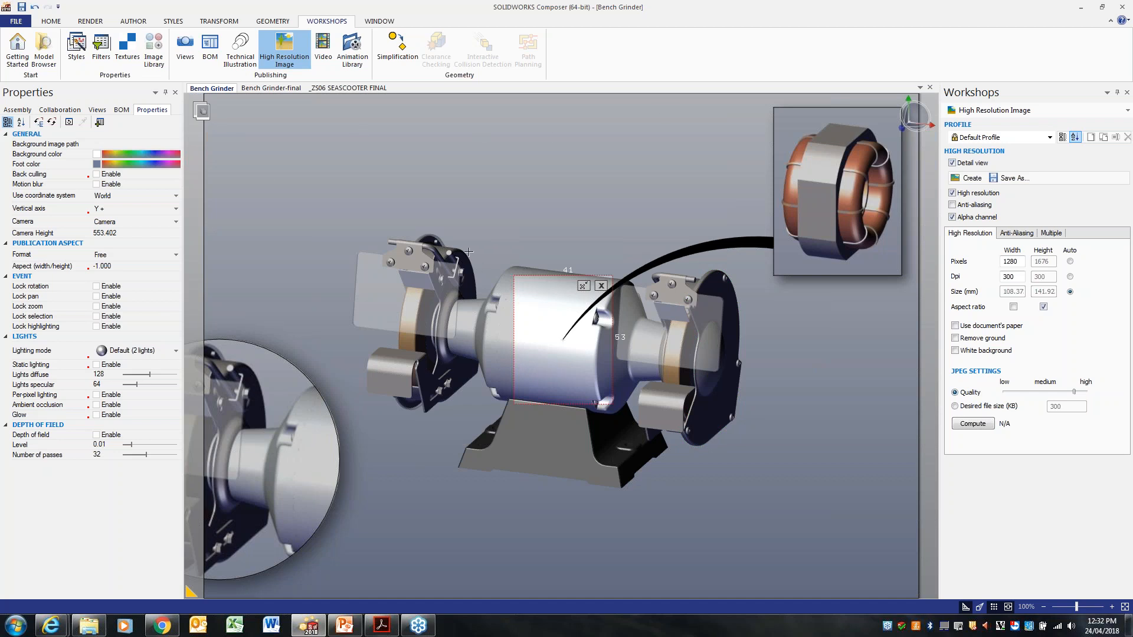
click(599, 284)
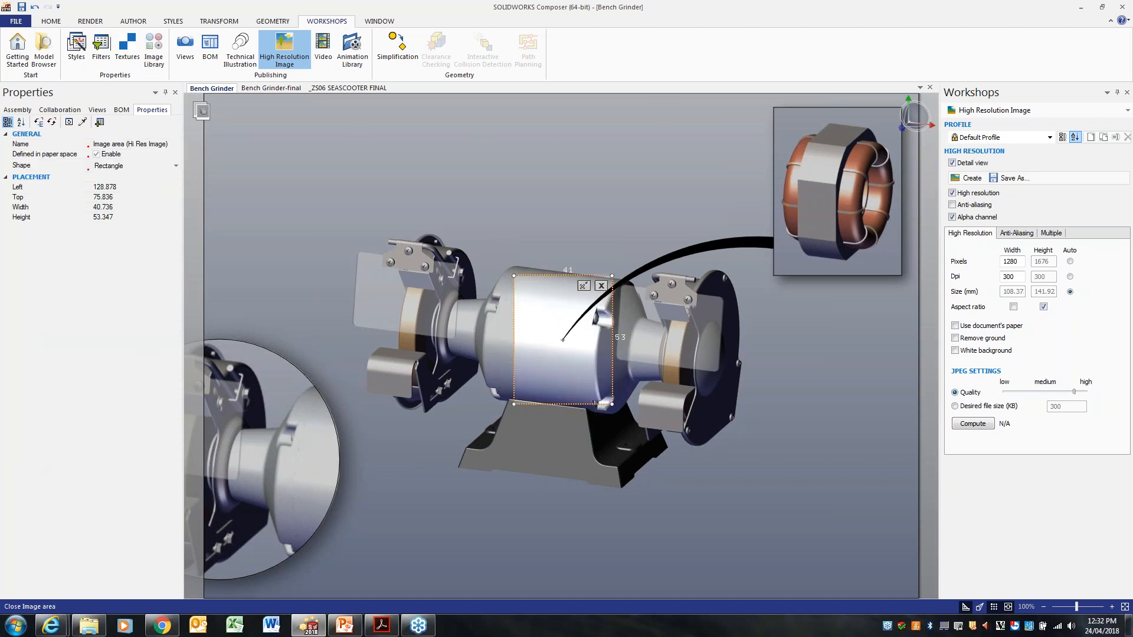
click(601, 283)
click(587, 210)
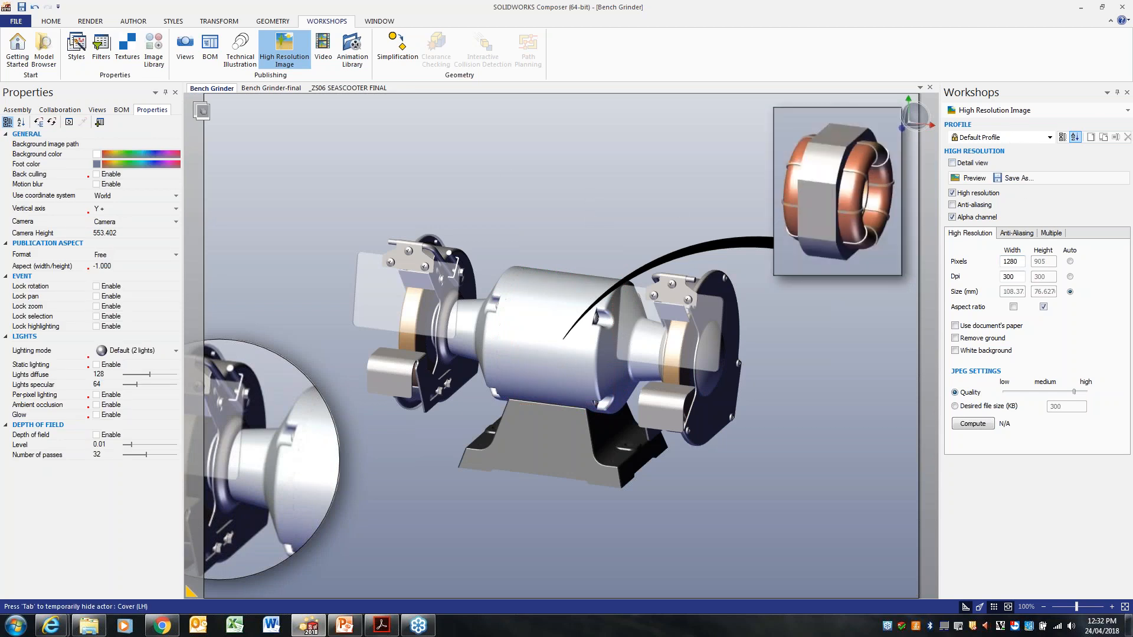
Step: Move the round guard detail fully onto the page and save the current scene as a new view
click(97, 110)
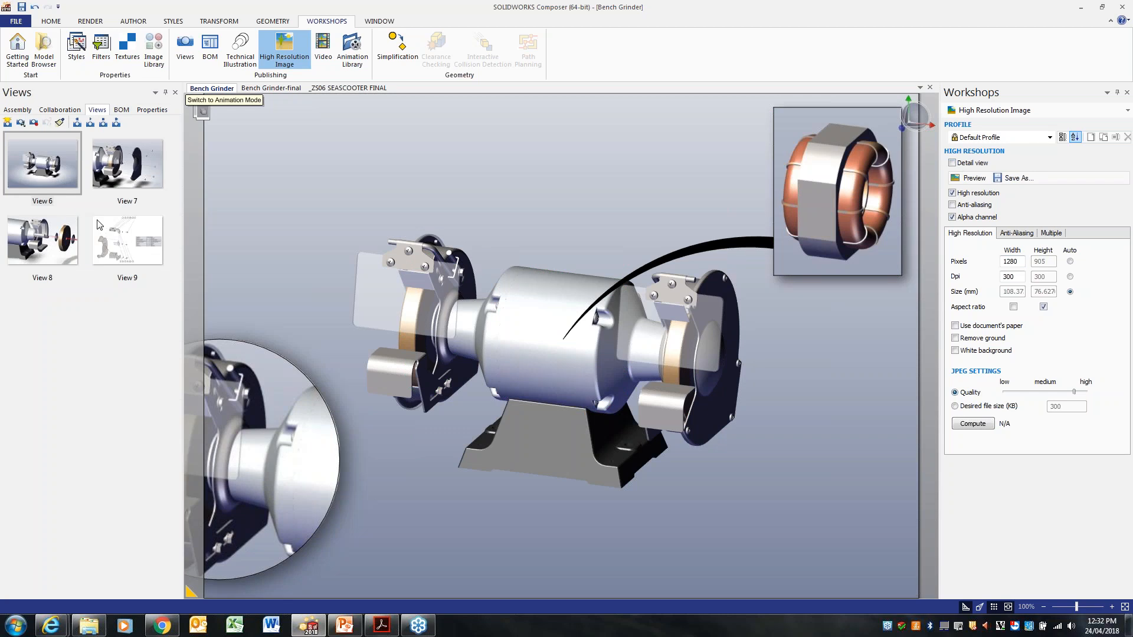
click(318, 425)
drag(318, 424, 387, 447)
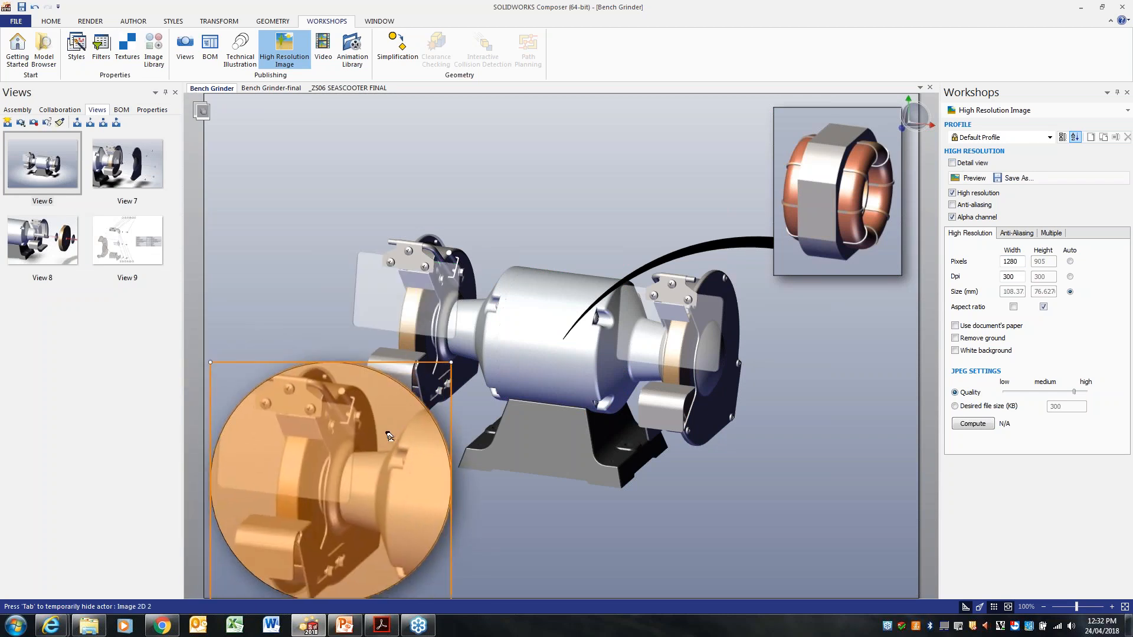
click(8, 124)
click(318, 167)
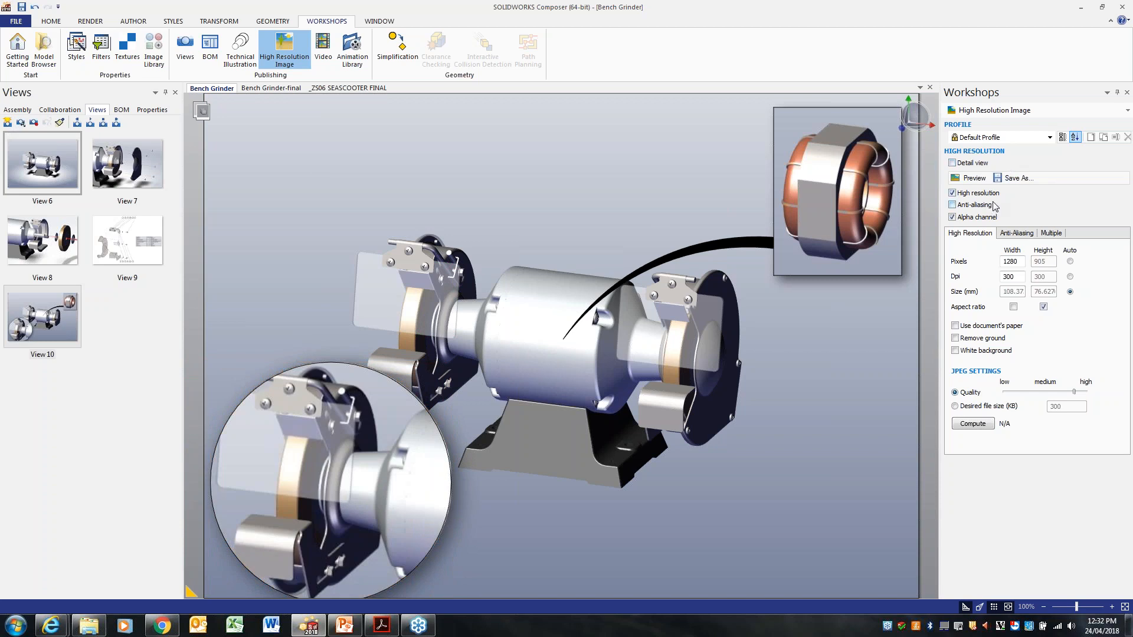
Step: Open the Technical Illustration workshop and review the available outline styles, keeping Smart Outlines
click(996, 114)
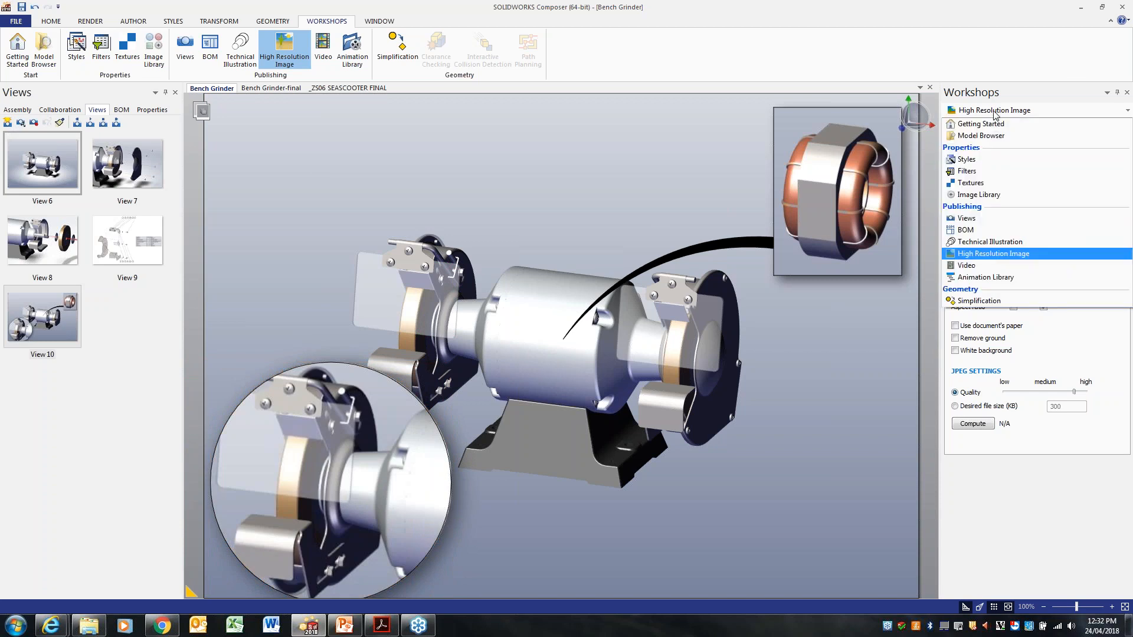
click(990, 242)
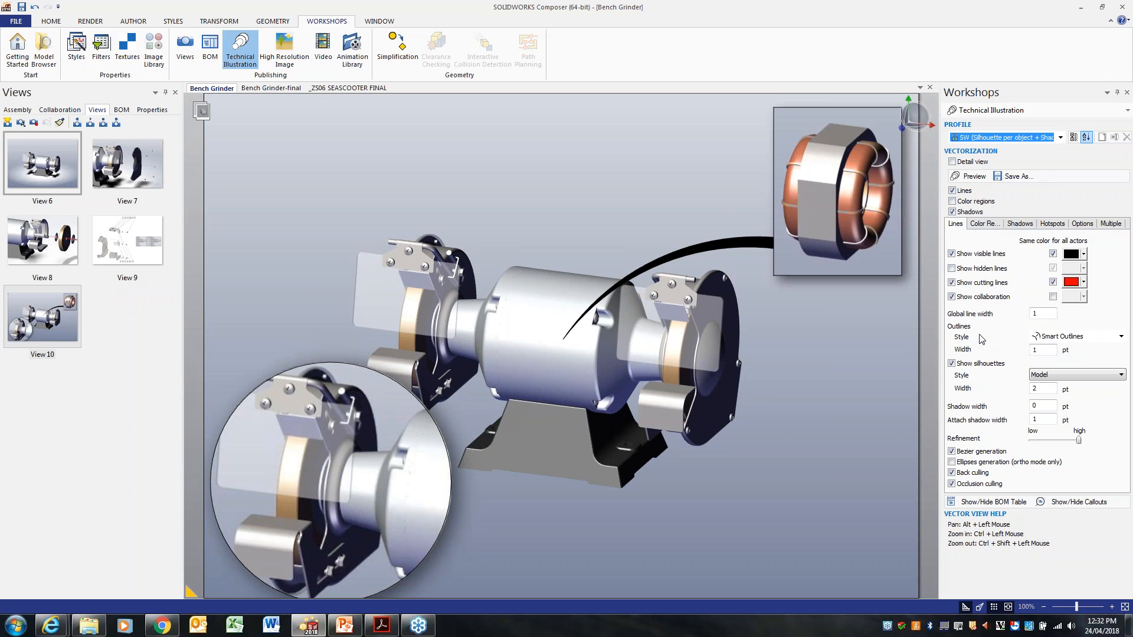
click(1113, 339)
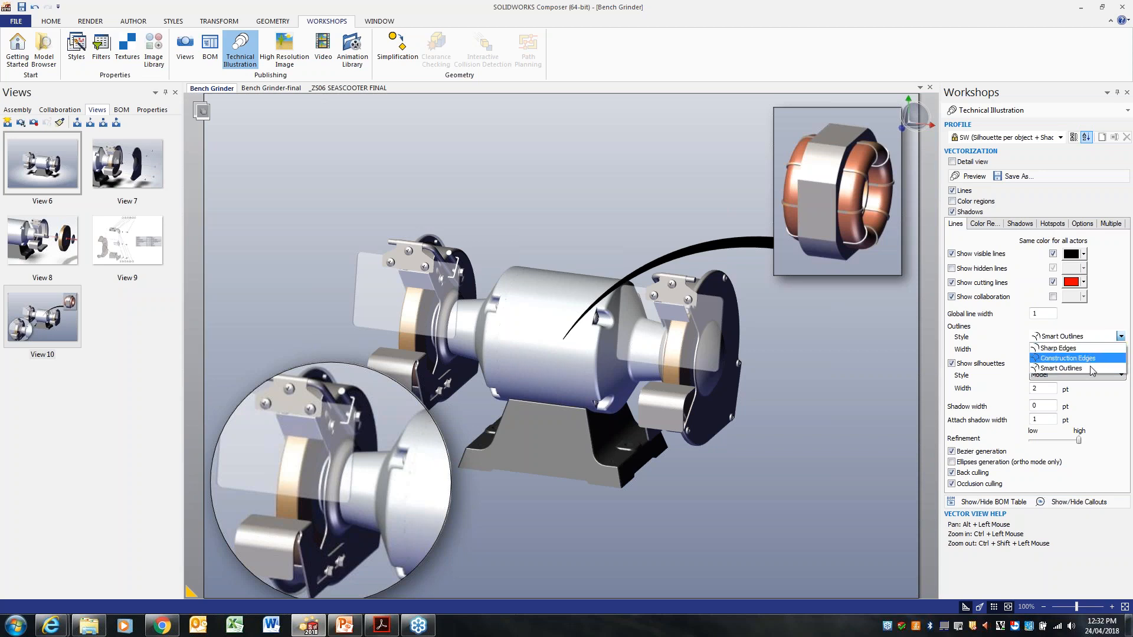
click(1108, 316)
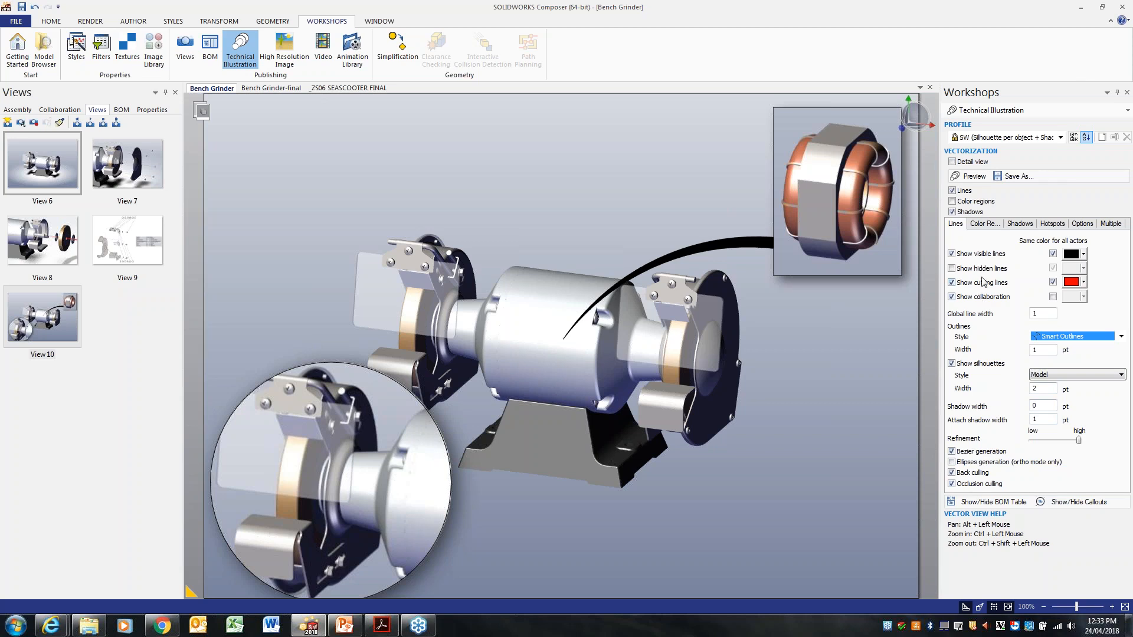
Step: Examine the technical illustration settings for color regions, shadows, hotspots, options and lines
click(984, 225)
click(1020, 224)
click(1046, 224)
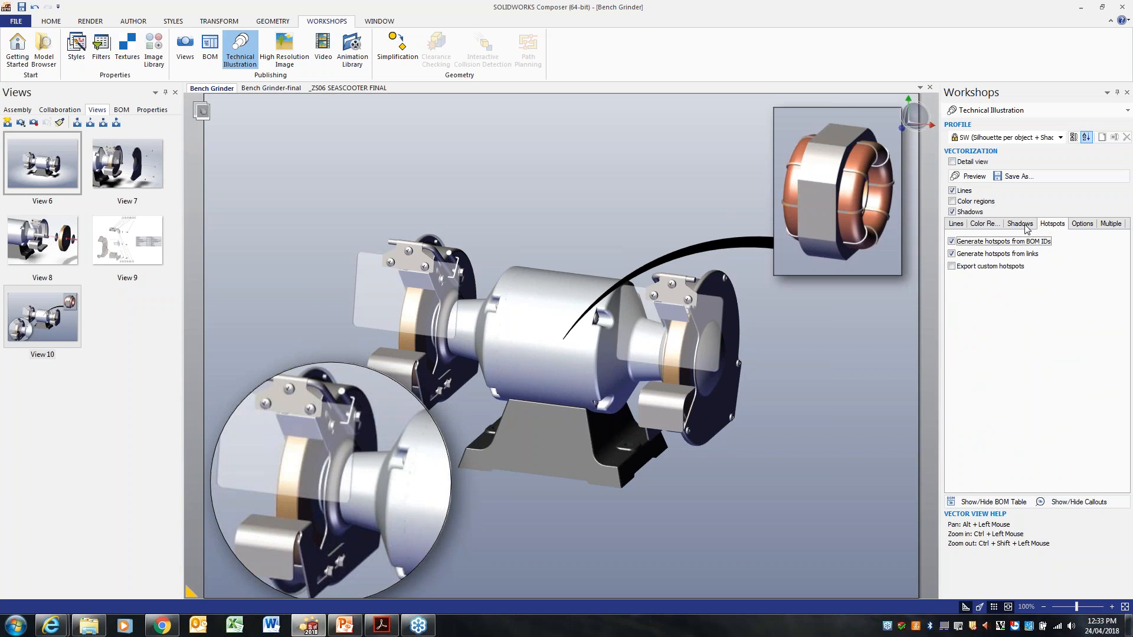
click(1026, 227)
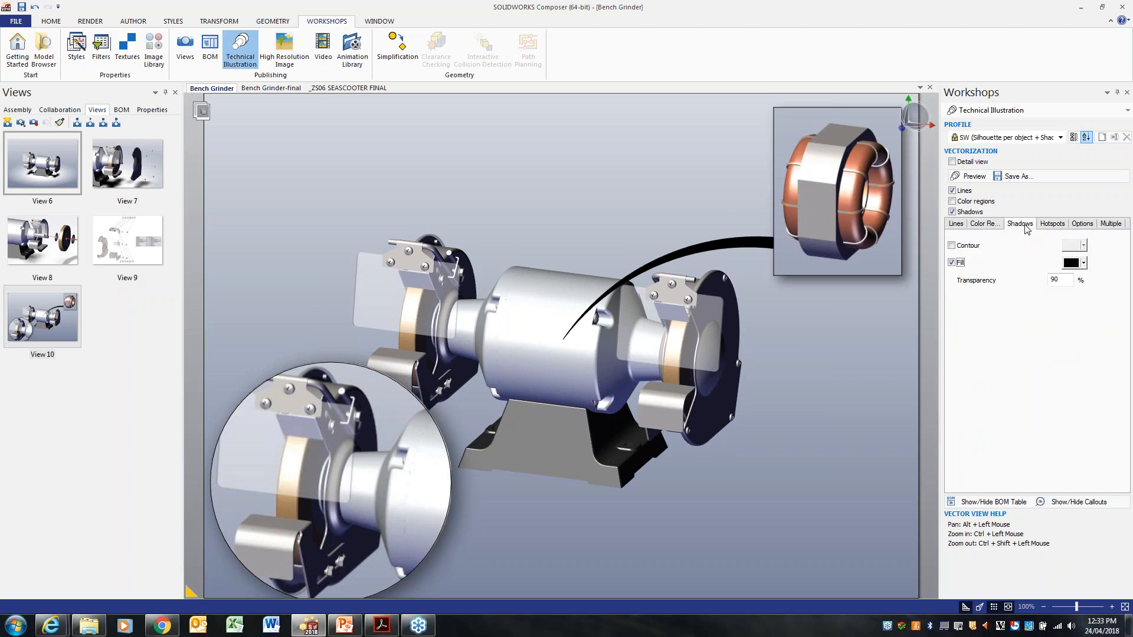
click(1085, 227)
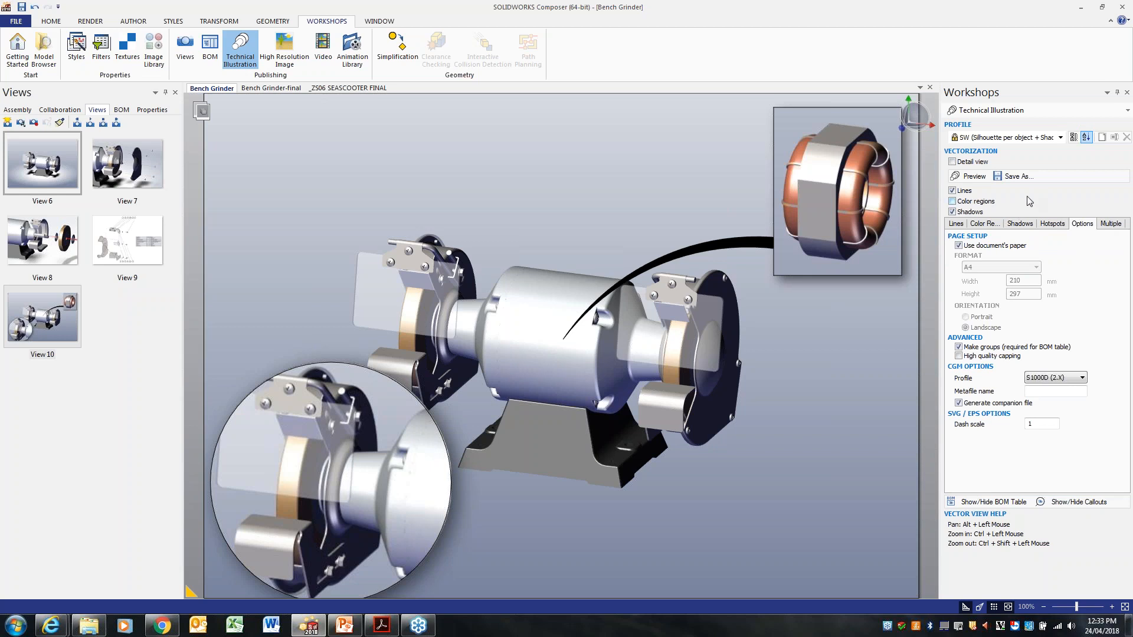
click(956, 228)
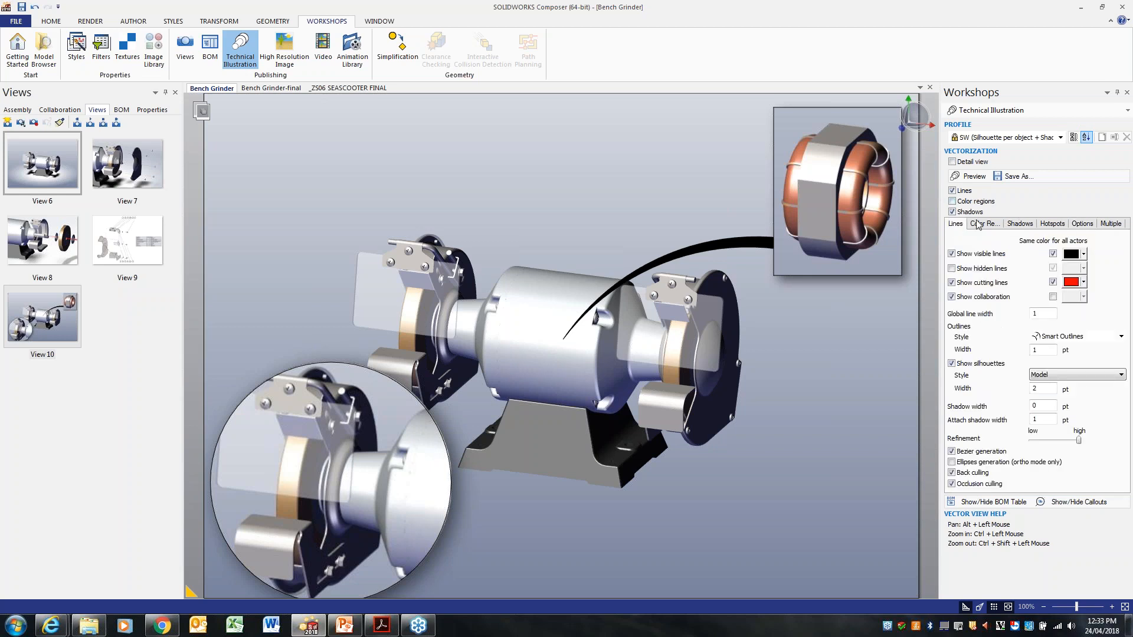
click(981, 228)
click(960, 229)
Step: Review the technical illustration profiles without changing the selection, and return to the High Resolution Image workshop
click(1061, 138)
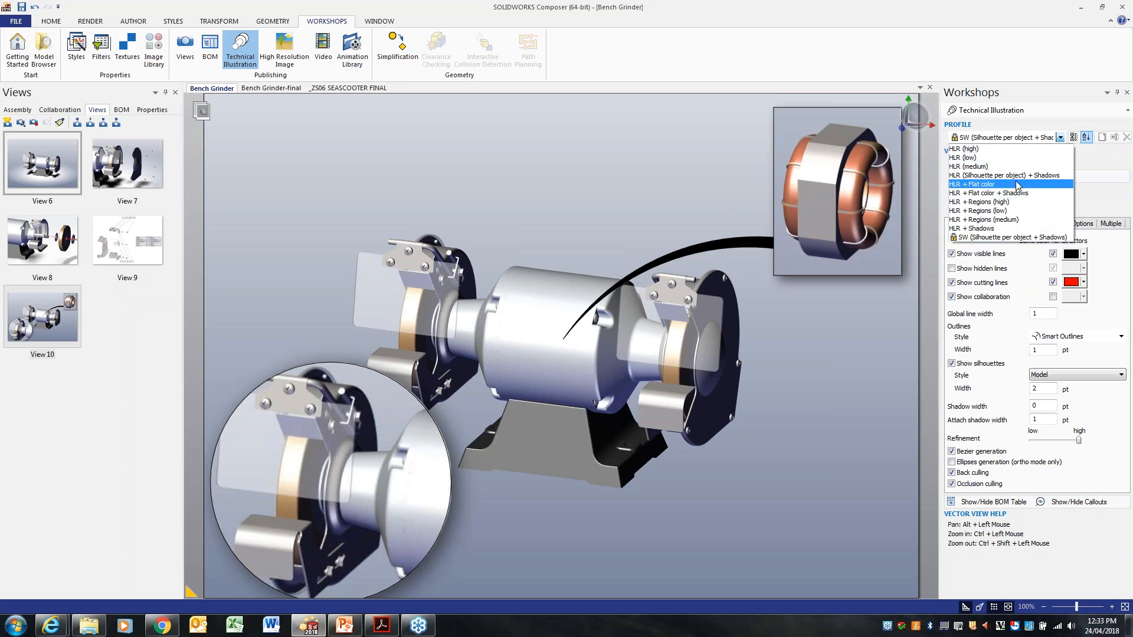
click(1093, 157)
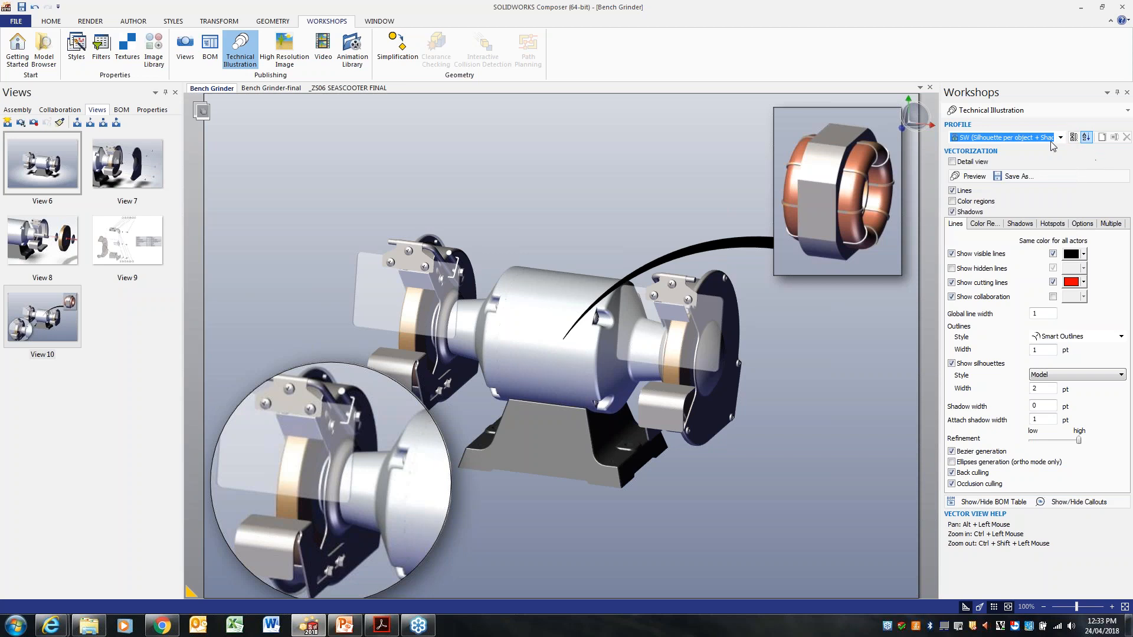
click(1030, 112)
click(1008, 255)
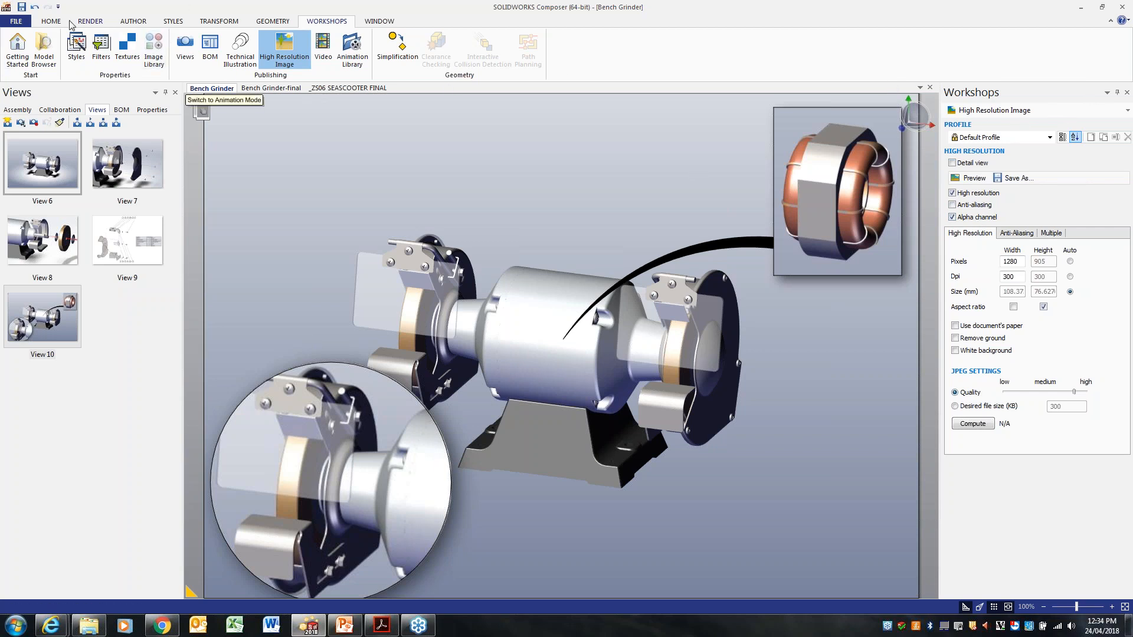
Step: Examine the options for publishing the Bench Grinder to HTML, and close the save dialog without publishing
click(16, 21)
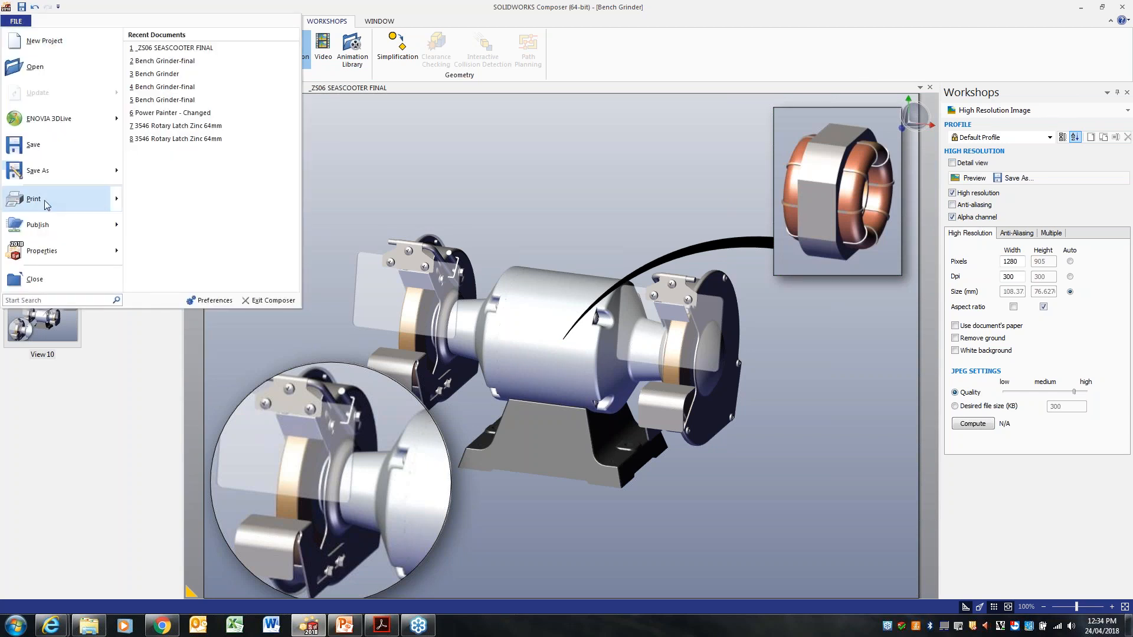
mouse_move(107, 226)
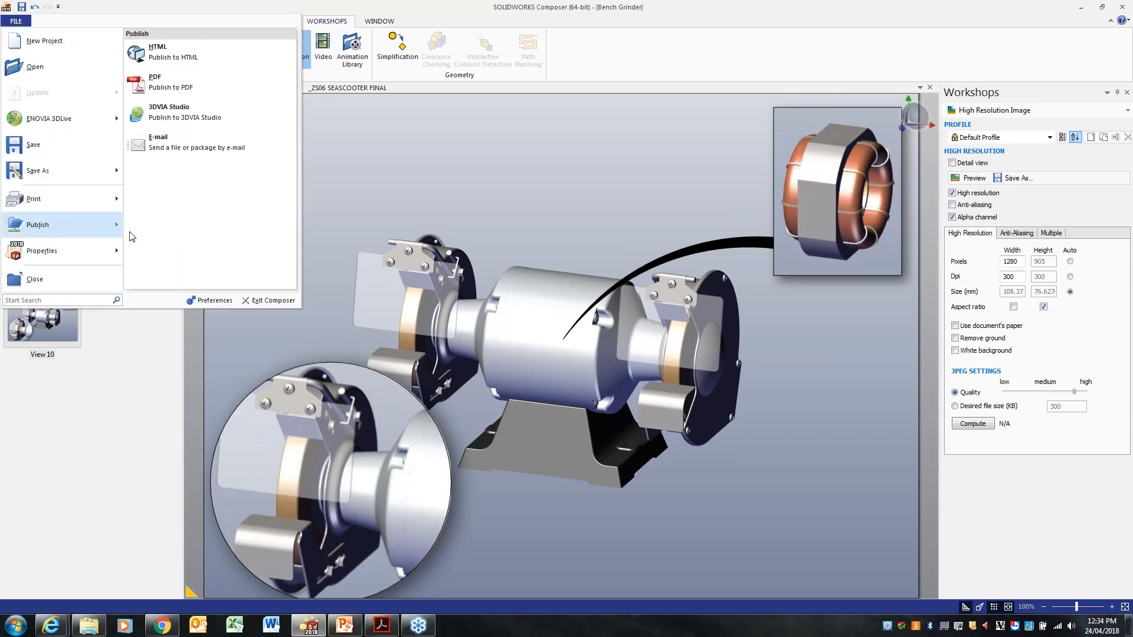
click(189, 61)
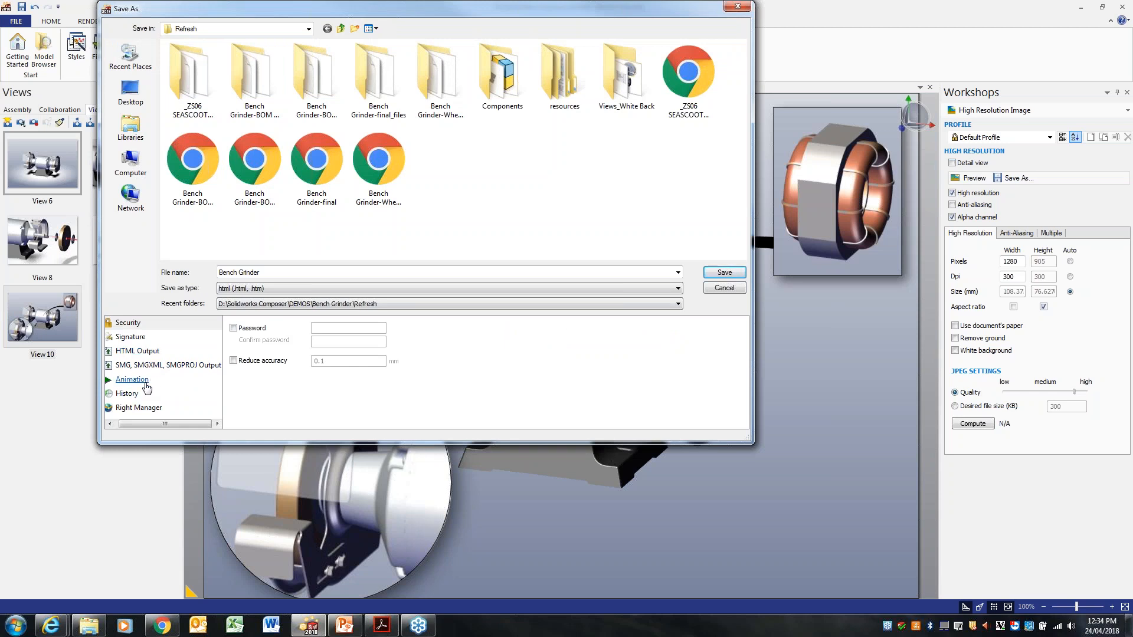
click(743, 9)
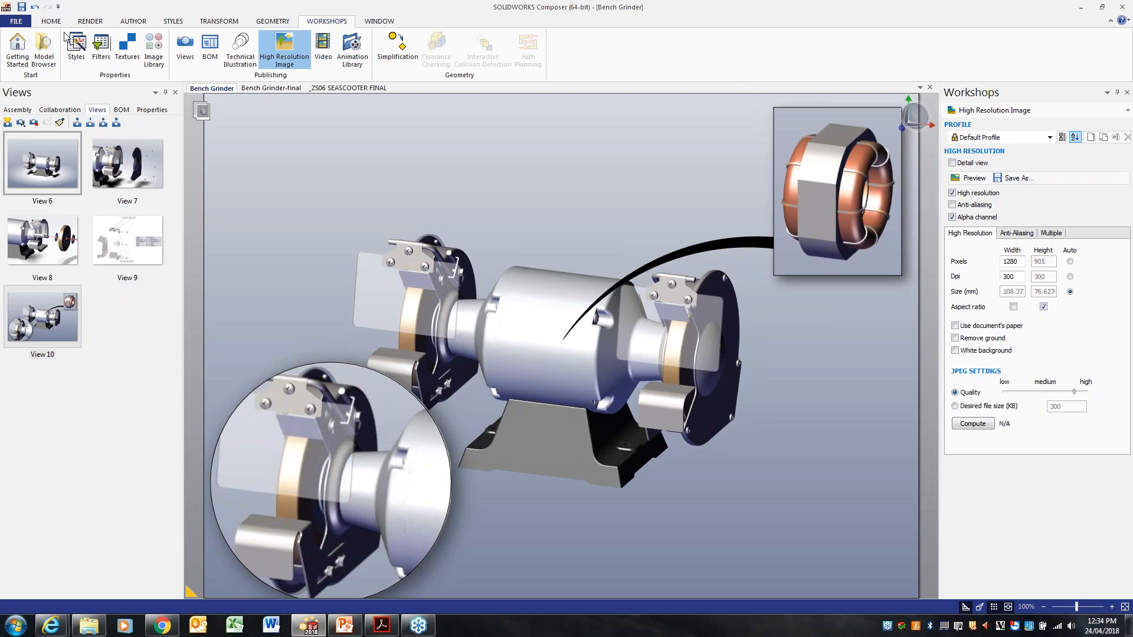
Step: Examine the template and embedded 3D file options for publishing to PDF, and close the dialog without saving
click(15, 22)
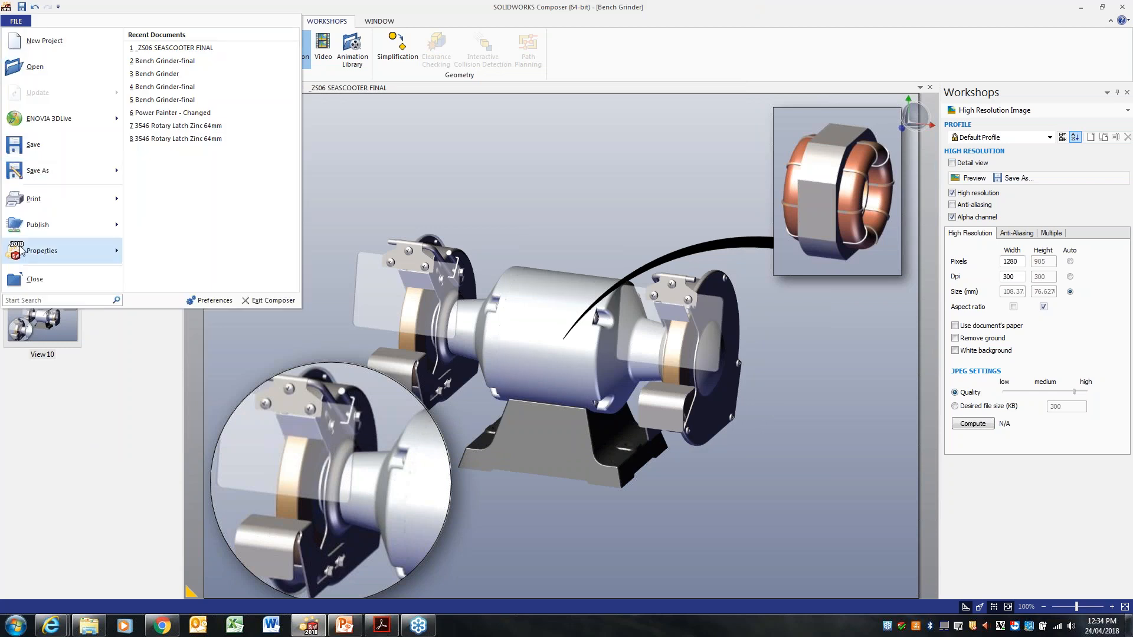
mouse_move(59, 225)
click(152, 83)
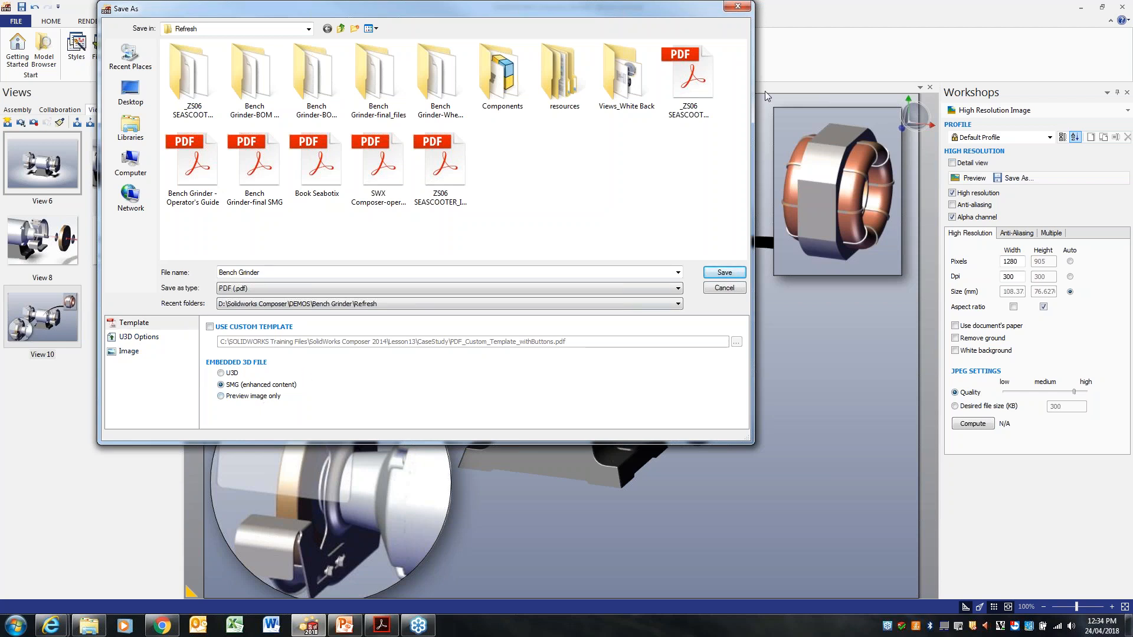
click(739, 7)
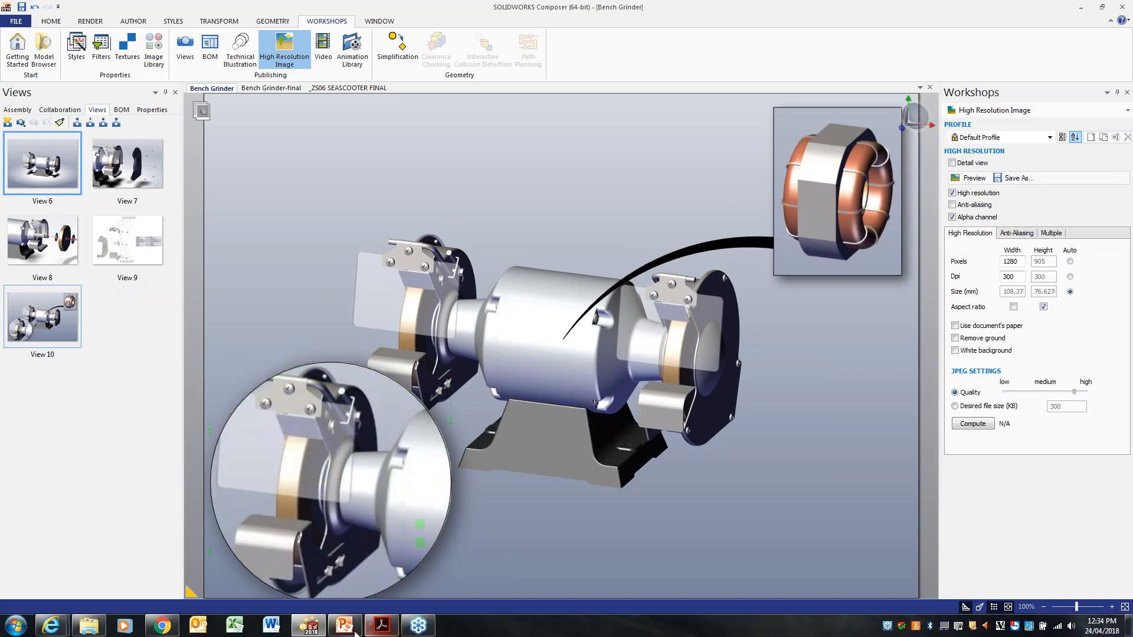
Step: Switch to Internet Explorer, inspect the published Bench Grinder-final.svg and the interactive HTML page, and display its View 1
mouse_move(52, 625)
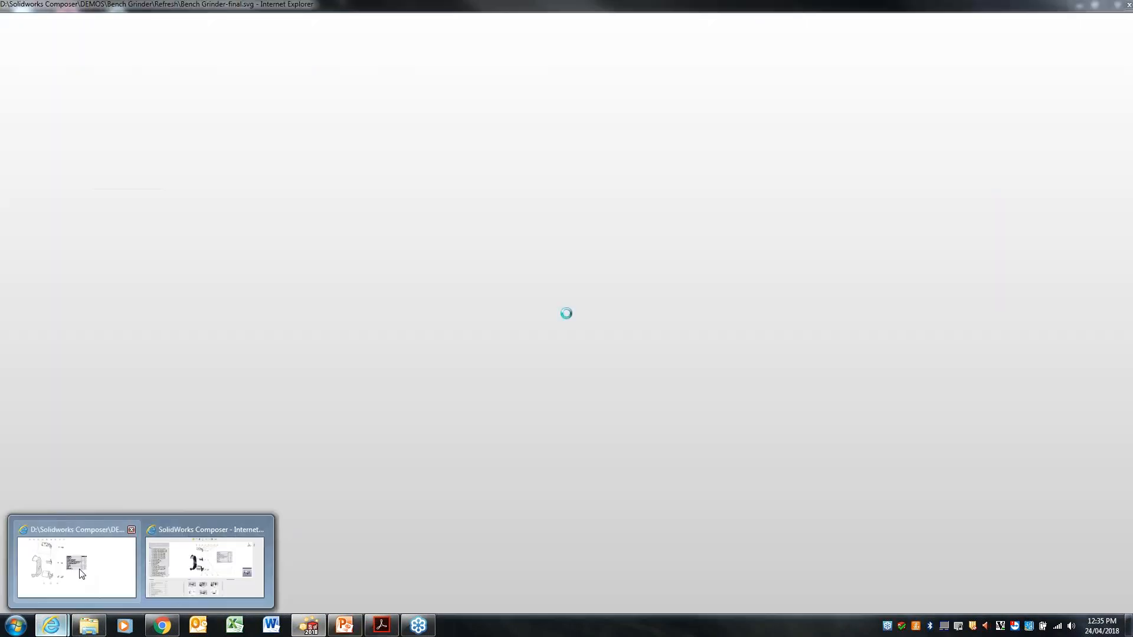
click(77, 558)
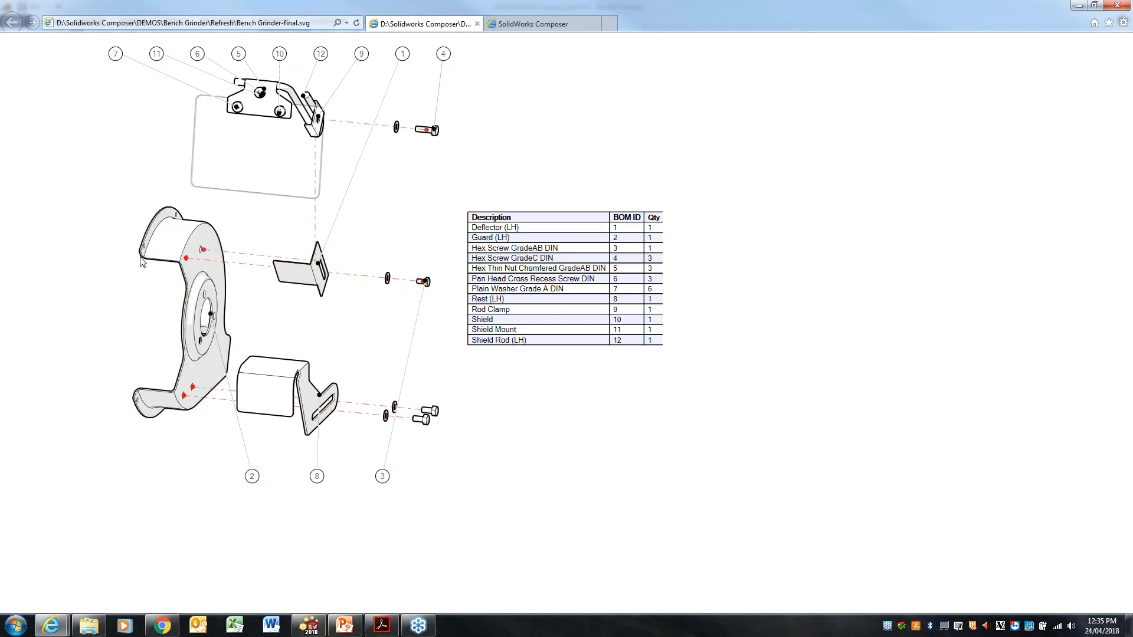
click(517, 25)
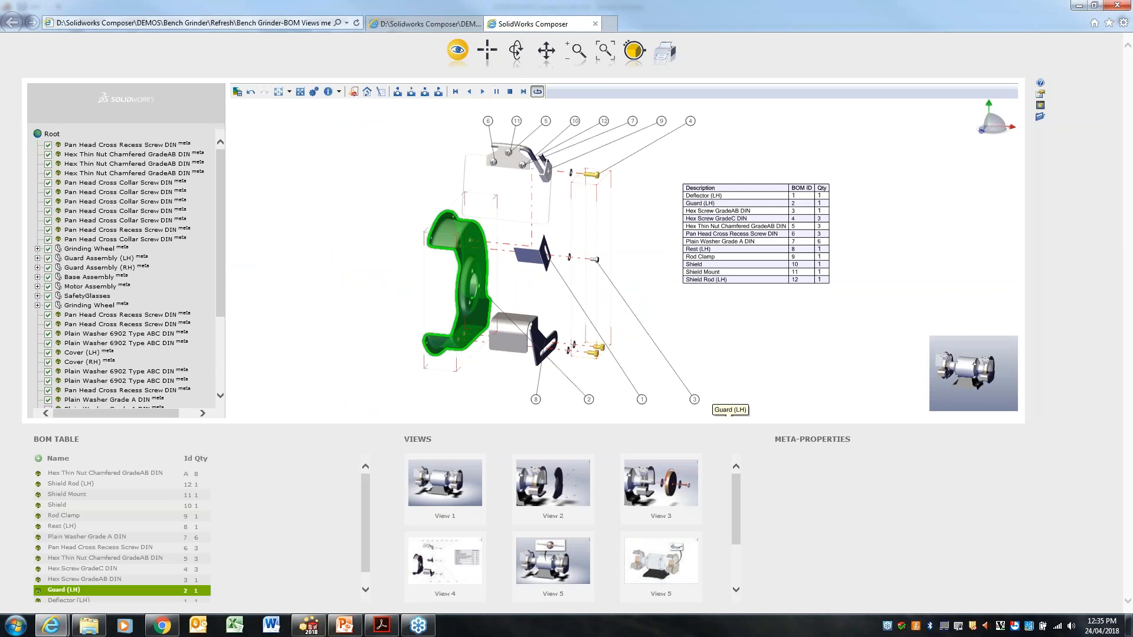
click(458, 492)
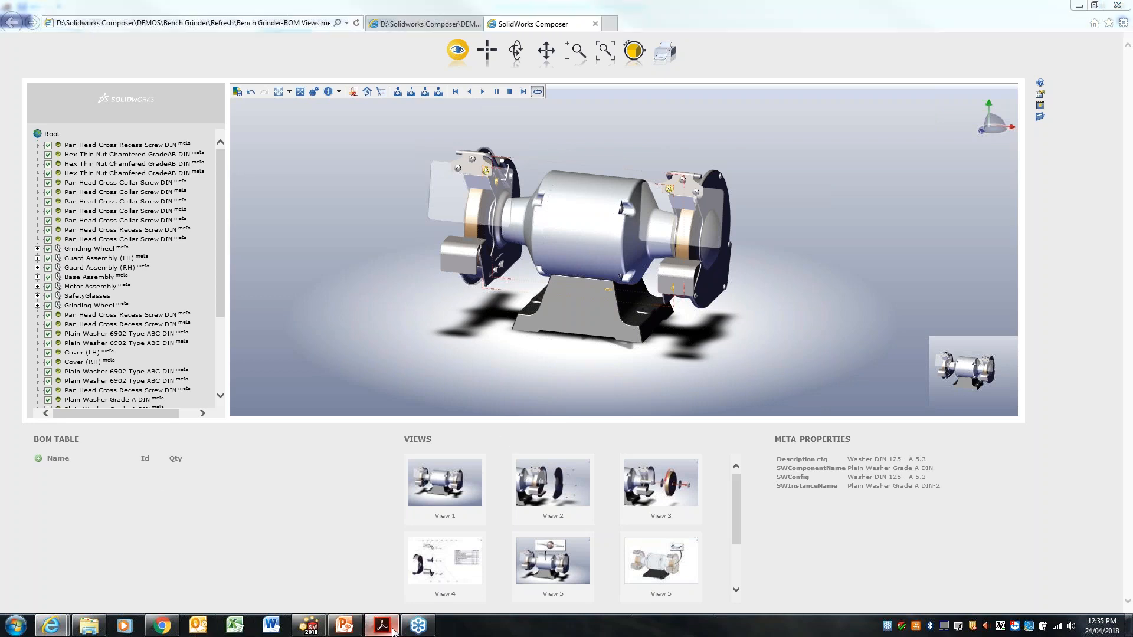
Step: Switch to Adobe Acrobat Reader, display View 2 and View 3 of the published Bench Grinder PDF, and play its animation
click(391, 555)
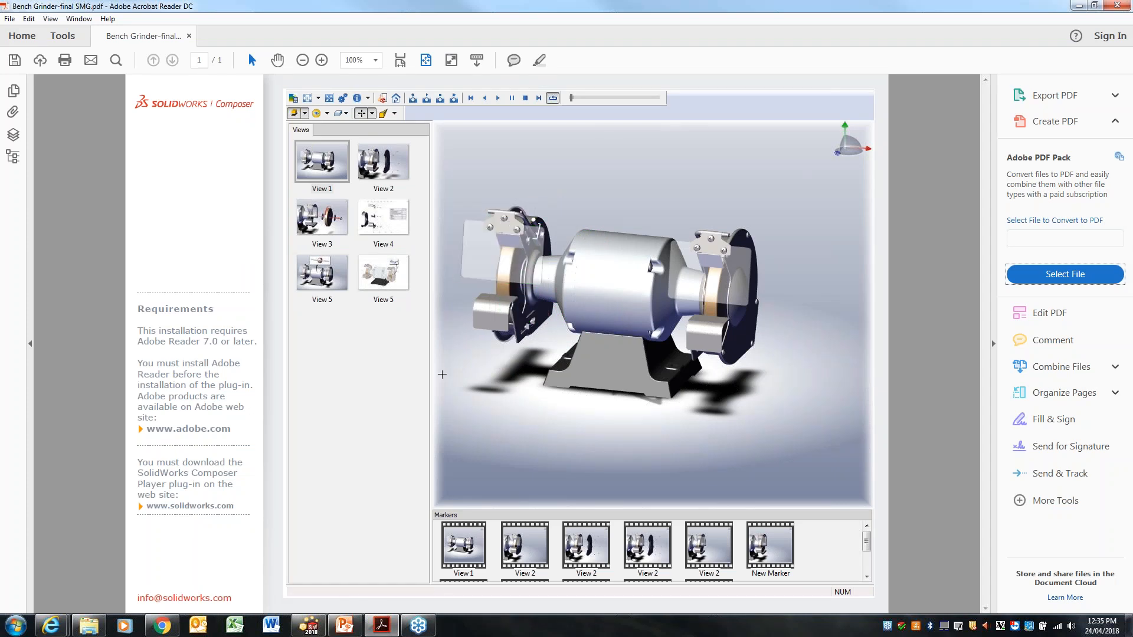
click(367, 169)
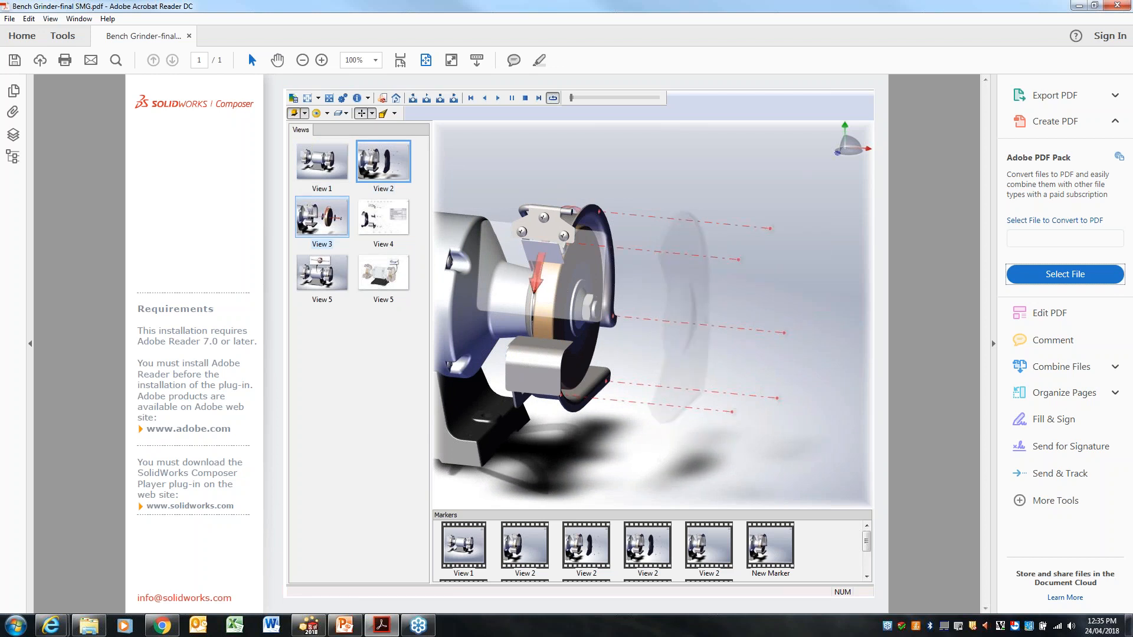
click(322, 217)
click(498, 98)
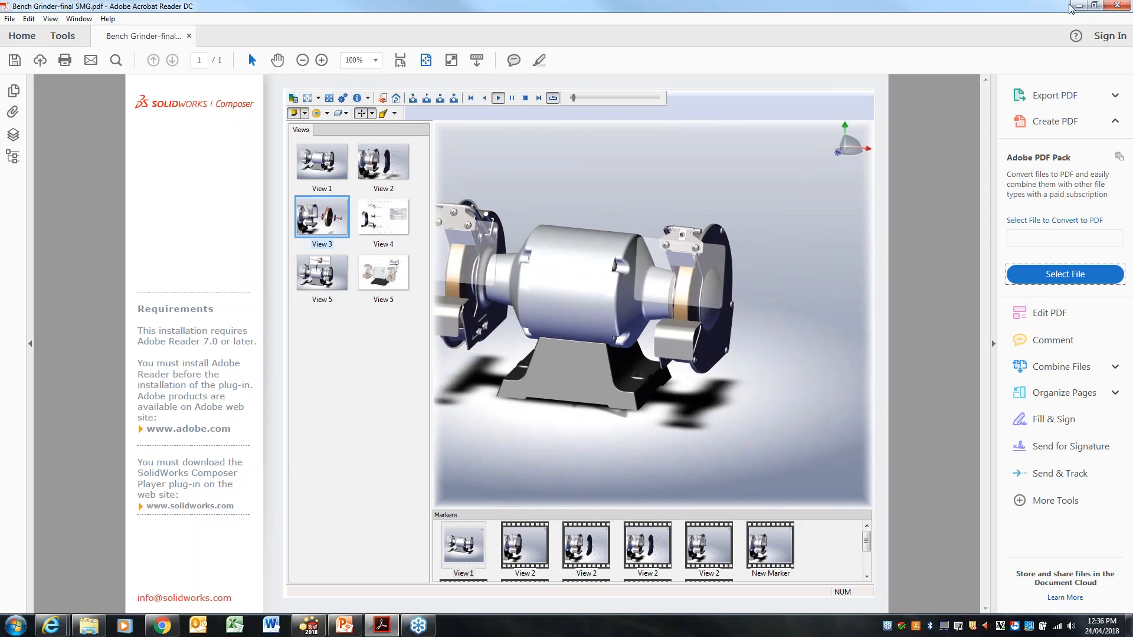
click(524, 98)
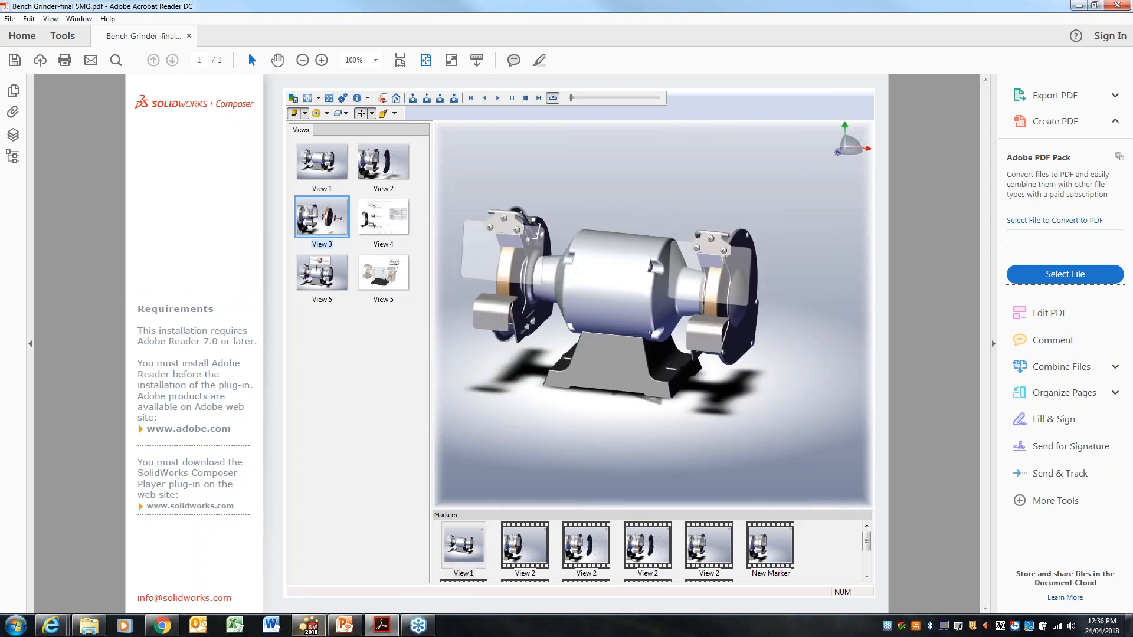
click(1081, 6)
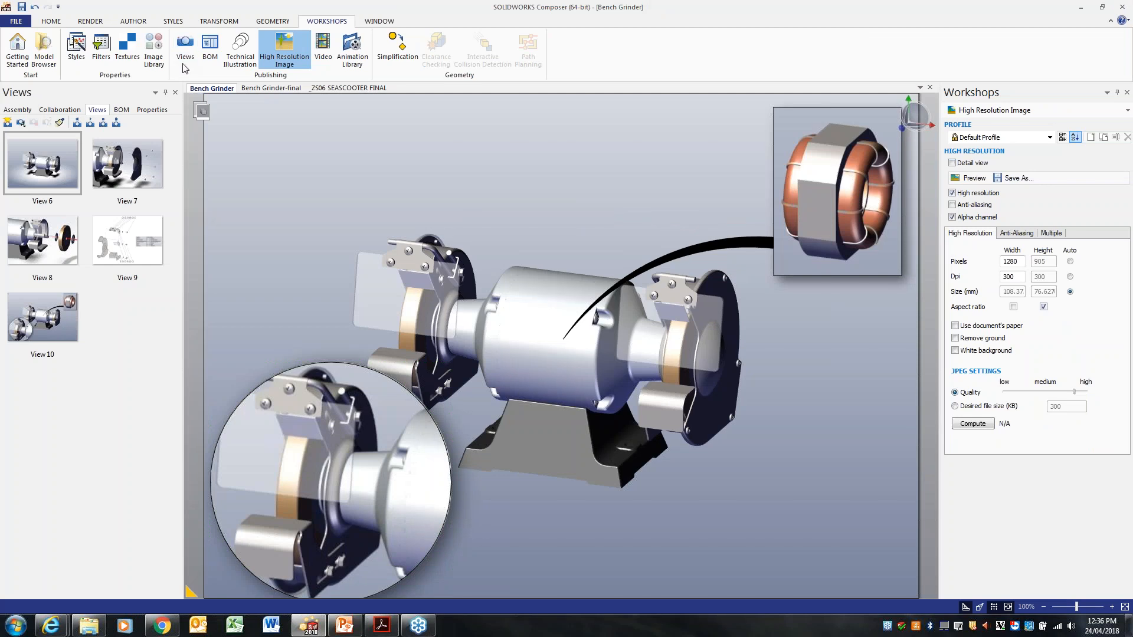
Step: In SOLIDWORKS Composer, display View 6 of the Bench Grinder, examine its animation timeline, and return to View 6
click(42, 167)
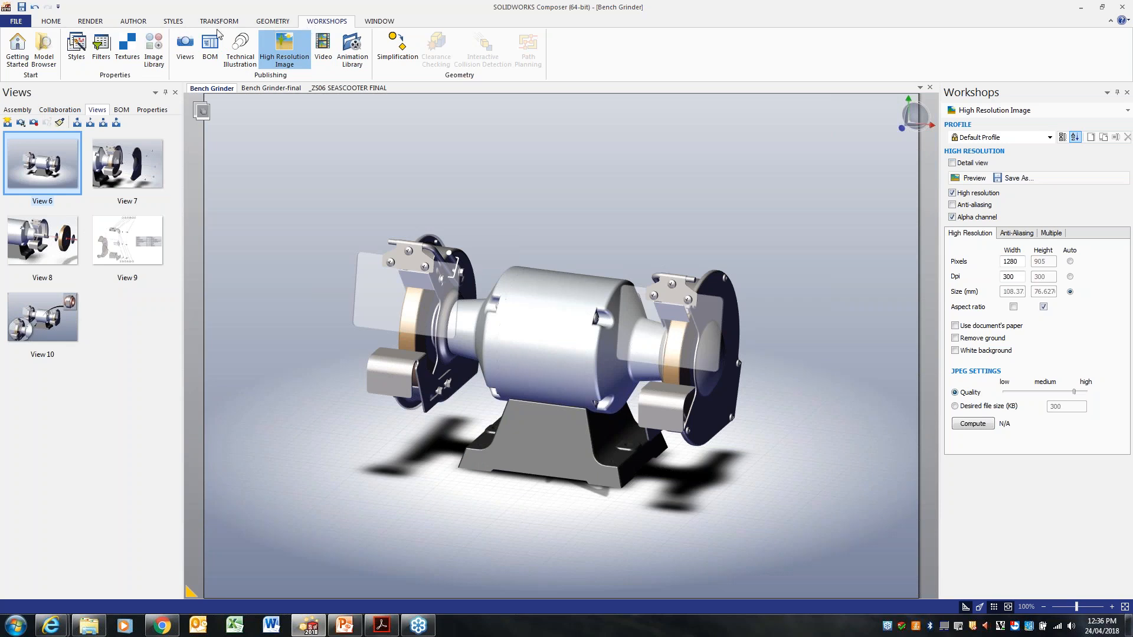
click(52, 22)
click(62, 44)
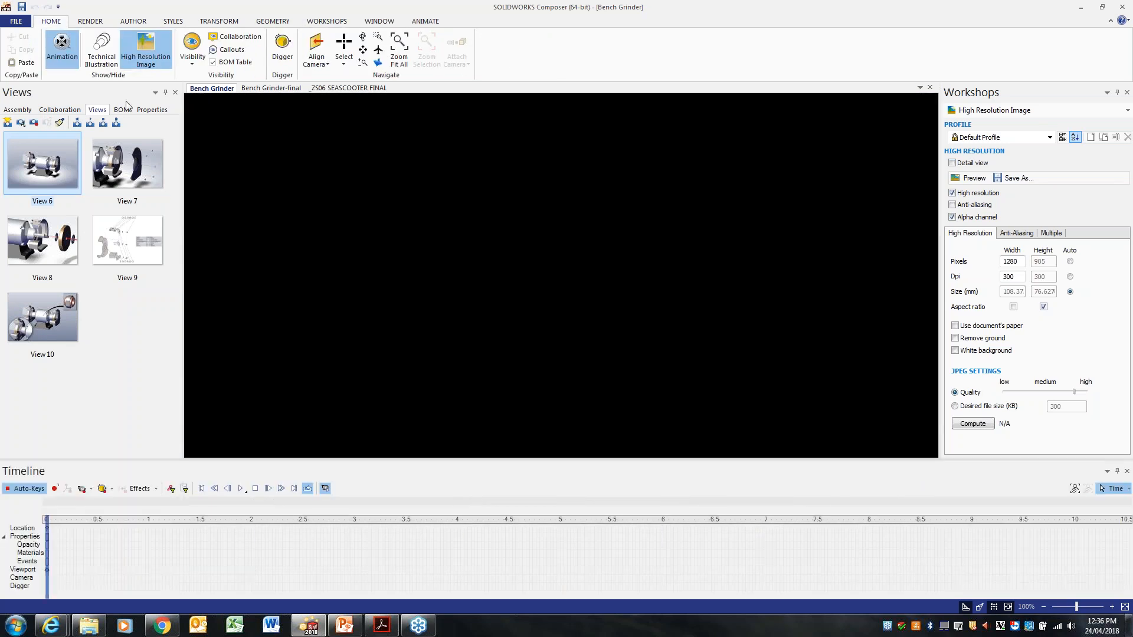
click(28, 160)
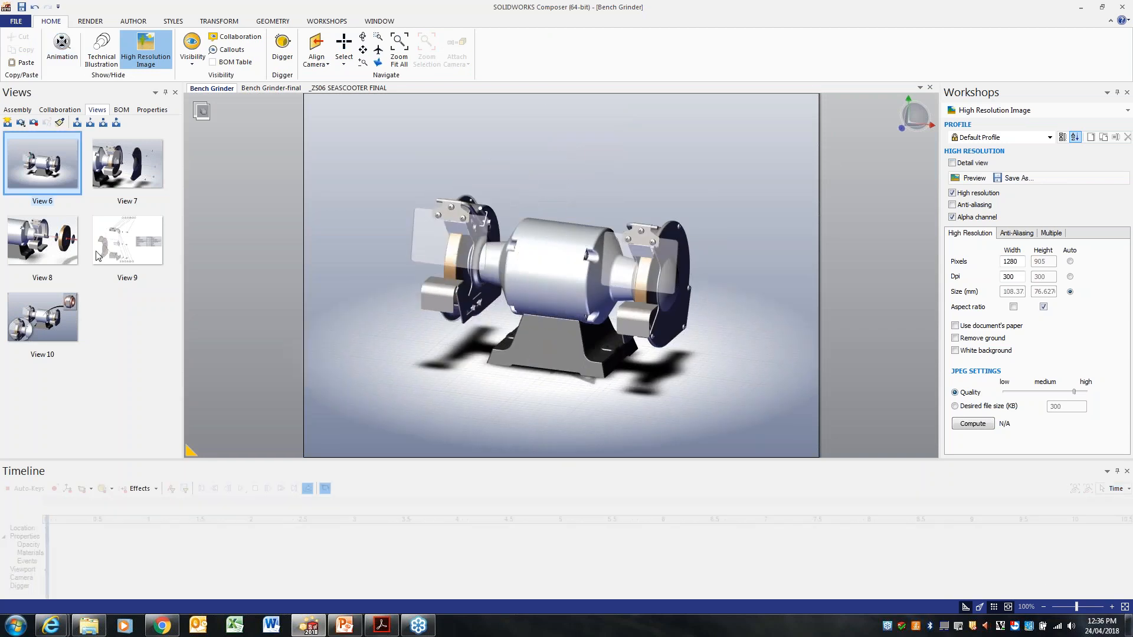
Step: Switch to the Bench Grinder-final document and examine its animation at 2 and 4 seconds on the timeline
click(271, 89)
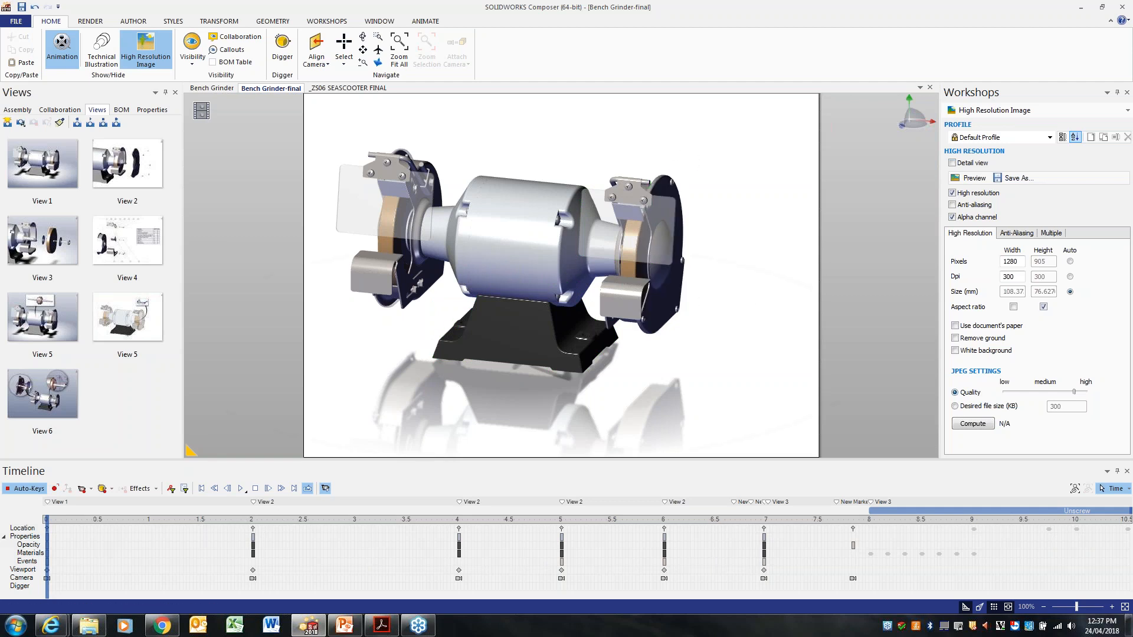
click(253, 520)
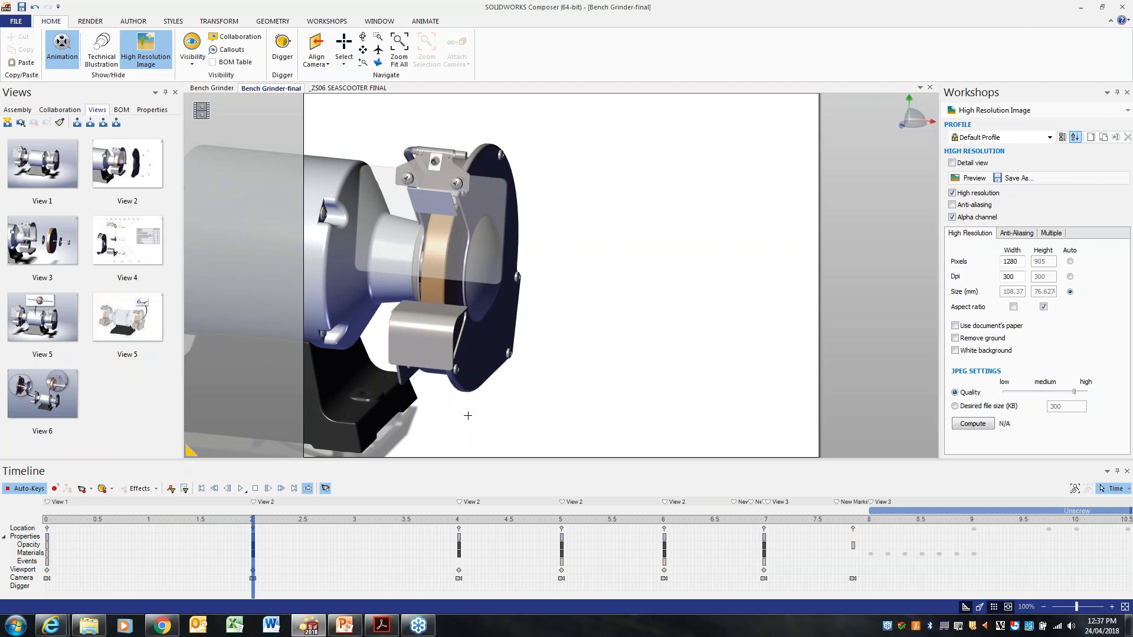
right_click(462, 509)
click(459, 519)
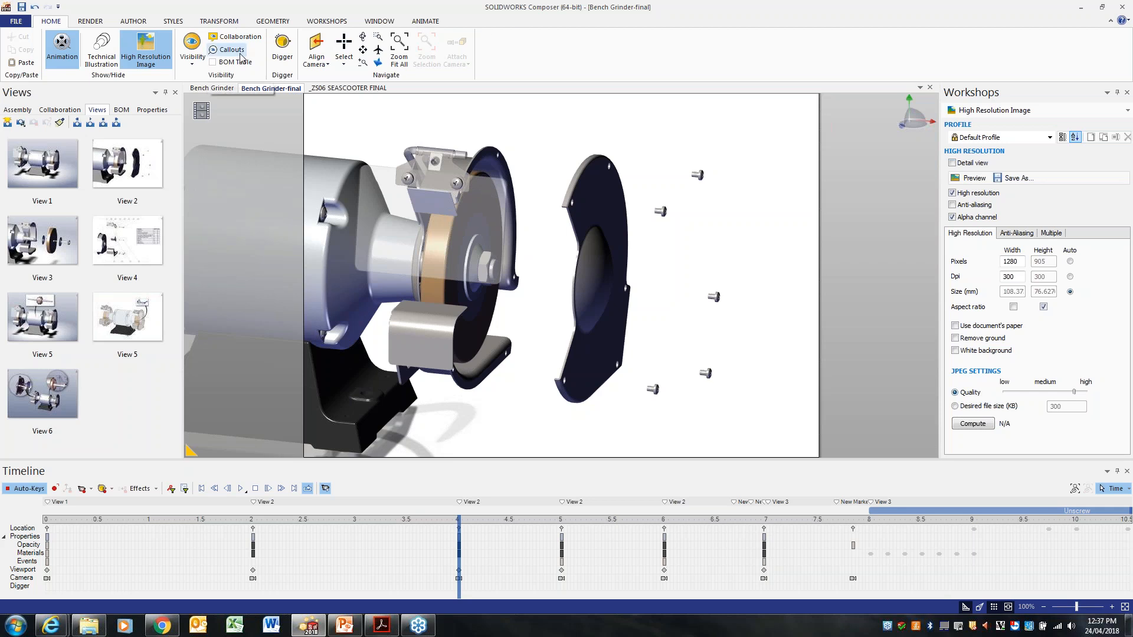
Step: Open the Animation Library workshop, set the group to Motion, and review its animation types without changing the install selection
scroll(347, 52, down, 6)
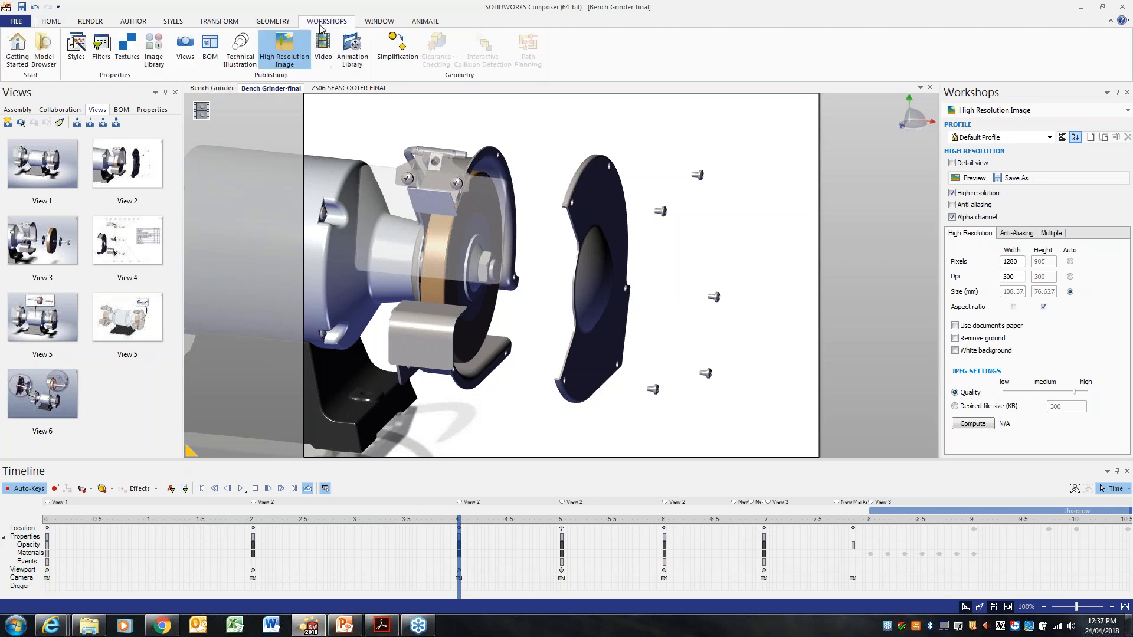
click(354, 49)
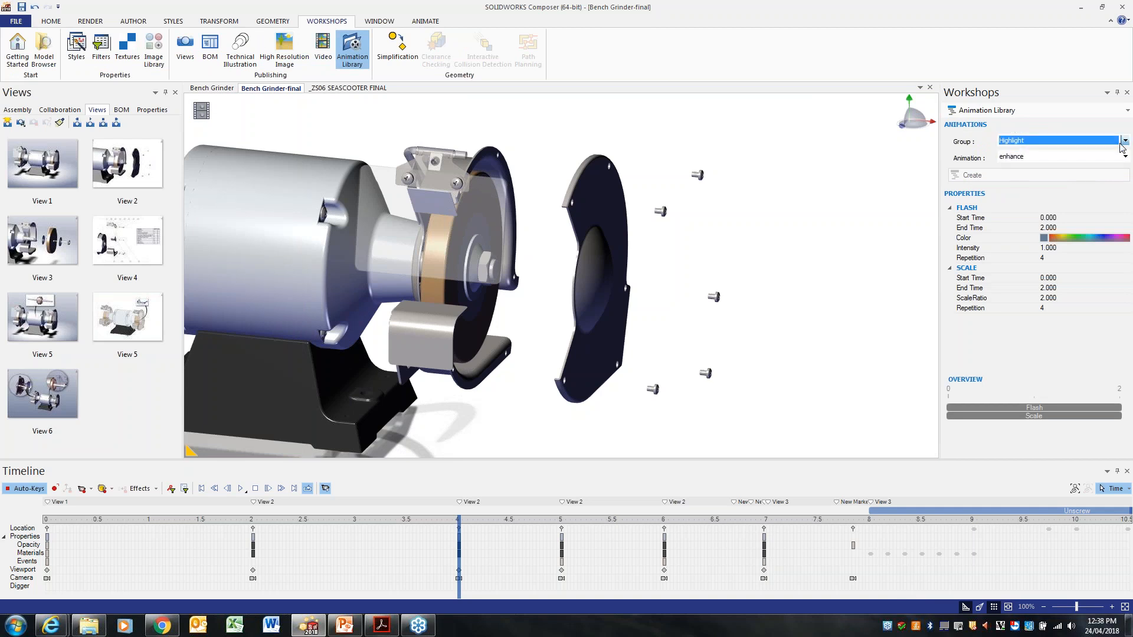
click(1124, 143)
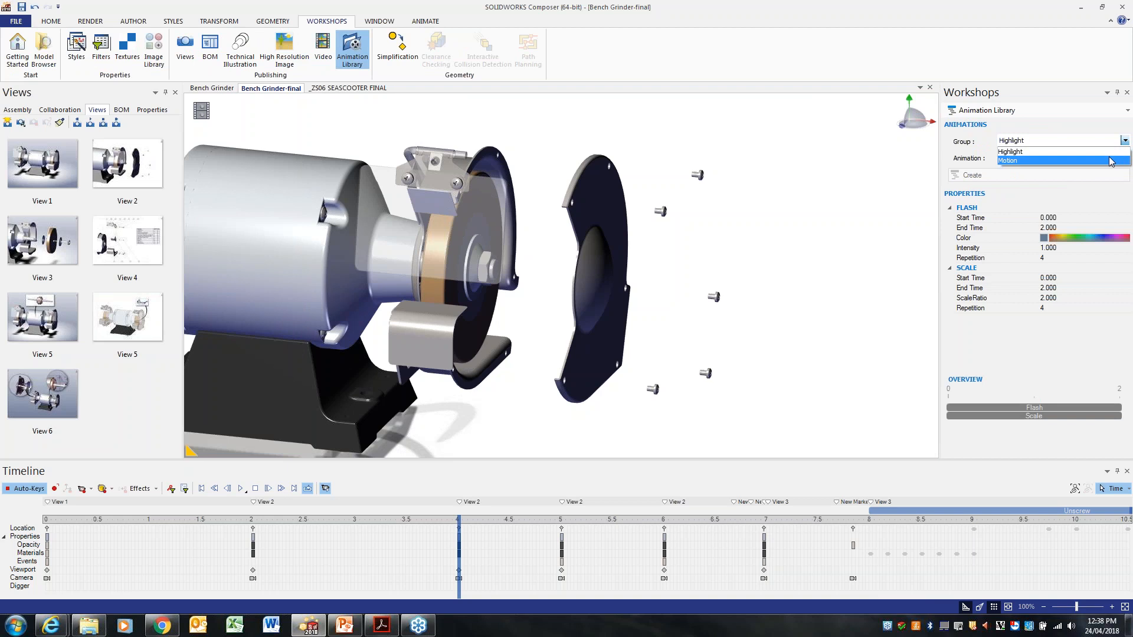
click(1099, 163)
click(1120, 157)
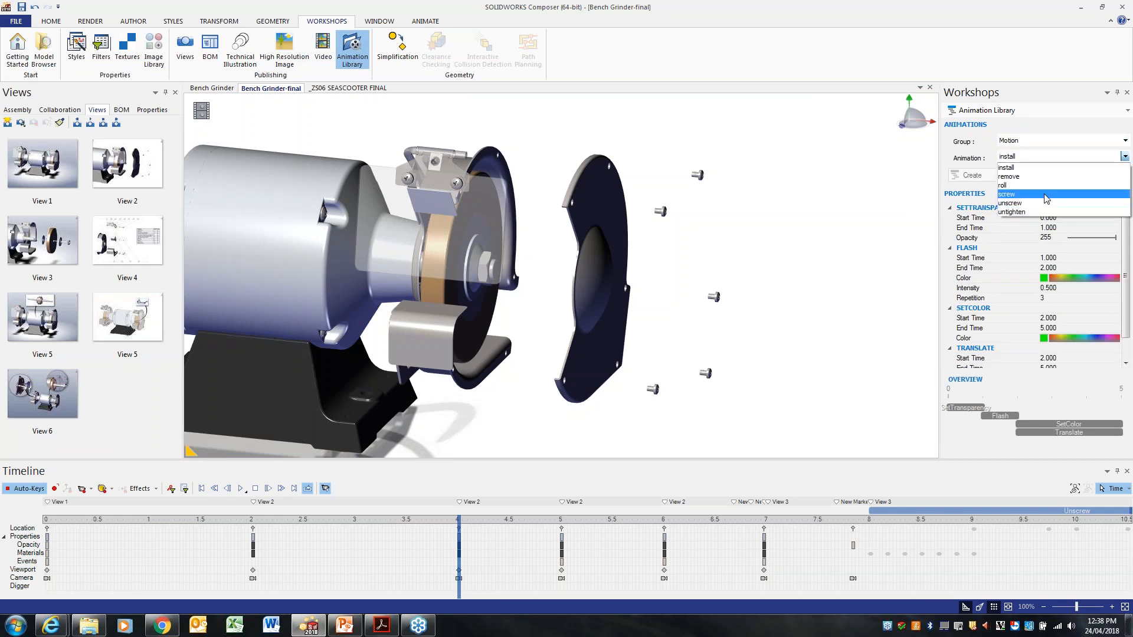
click(891, 195)
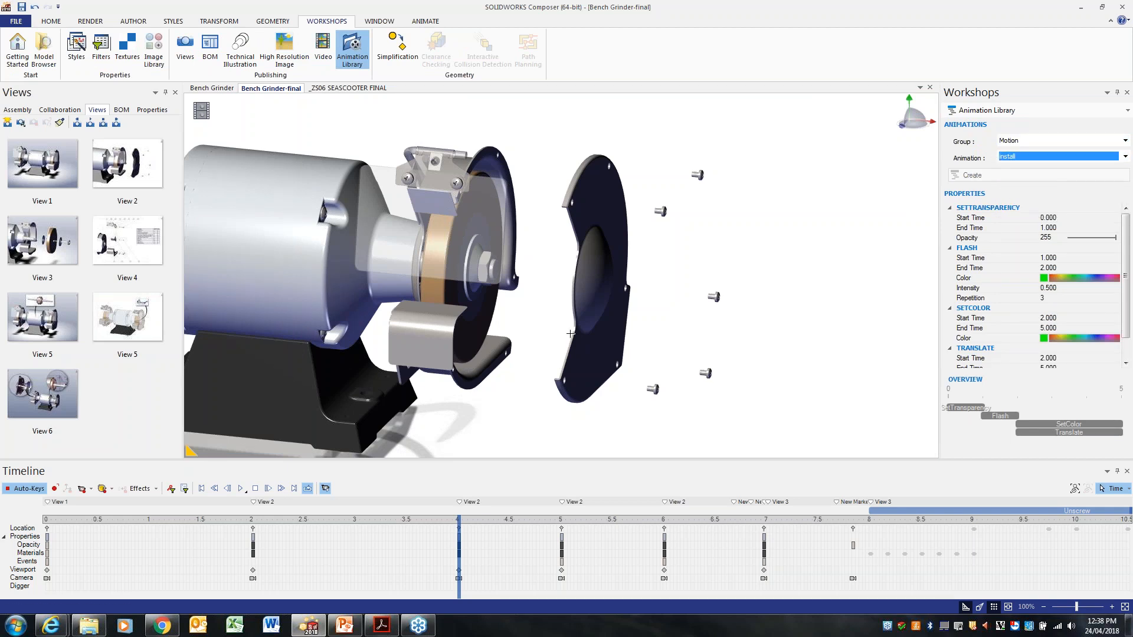
Step: Play the Bench Grinder-final animation from 0 seconds and stop it after reviewing the disassembly sequence
click(45, 523)
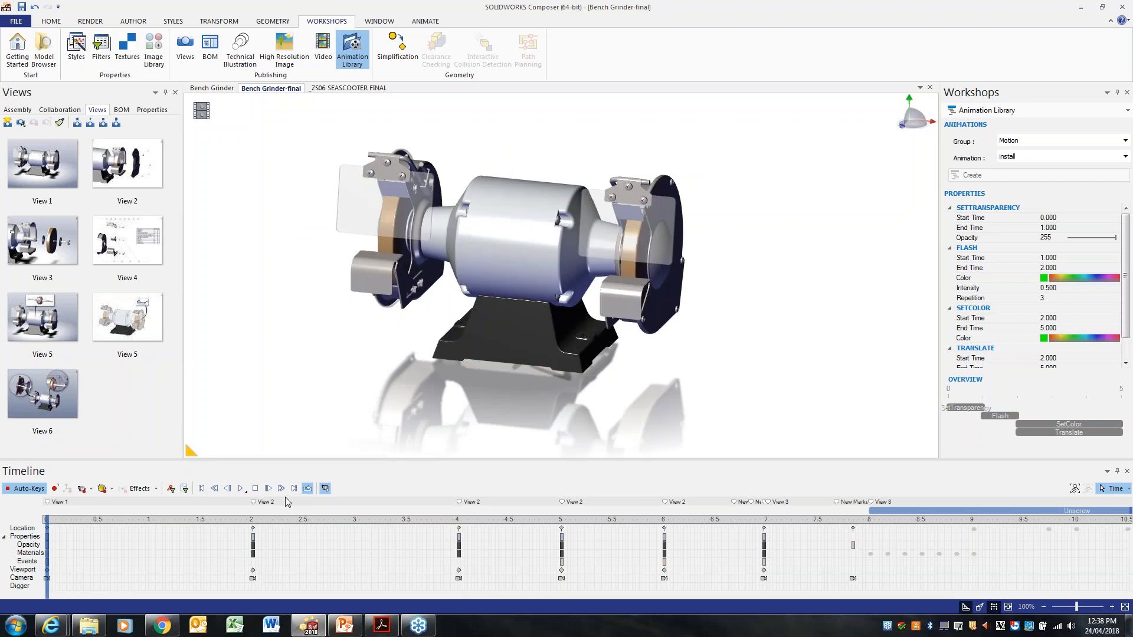
click(240, 488)
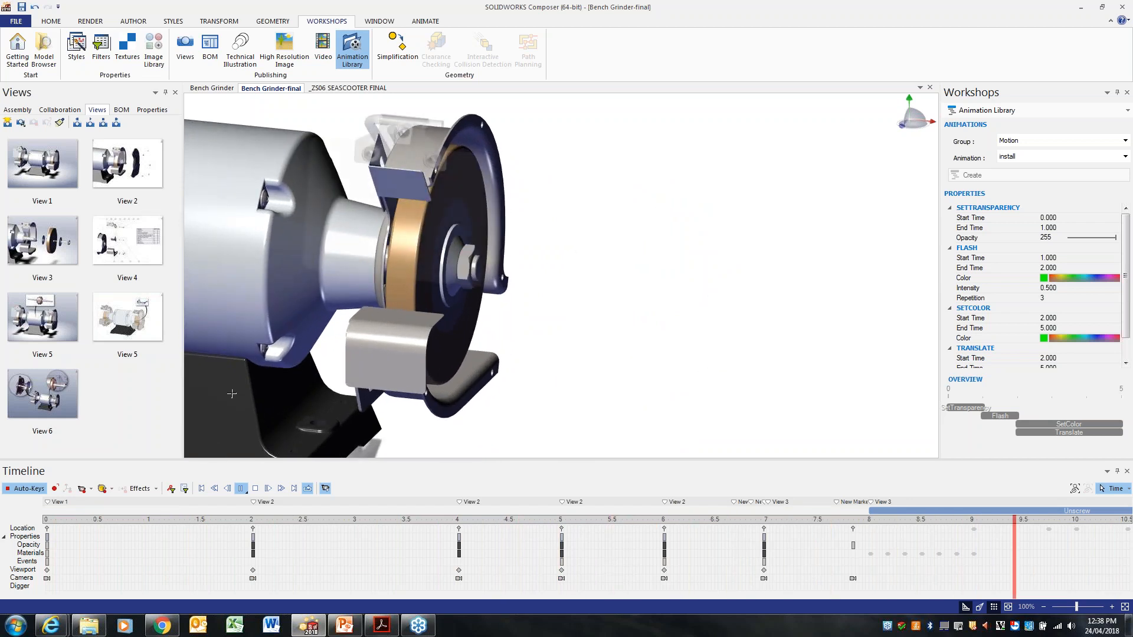
click(256, 488)
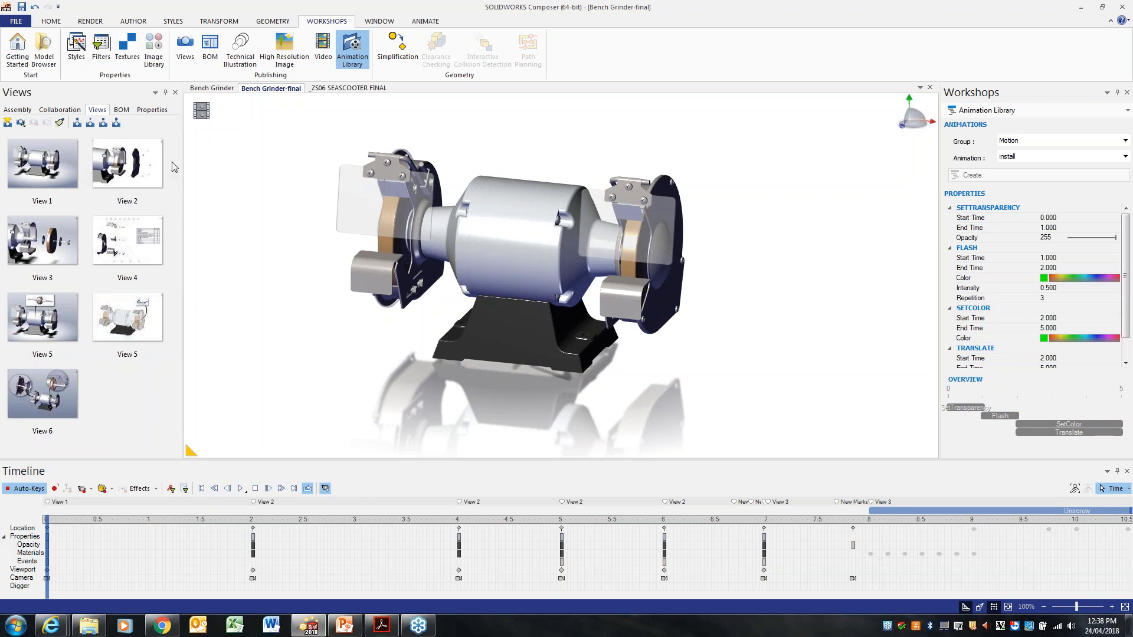
Step: Update the current Composer document with the Bench Grinder assembly file using its Design Change configuration, and return to Composer
click(17, 21)
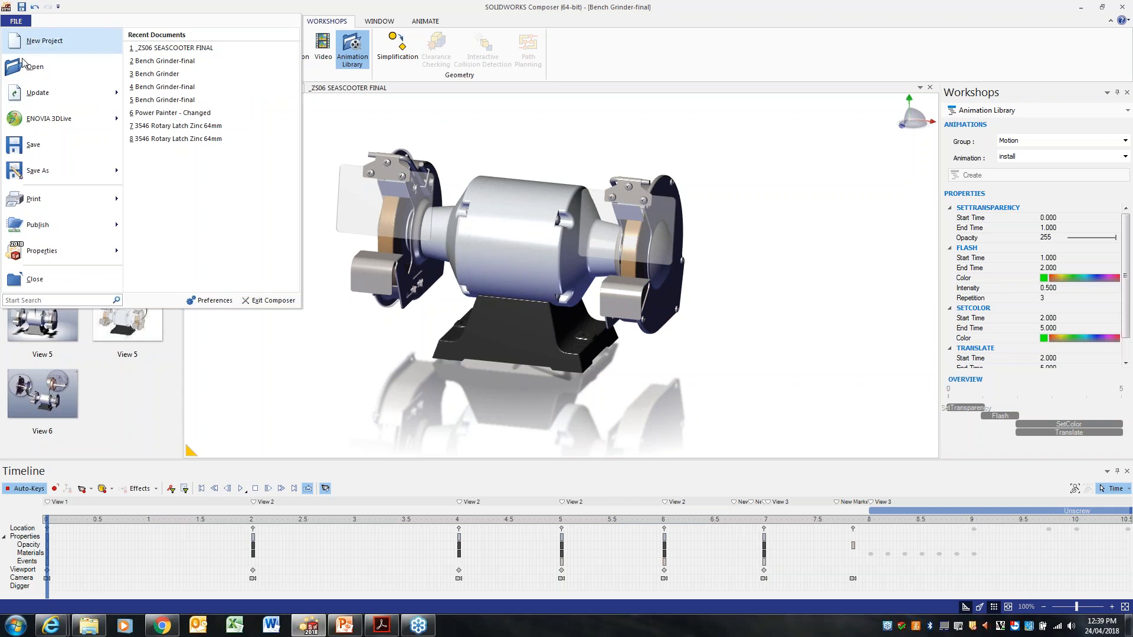
mouse_move(54, 99)
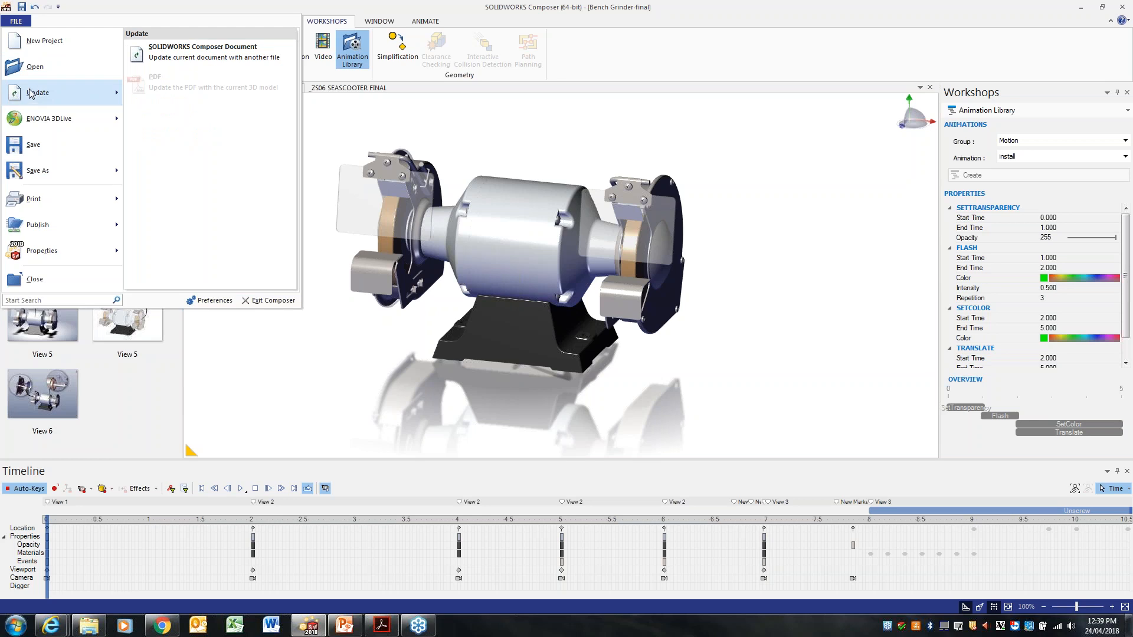
mouse_move(31, 116)
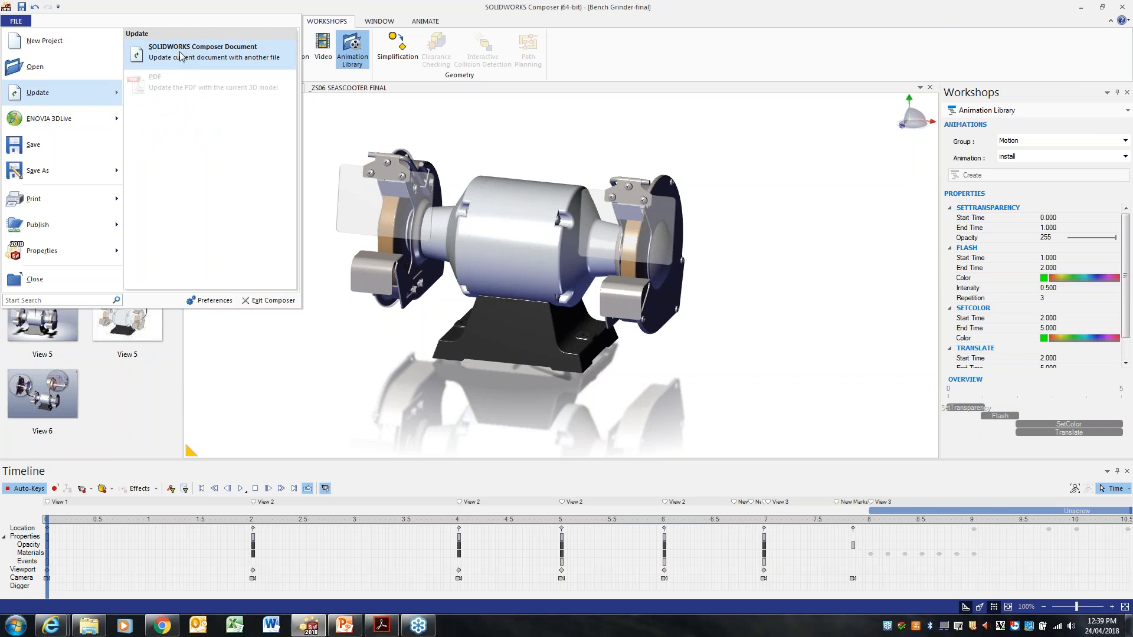
click(181, 56)
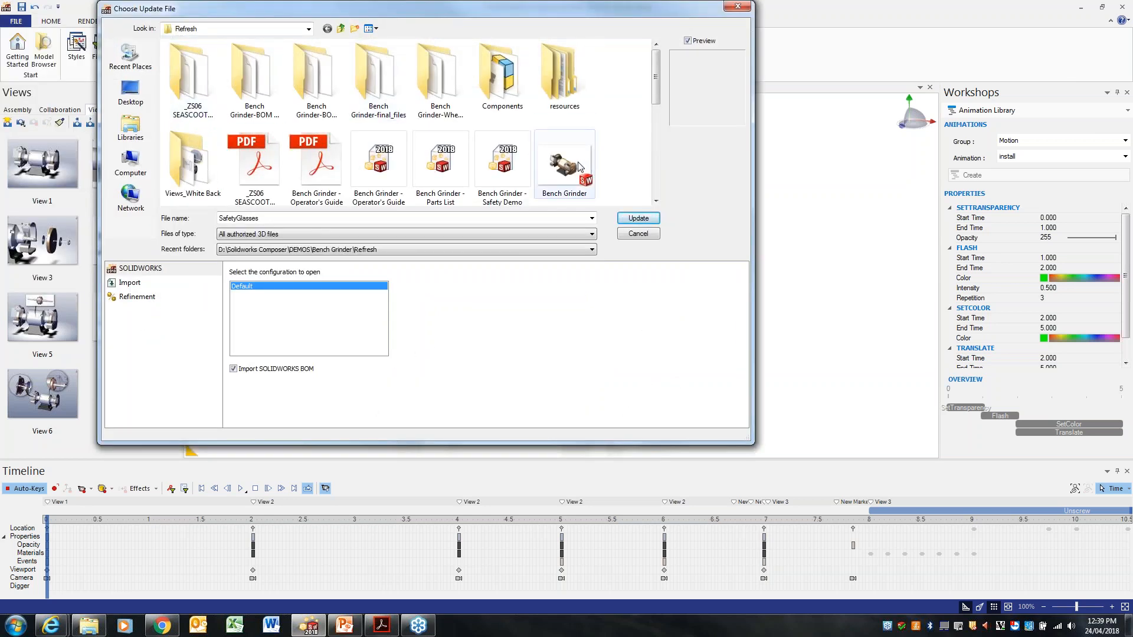
click(579, 166)
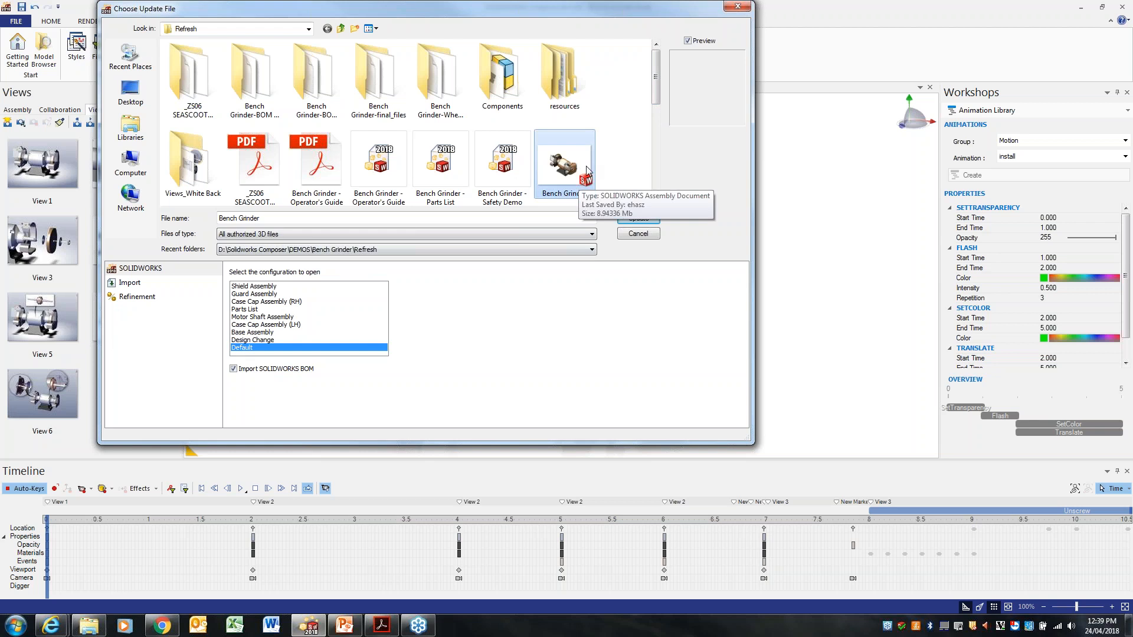
click(254, 341)
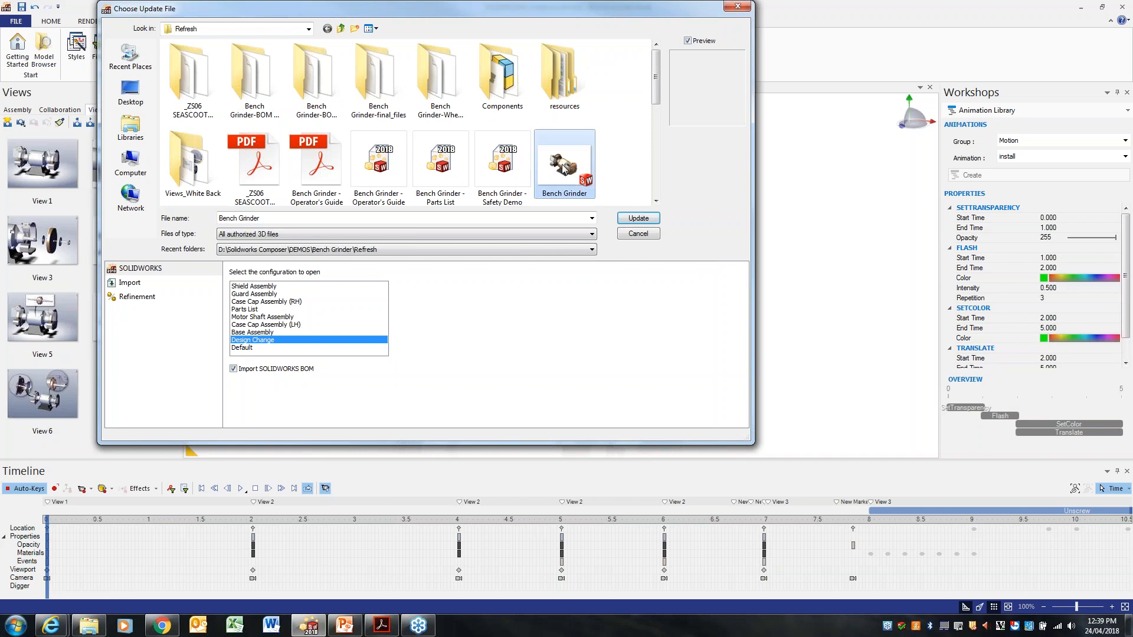
click(639, 218)
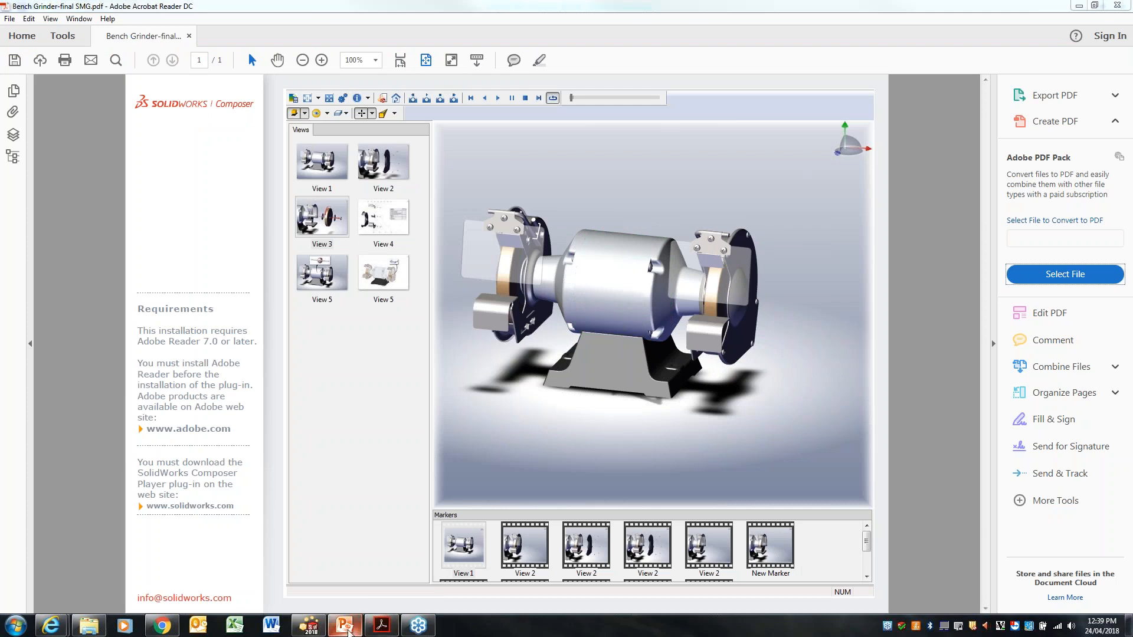
click(318, 631)
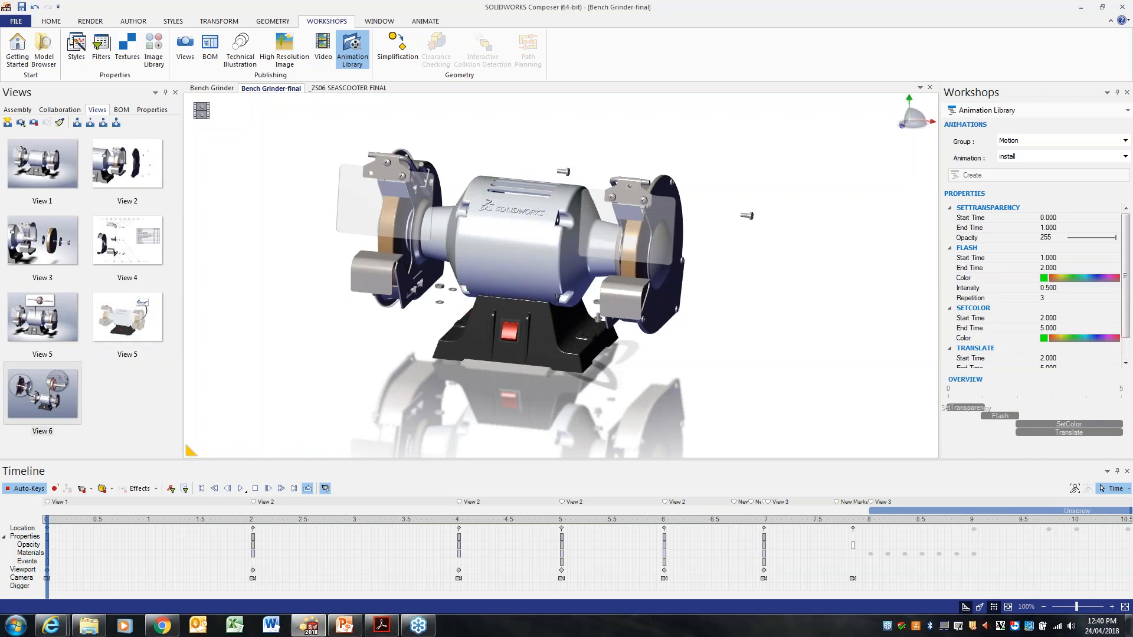
Step: Inspect the updated motor body and cover, and display View 3 and the safety glasses View 5
scroll(530, 236, up, 3)
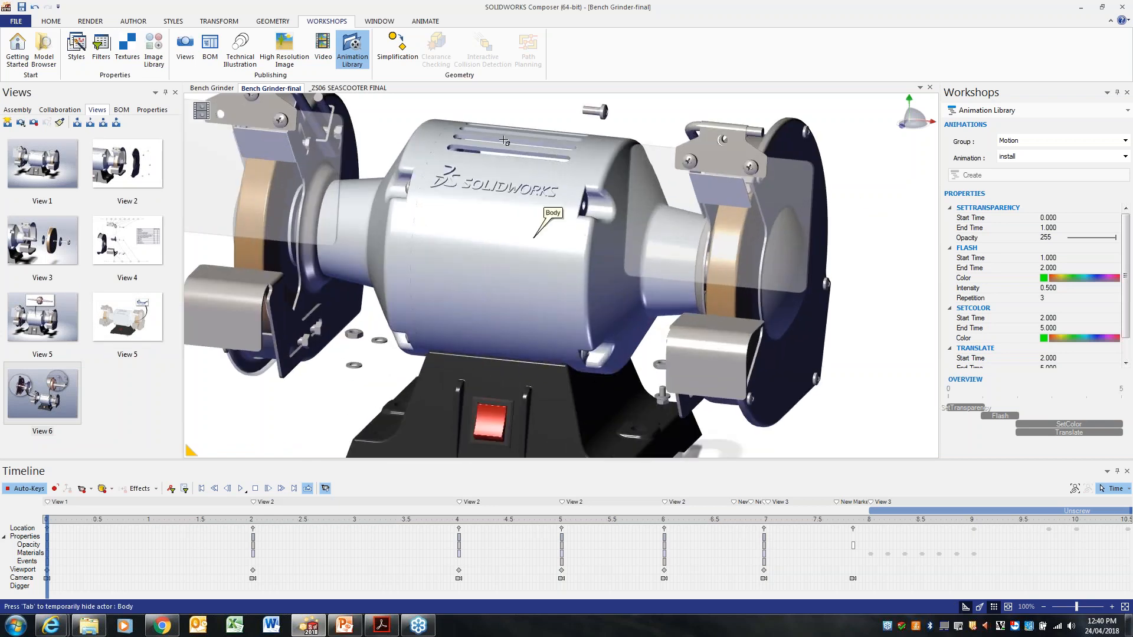
click(522, 159)
click(597, 360)
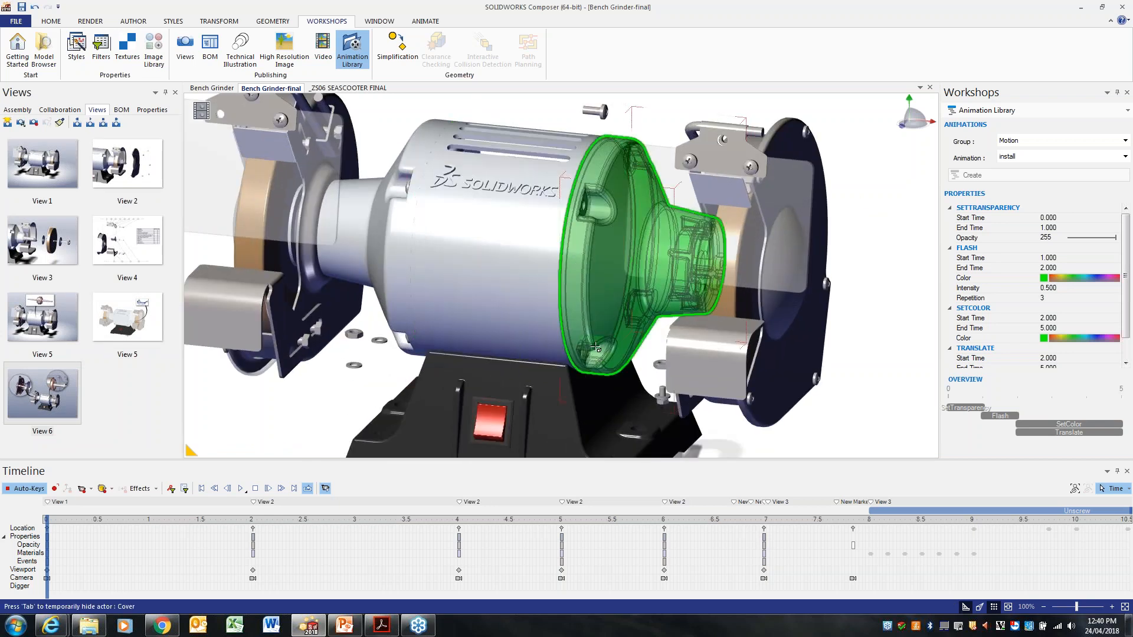
click(51, 235)
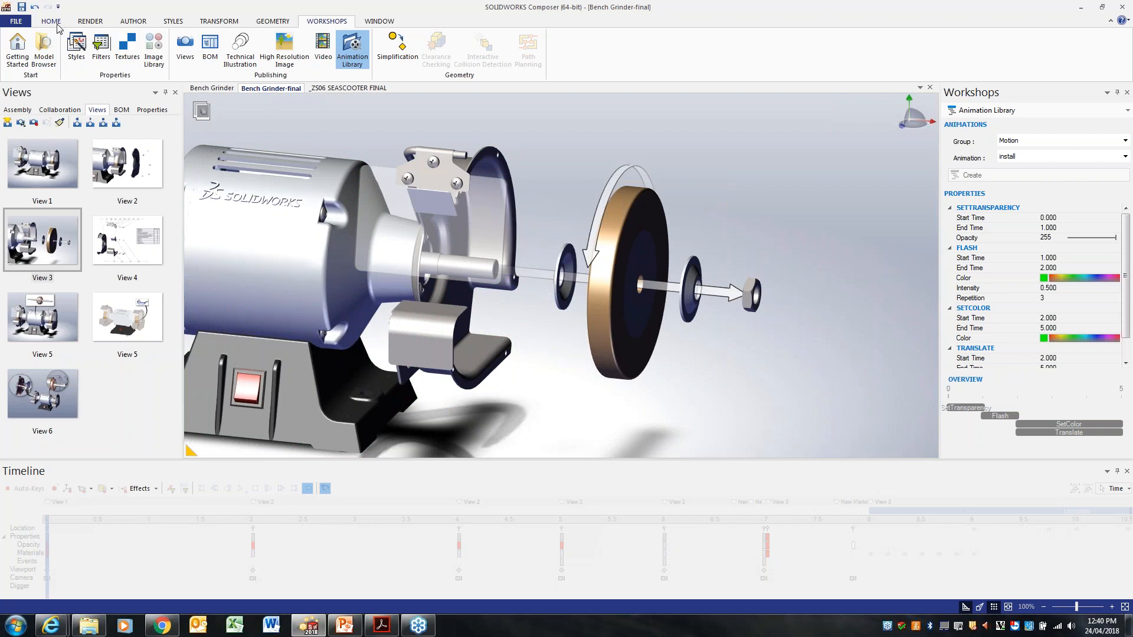
click(130, 321)
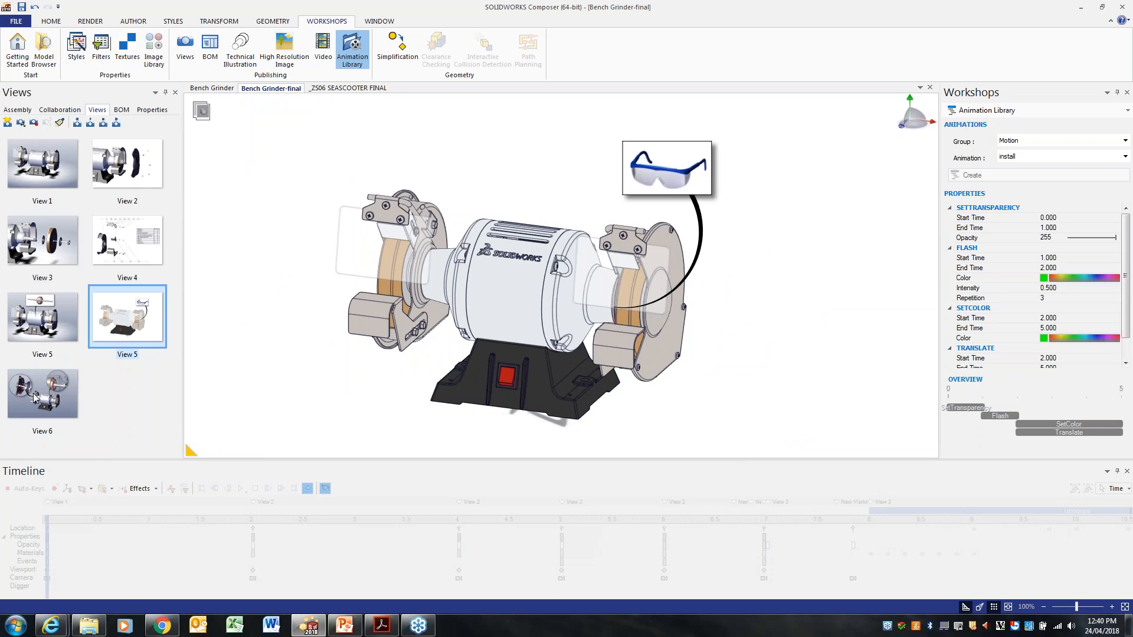
Step: Change to the High Resolution Image workshop, and play and stop the updated grinder's animation in animation mode
click(1061, 113)
click(1040, 260)
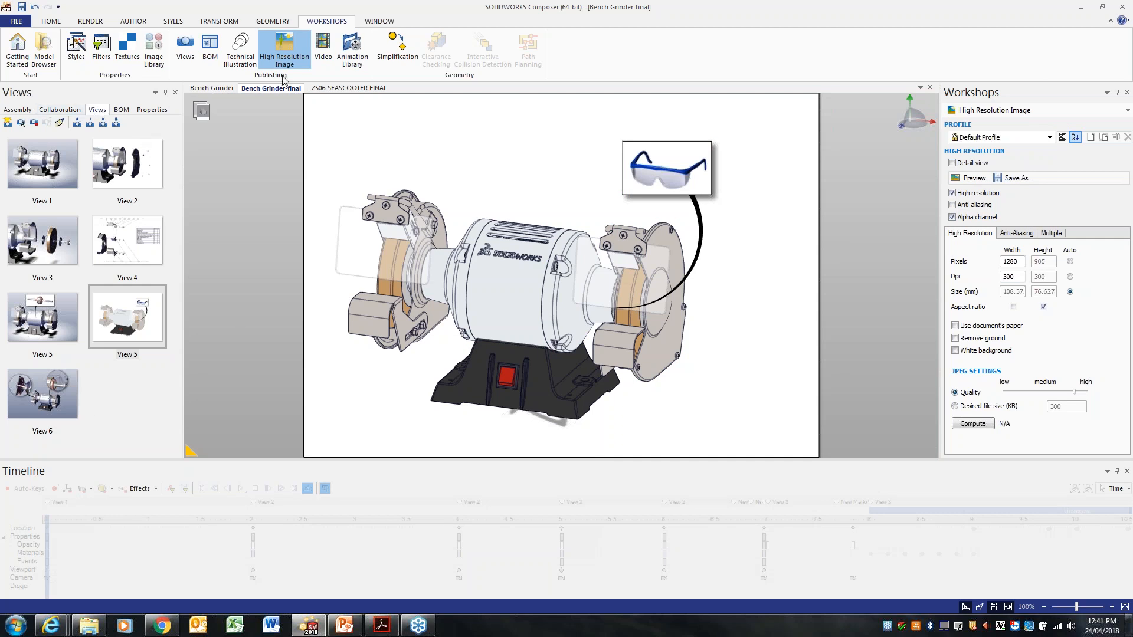
click(50, 23)
click(62, 47)
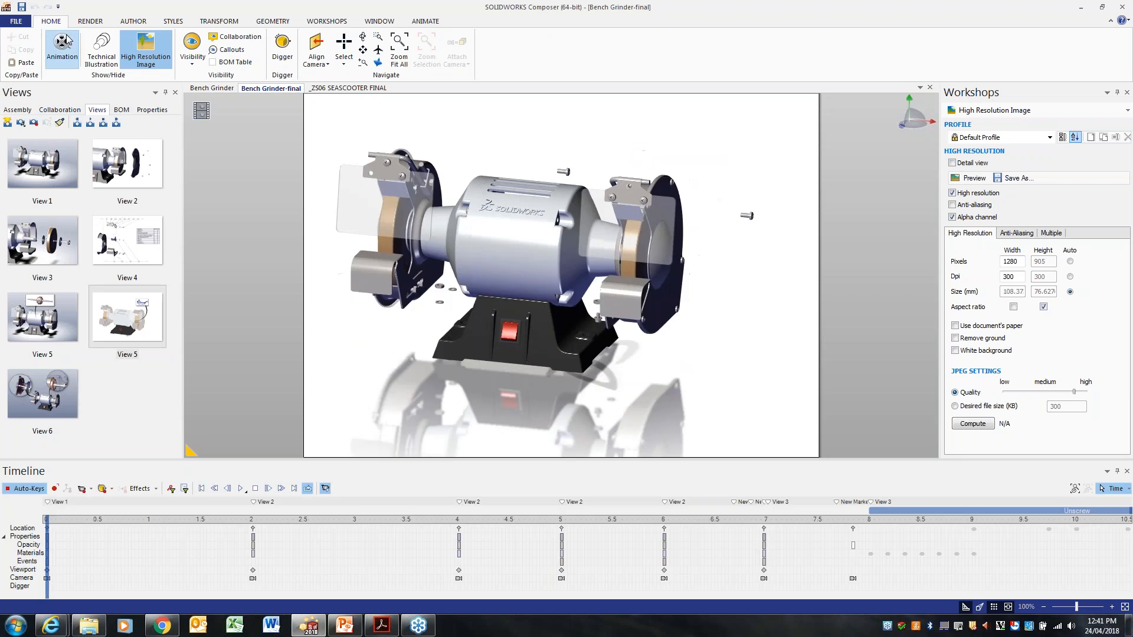
click(240, 488)
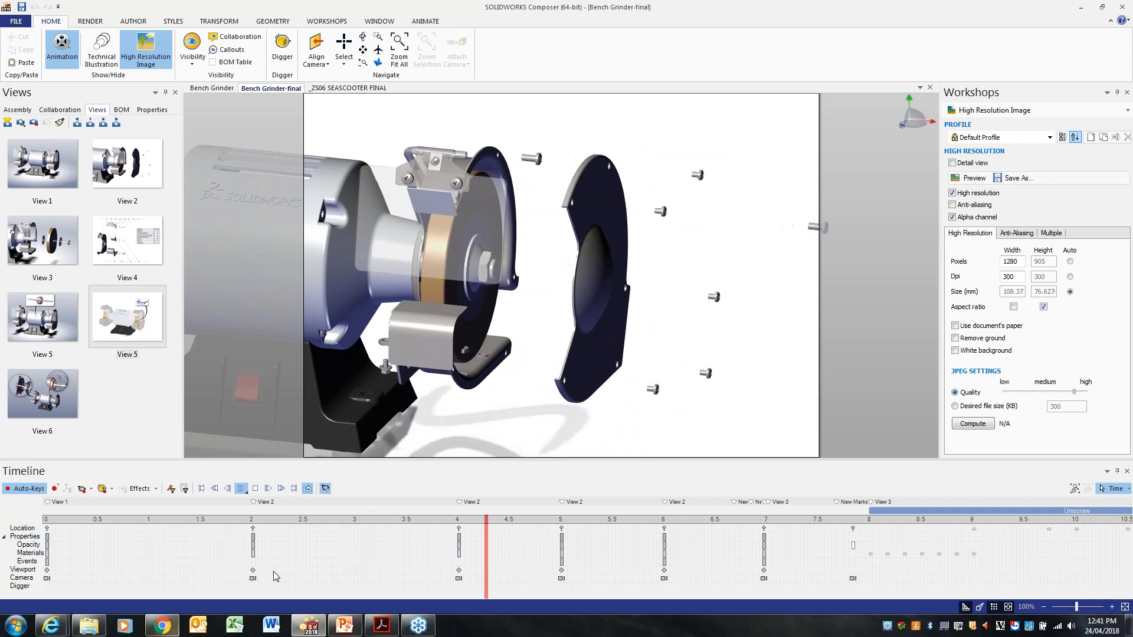
click(255, 488)
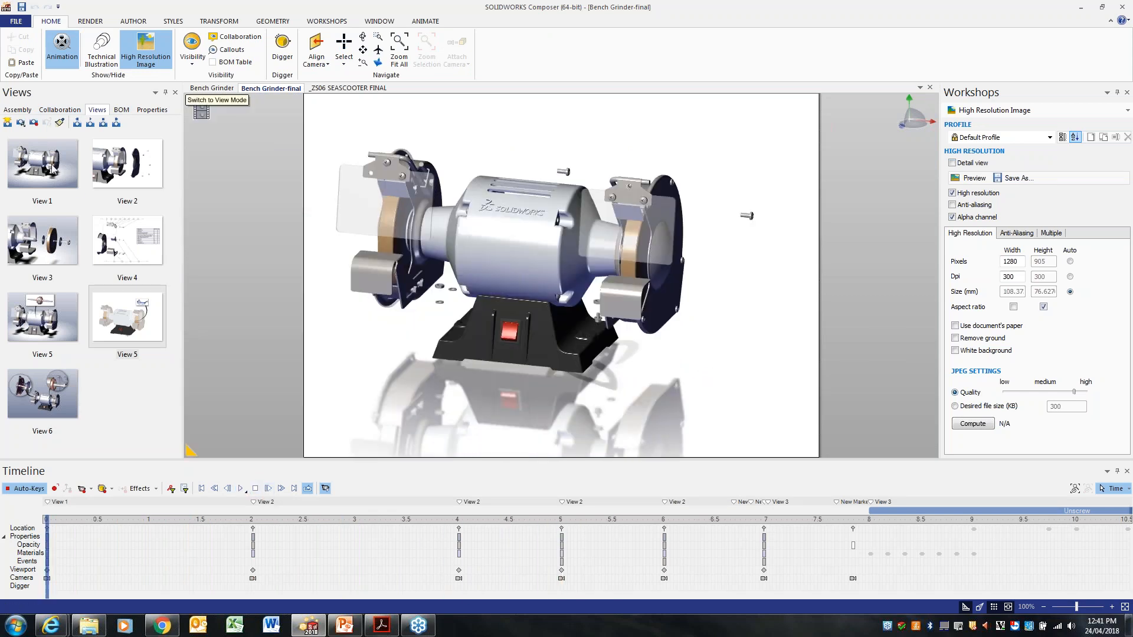
Step: Display View 1 and View 2 of the updated bench grinder in view mode
click(61, 174)
click(116, 168)
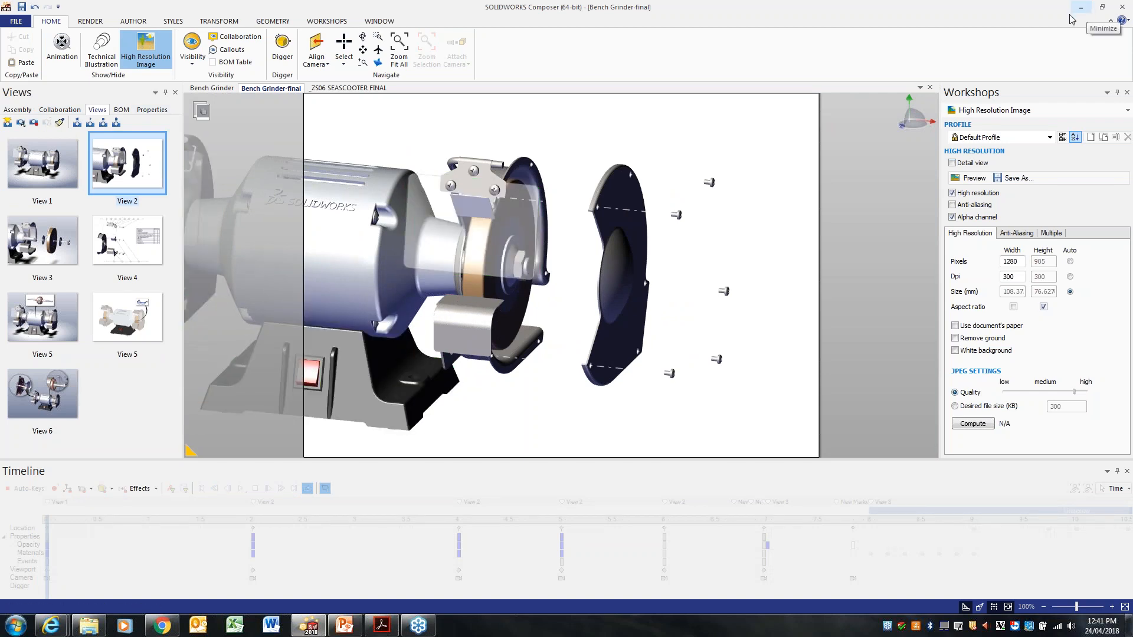
click(333, 26)
click(201, 23)
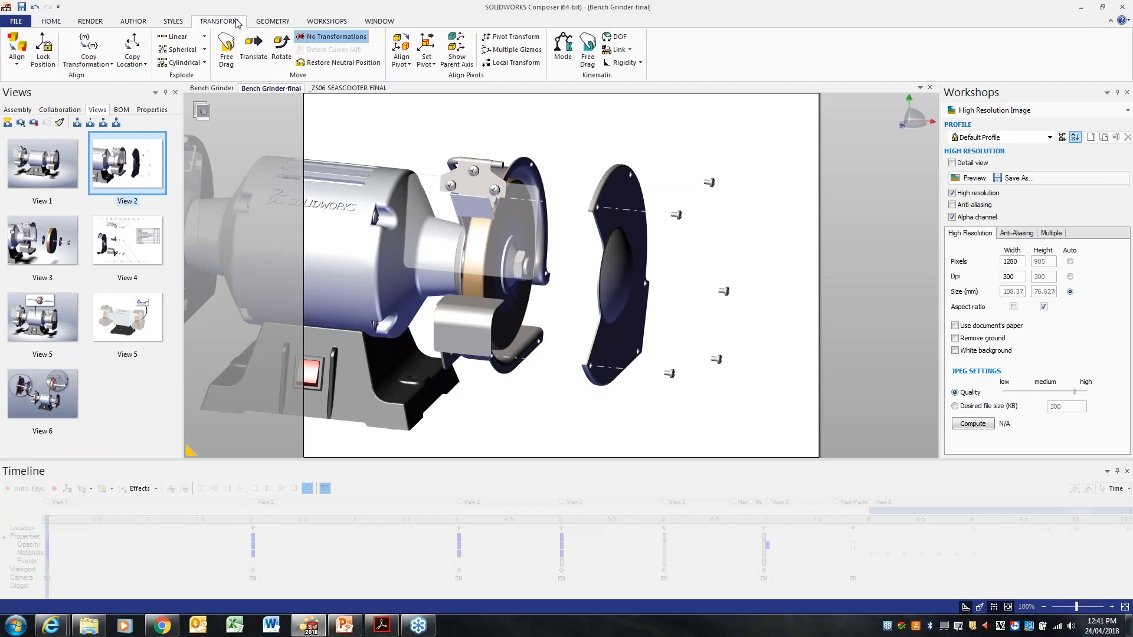
click(171, 21)
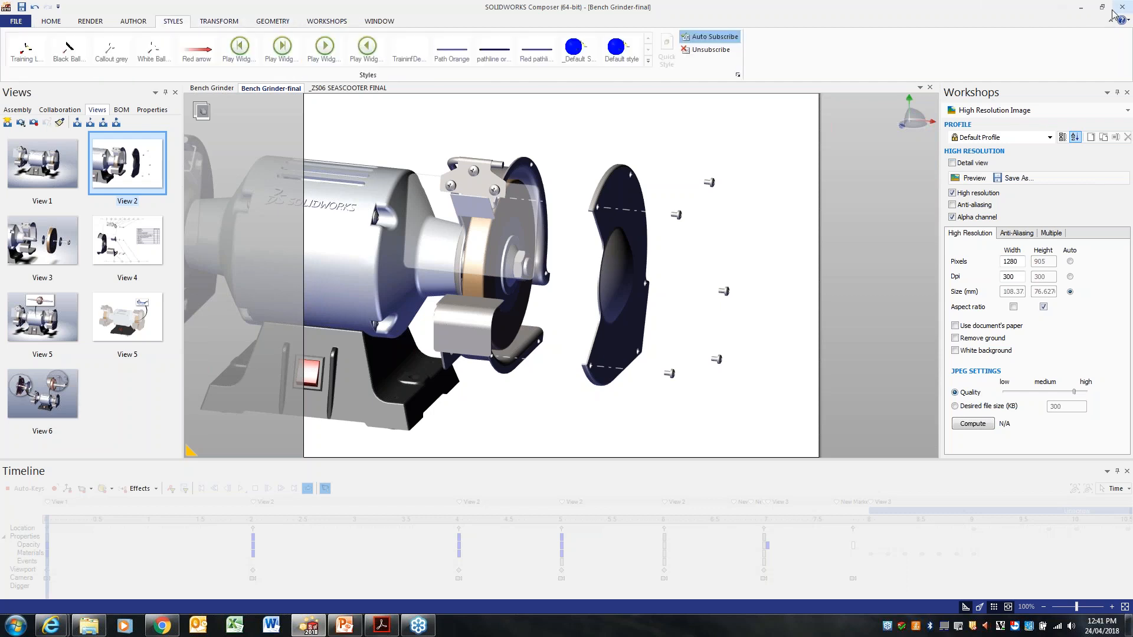
Step: Switch to the CI_SWX Composer Webinar deck in PowerPoint and present it from slide 21 on to slide 22
click(343, 626)
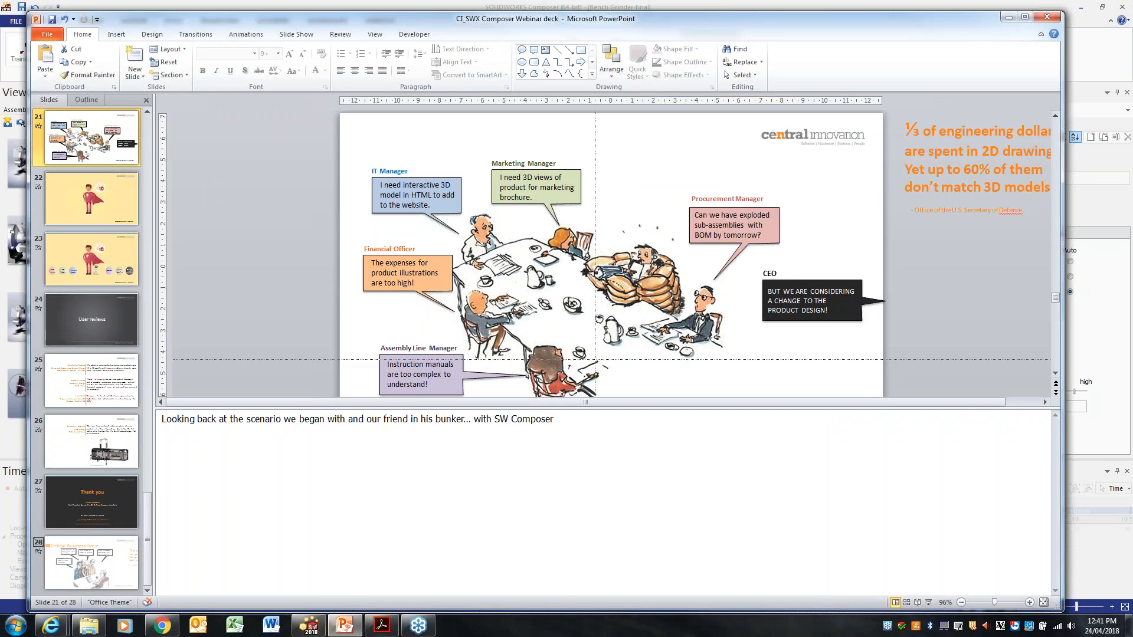
click(928, 603)
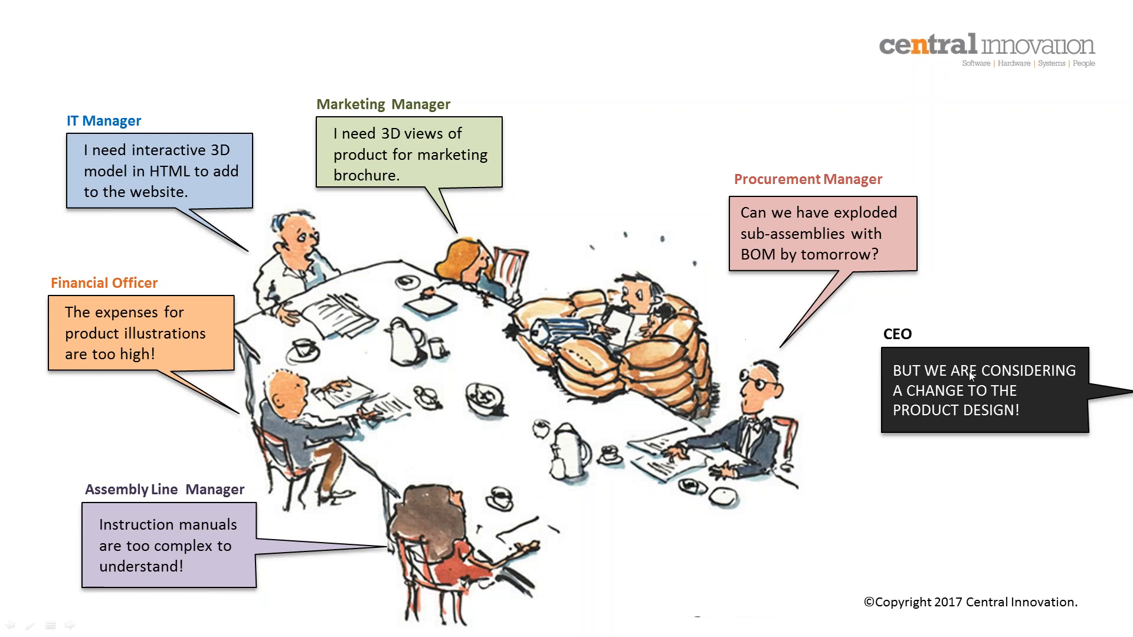
click(1037, 527)
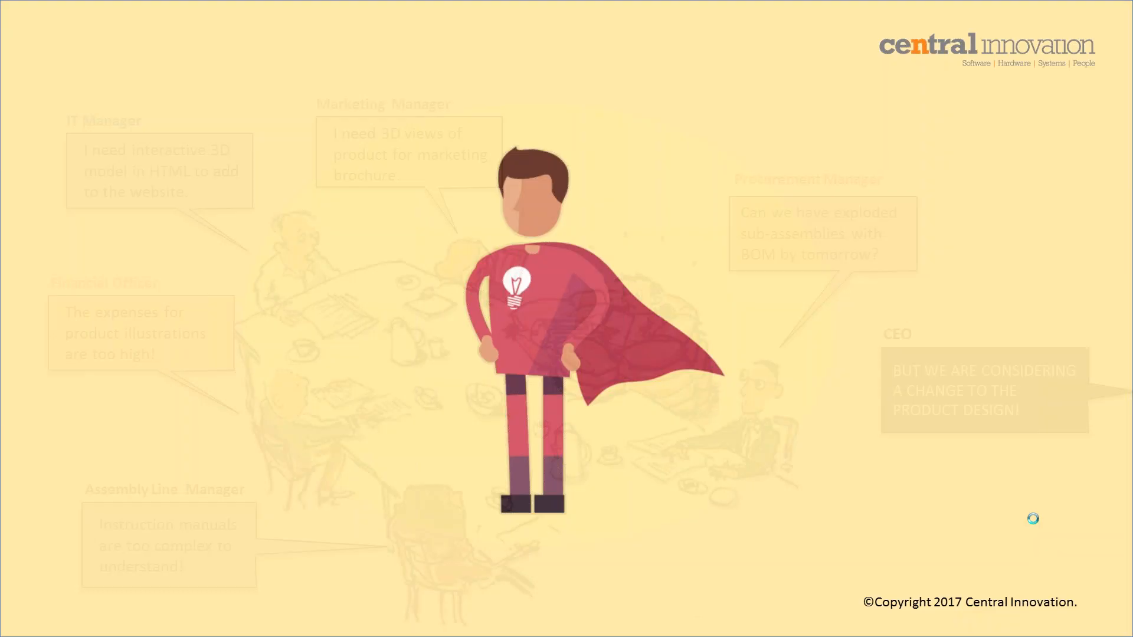